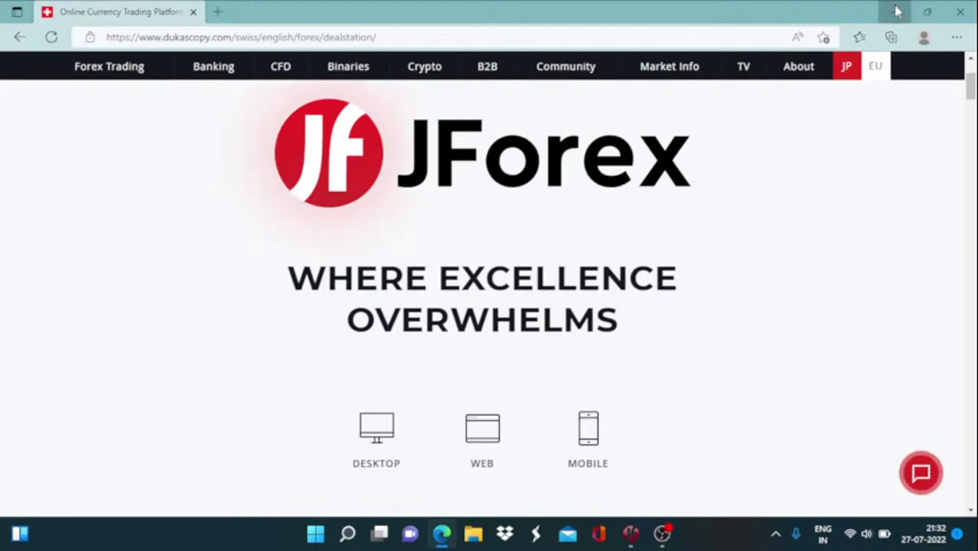
Step: Switch from the browser to JForex's separate EUR/USD 1 Hour chart window
{"action": "left_click", "coordinate": [927, 12]}
{"action": "left_click", "coordinate": [826, 86]}
{"action": "mouse_move", "coordinate": [631, 534]}
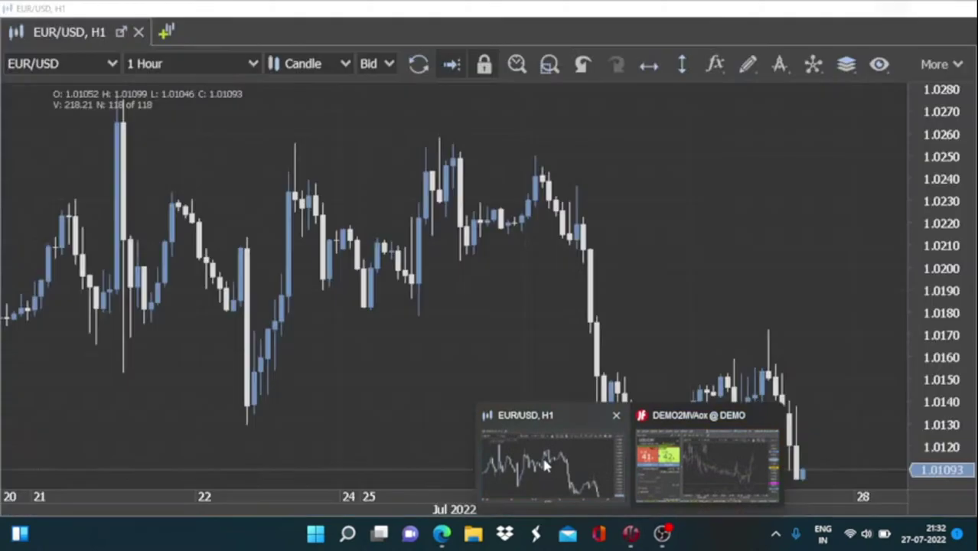
{"action": "left_click", "coordinate": [545, 465]}
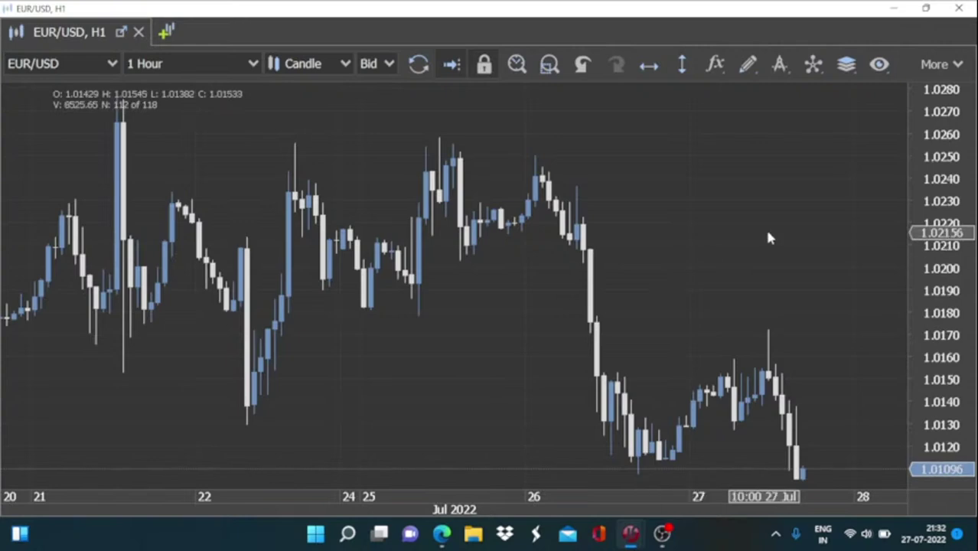
{"action": "left_click_drag", "start_coordinate": [769, 238], "coordinate": [745, 259]}
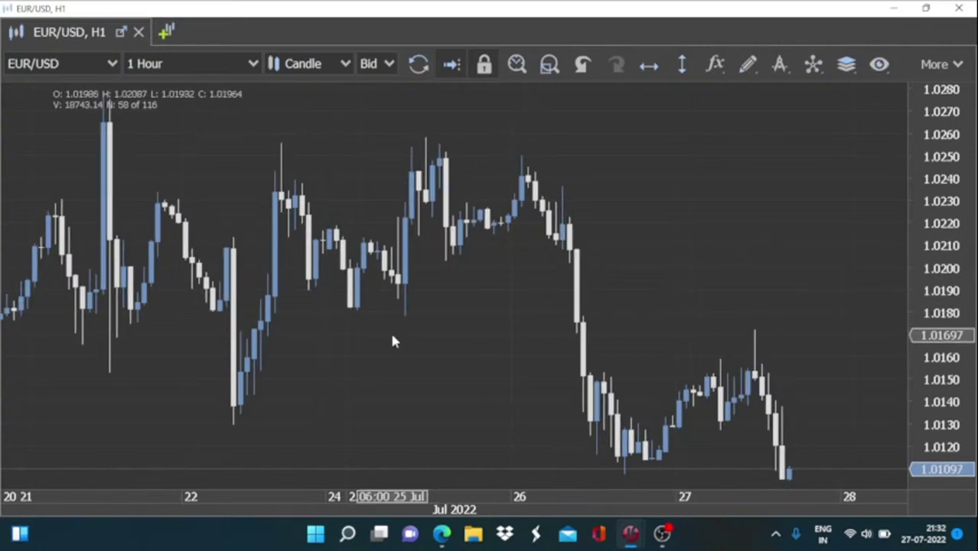
{"action": "scroll", "coordinate": [286, 383], "scroll_direction": "up", "scroll_amount": 1}
{"action": "scroll", "coordinate": [328, 378], "scroll_direction": "down", "scroll_amount": 1}
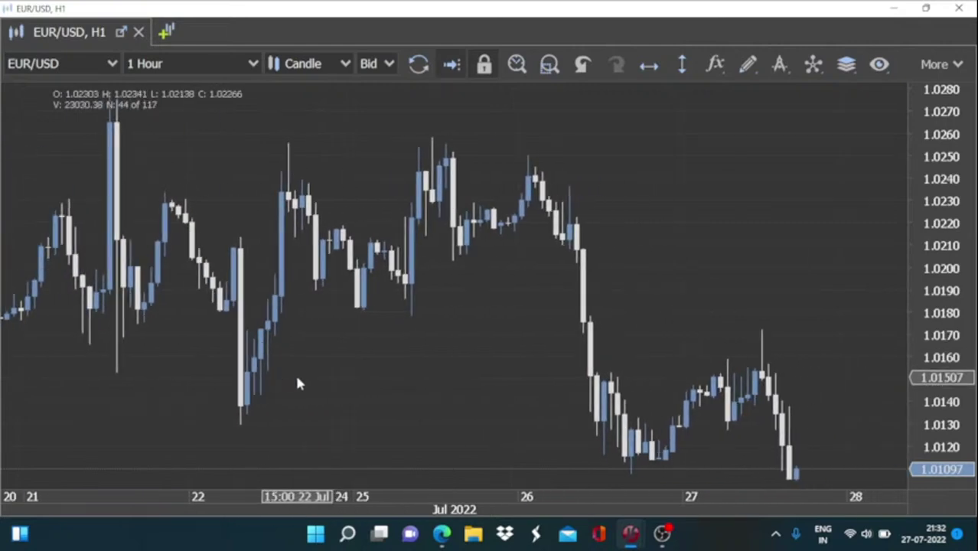
Step: Start adding an indicator to the EUR/USD chart and list the indicators in the Overlap Studies group
{"action": "left_click", "coordinate": [718, 67]}
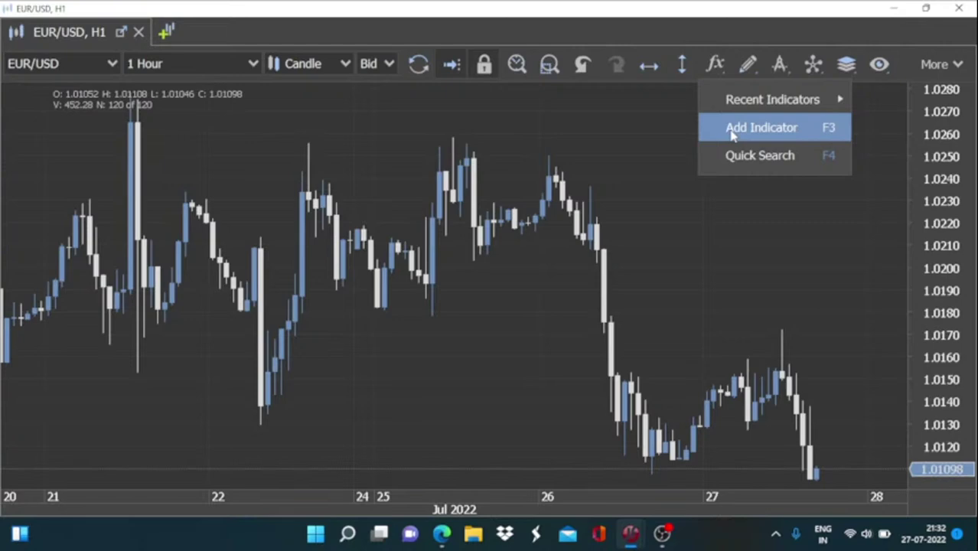
{"action": "left_click", "coordinate": [762, 128]}
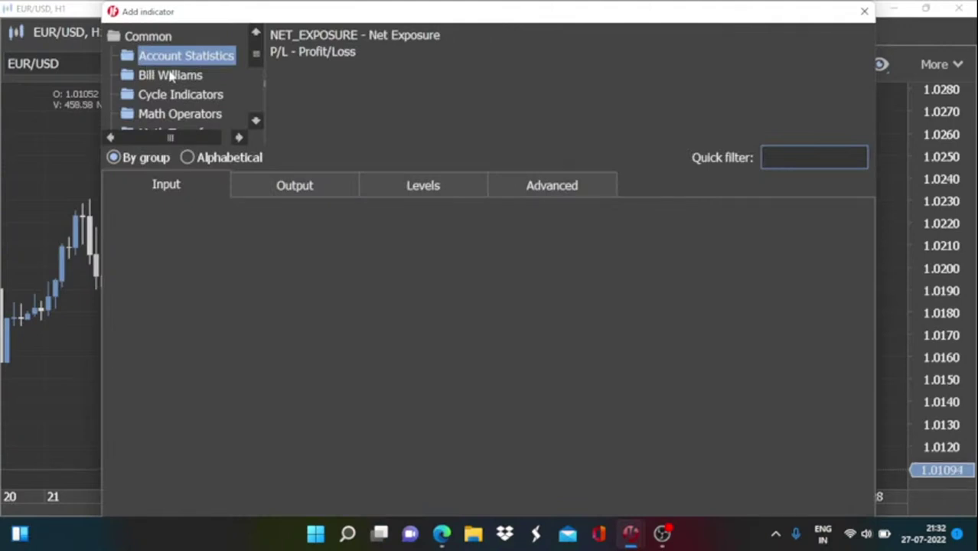
{"action": "scroll", "coordinate": [184, 86], "scroll_direction": "down", "scroll_amount": 1}
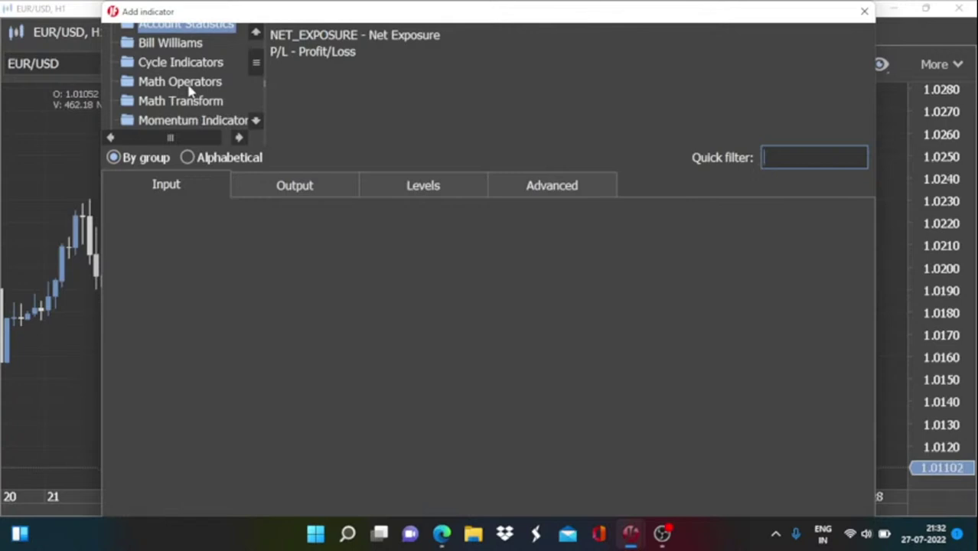
{"action": "scroll", "coordinate": [190, 91], "scroll_direction": "down", "scroll_amount": 1}
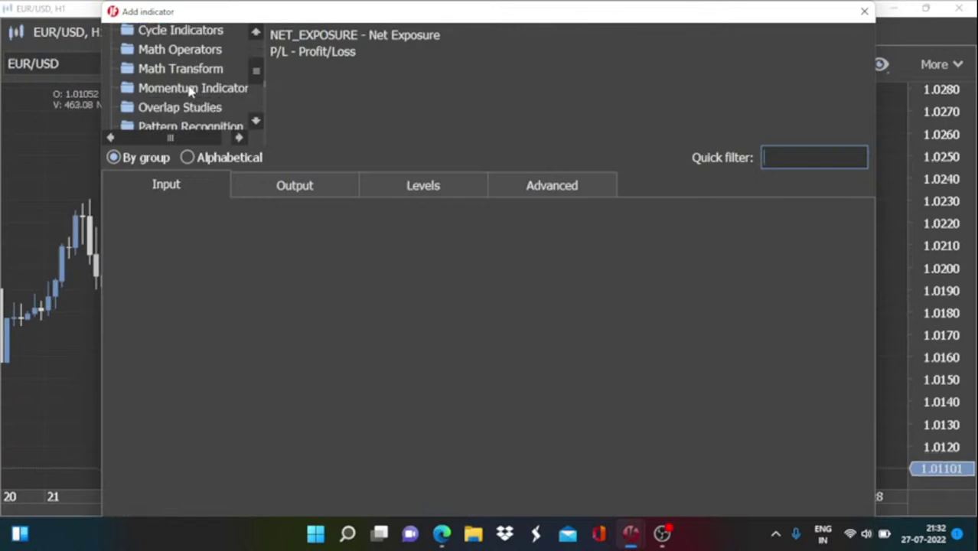
{"action": "scroll", "coordinate": [203, 88], "scroll_direction": "down", "scroll_amount": 1}
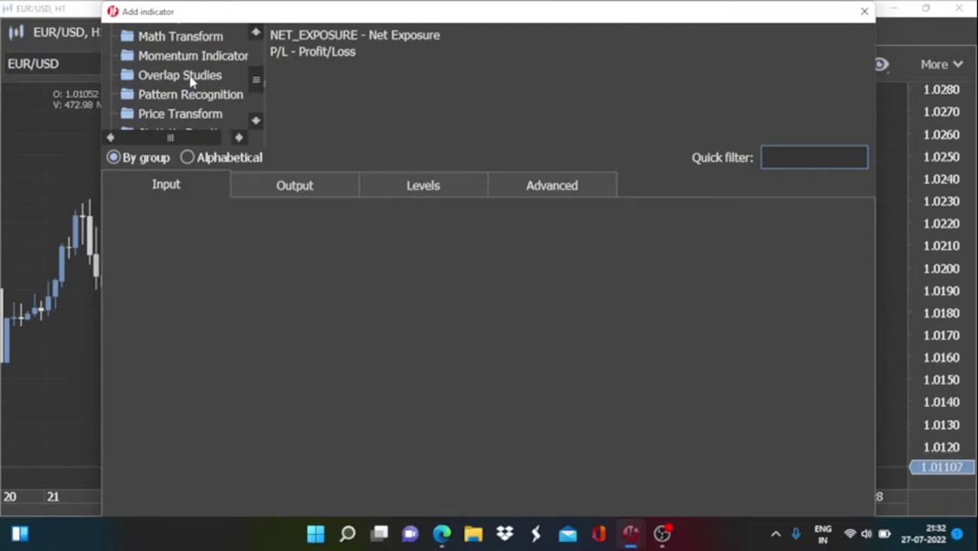
{"action": "left_click", "coordinate": [192, 79]}
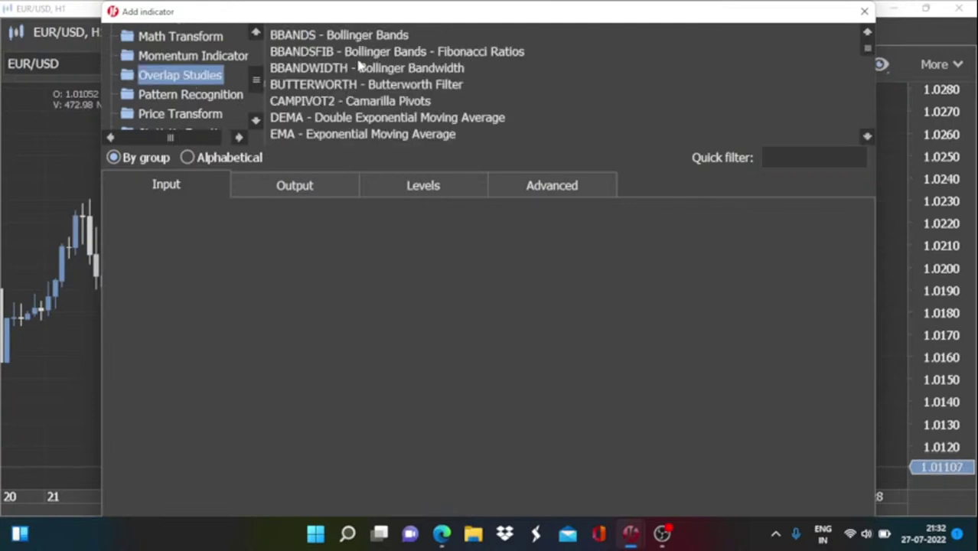
Step: Look through the Overlap Studies indicators as far as Trend Envelope and close the Add indicator dialog without adding one
{"action": "scroll", "coordinate": [360, 67], "scroll_direction": "down", "scroll_amount": 2}
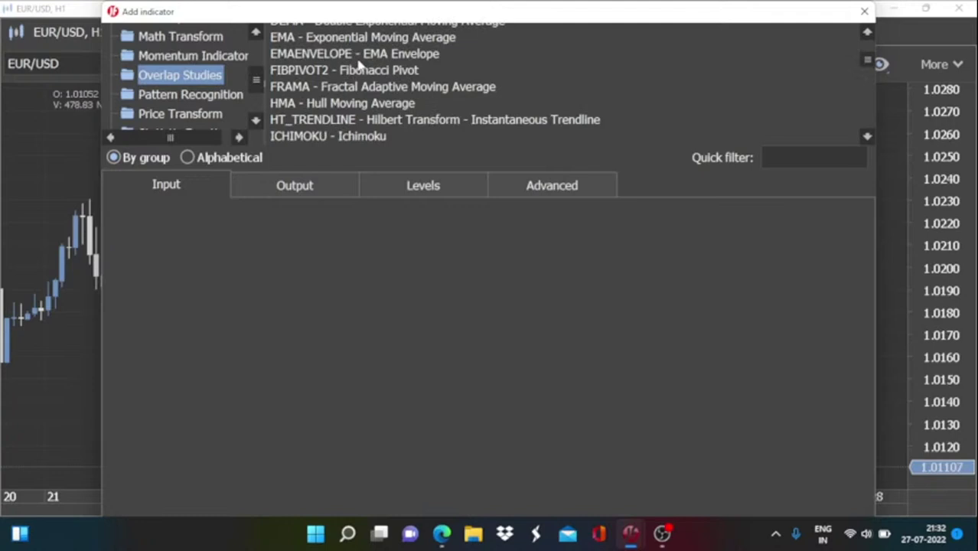
{"action": "scroll", "coordinate": [360, 66], "scroll_direction": "down", "scroll_amount": 1}
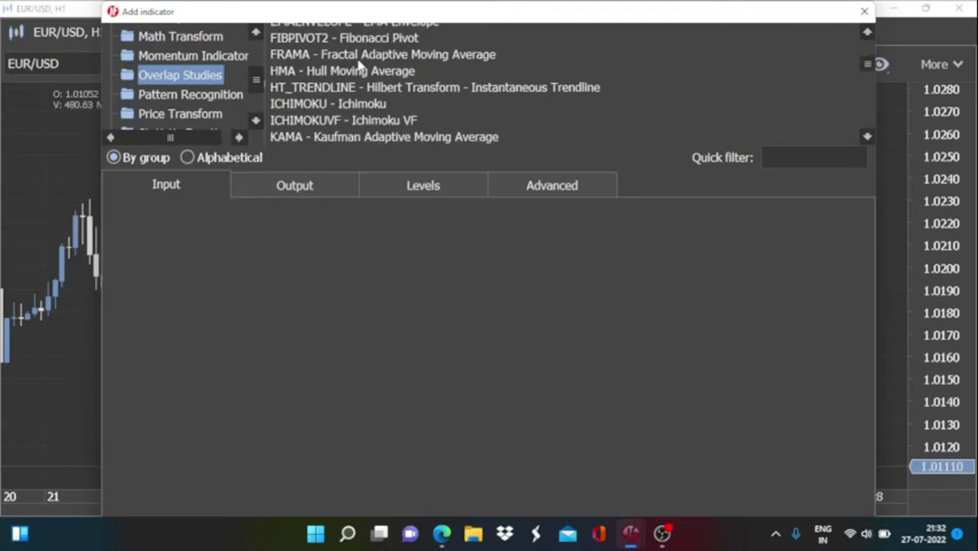
{"action": "scroll", "coordinate": [360, 66], "scroll_direction": "down", "scroll_amount": 1}
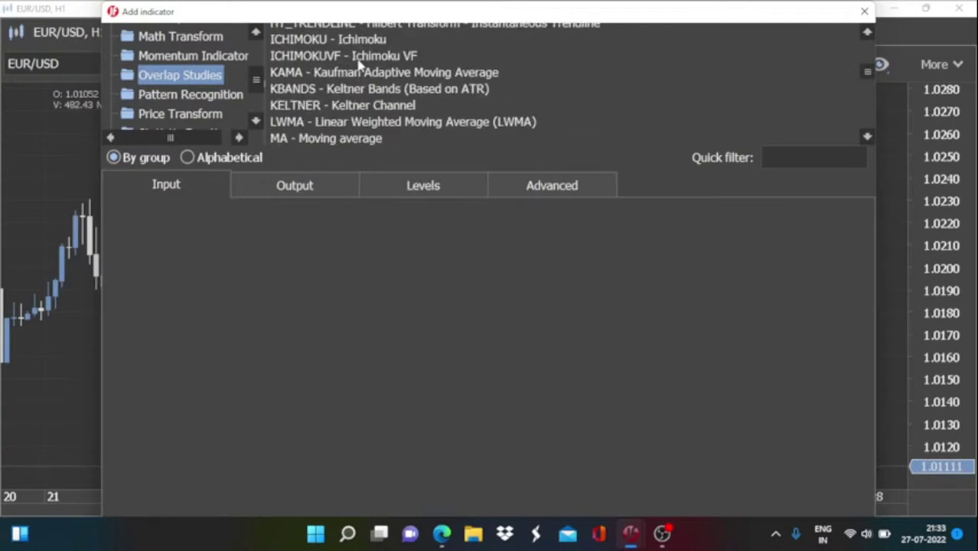
{"action": "scroll", "coordinate": [360, 66], "scroll_direction": "down", "scroll_amount": 2}
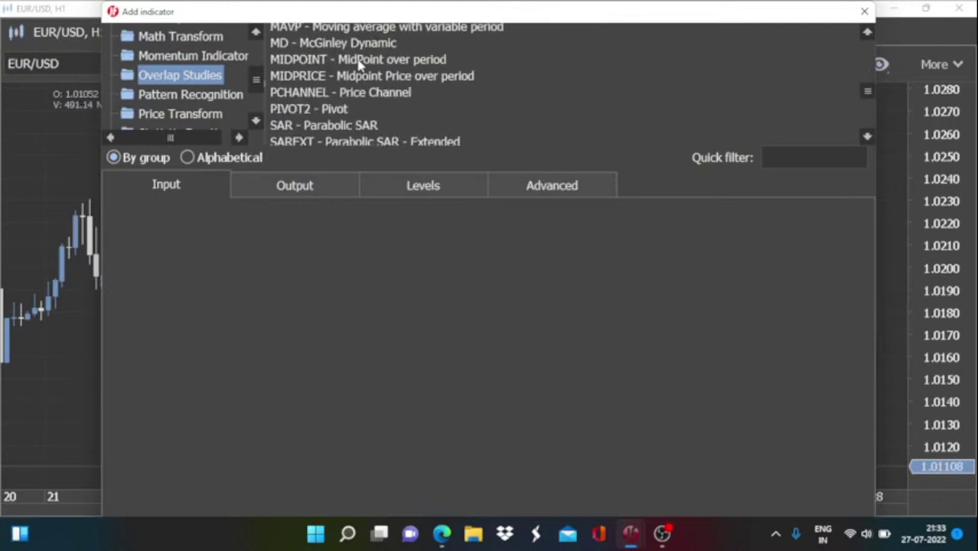
{"action": "scroll", "coordinate": [360, 65], "scroll_direction": "down", "scroll_amount": 3}
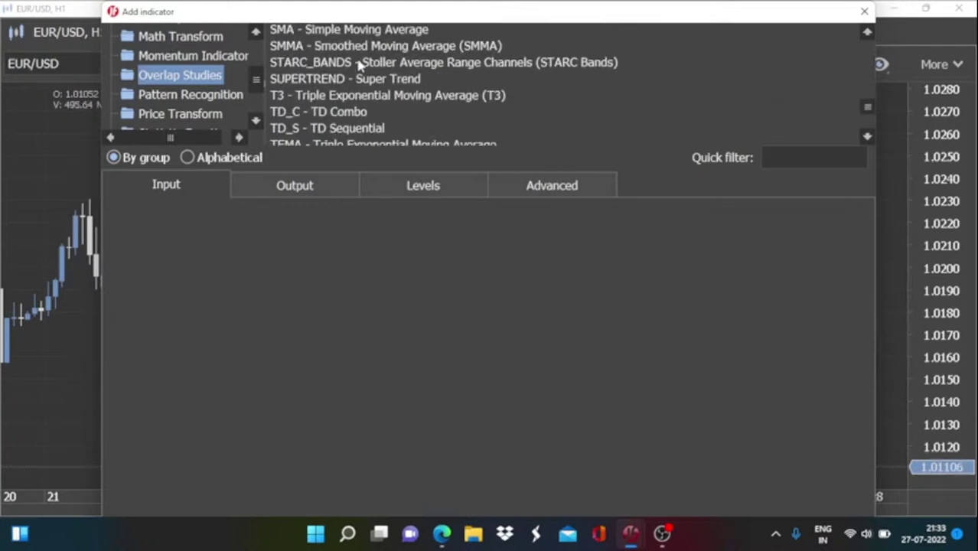
{"action": "scroll", "coordinate": [360, 65], "scroll_direction": "down", "scroll_amount": 1}
{"action": "scroll", "coordinate": [359, 66], "scroll_direction": "down", "scroll_amount": 1}
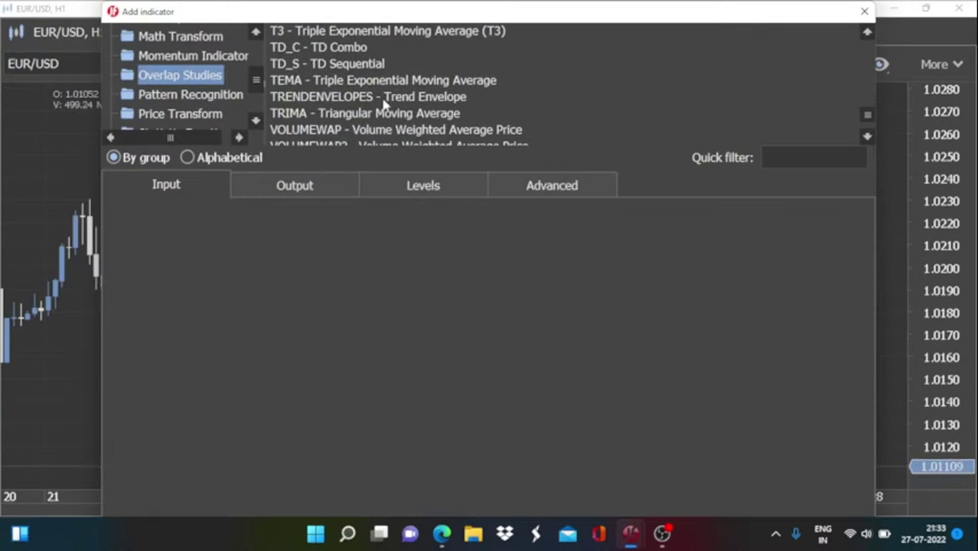
{"action": "left_click", "coordinate": [869, 11]}
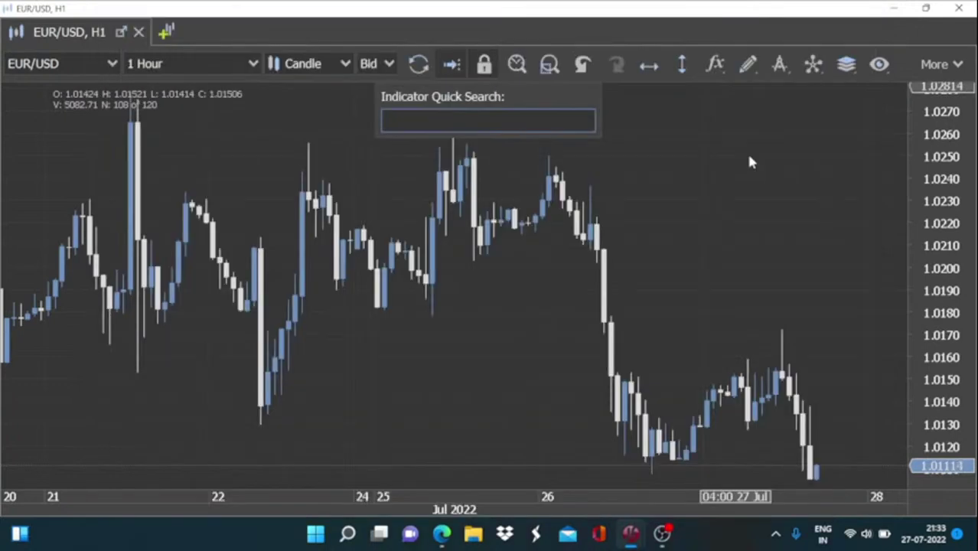
Step: Find the Trend Envelope indicator with the quick search "trend env" and add it to the EUR/USD chart
{"action": "type", "text": "trend en"}
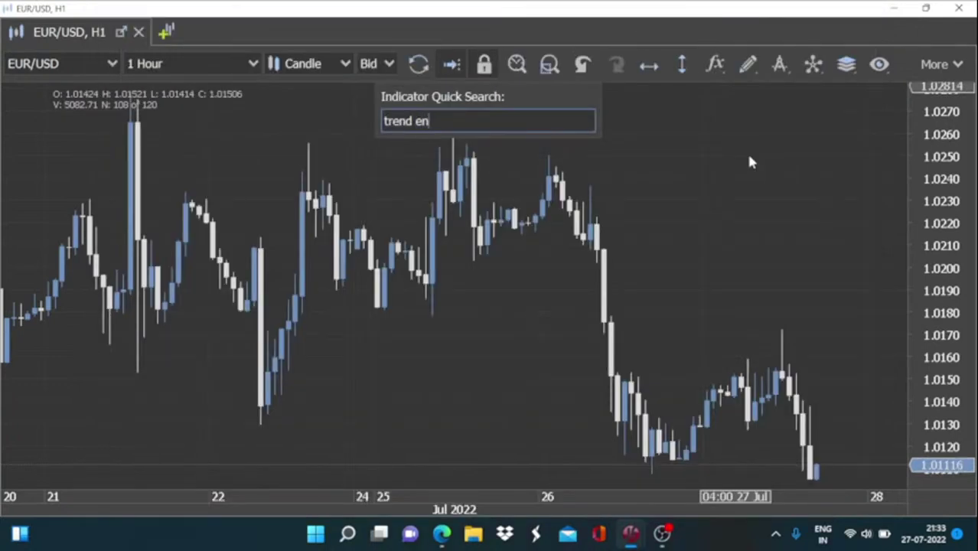
{"action": "type", "text": "v"}
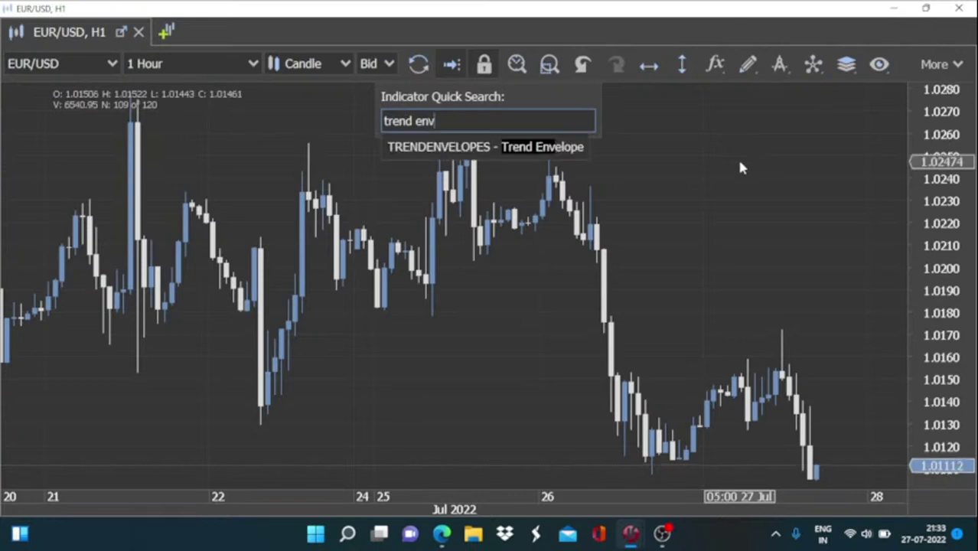
{"action": "left_click", "coordinate": [534, 150]}
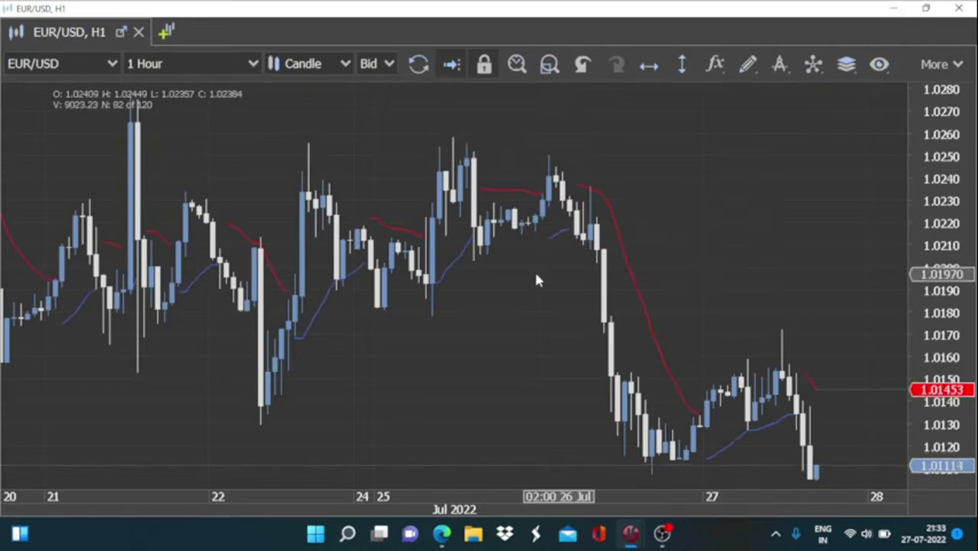
Step: Examine the Trend Envelope bands against past EUR/USD price moves, going back to the start of July 2022
{"action": "scroll", "coordinate": [536, 280], "scroll_direction": "up", "scroll_amount": 5}
{"action": "left_click_drag", "start_coordinate": [256, 345], "coordinate": [532, 331]}
{"action": "mouse_move", "coordinate": [267, 412]}
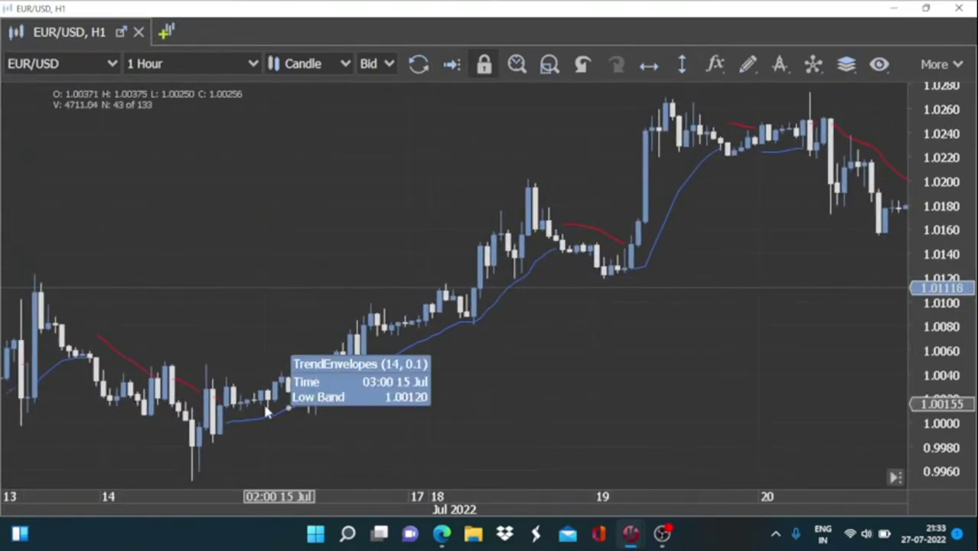
{"action": "scroll", "coordinate": [268, 412], "scroll_direction": "up", "scroll_amount": 5}
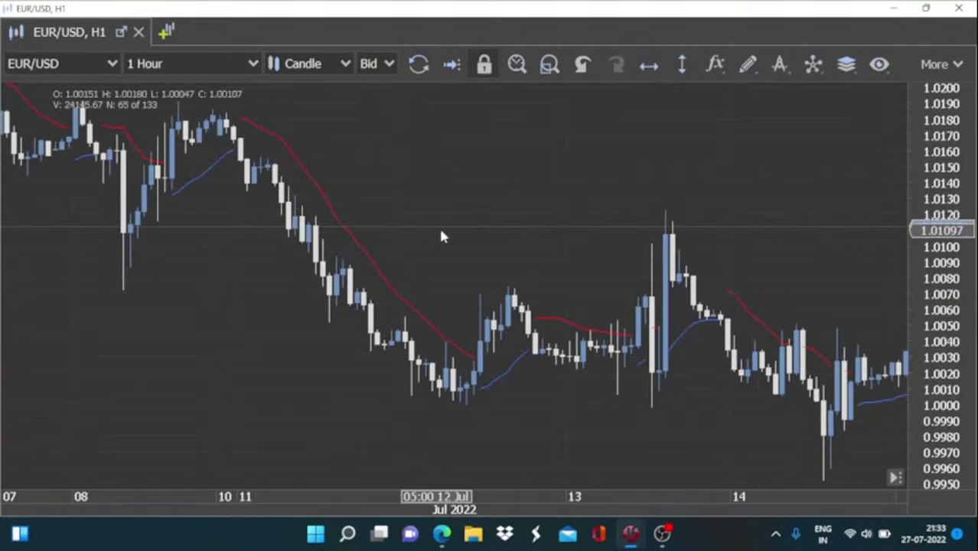
{"action": "scroll", "coordinate": [440, 236], "scroll_direction": "up", "scroll_amount": 2}
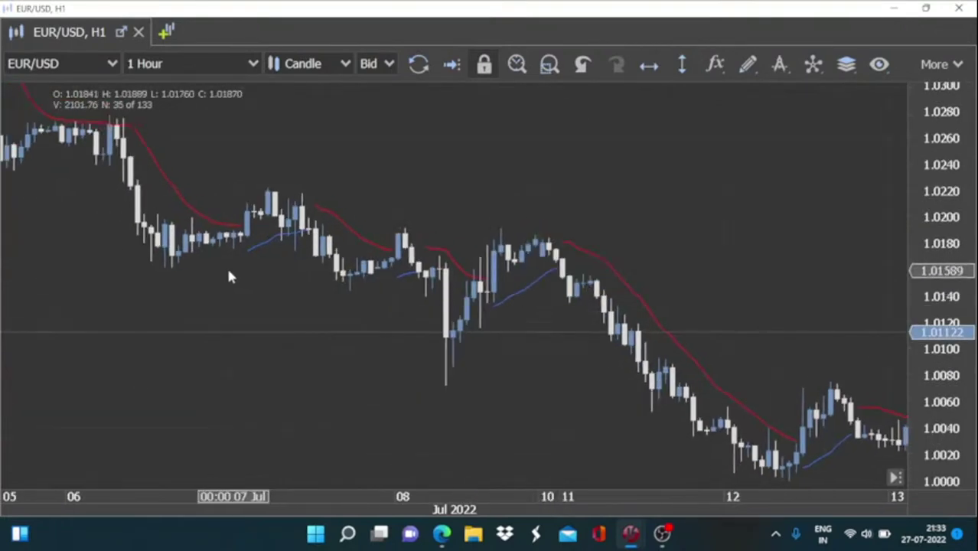
{"action": "scroll", "coordinate": [197, 269], "scroll_direction": "up", "scroll_amount": 2}
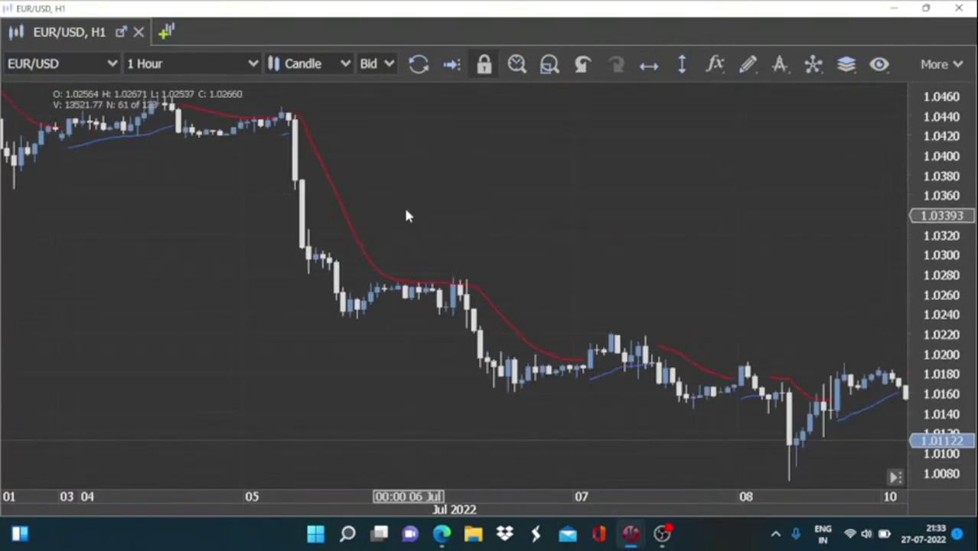
{"action": "mouse_move", "coordinate": [344, 222]}
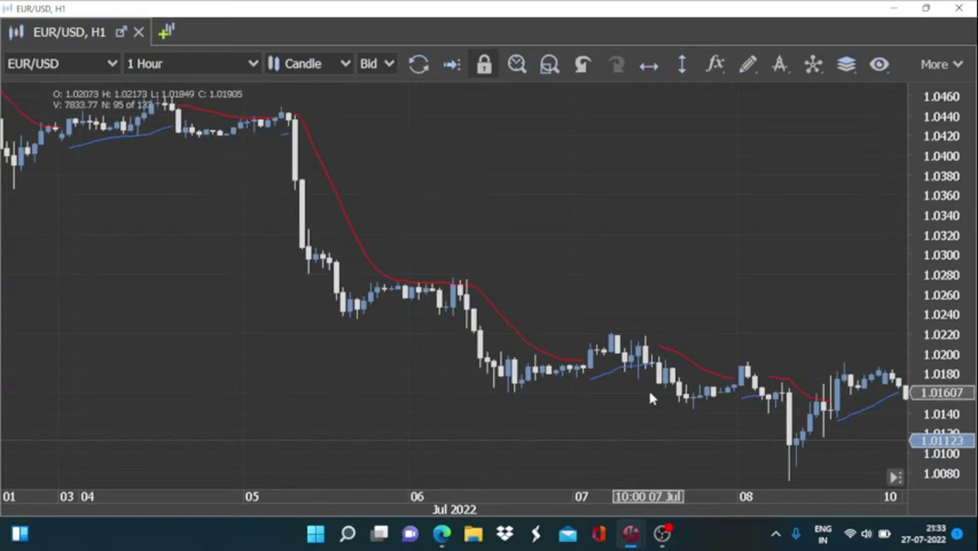
Step: Follow the red and blue Trend Envelope bands forward through July 2022 to the latest EUR/USD candles
{"action": "scroll", "coordinate": [666, 406], "scroll_direction": "down", "scroll_amount": 5}
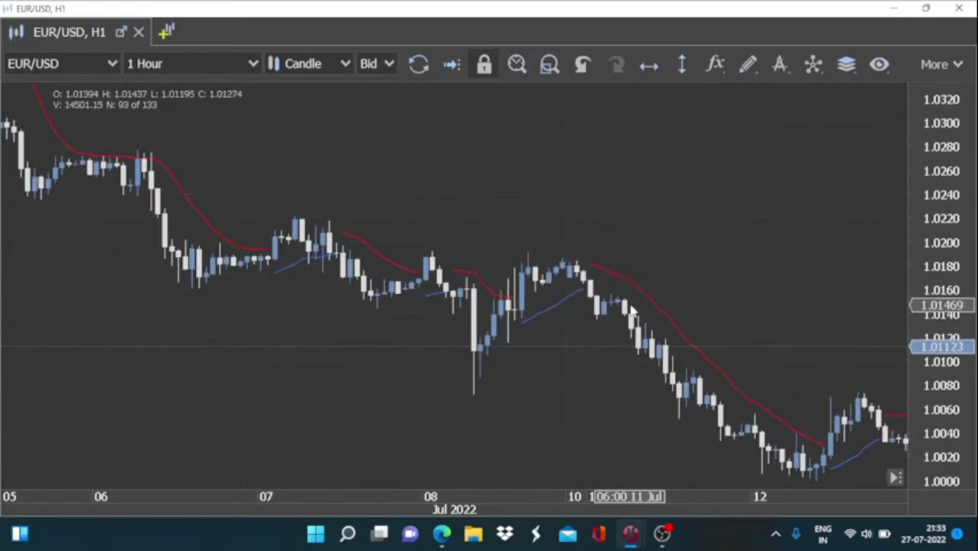
{"action": "scroll", "coordinate": [536, 330], "scroll_direction": "down", "scroll_amount": 1}
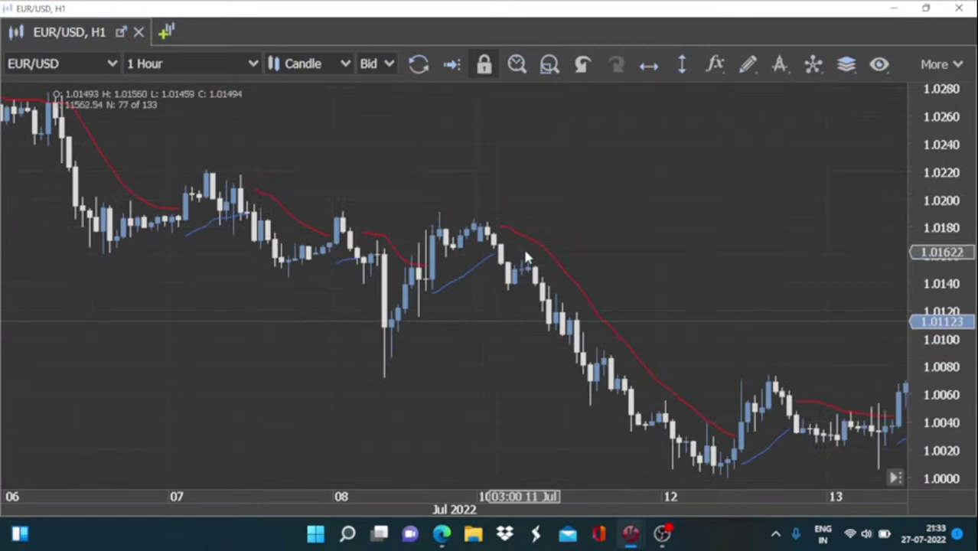
{"action": "mouse_move", "coordinate": [523, 242]}
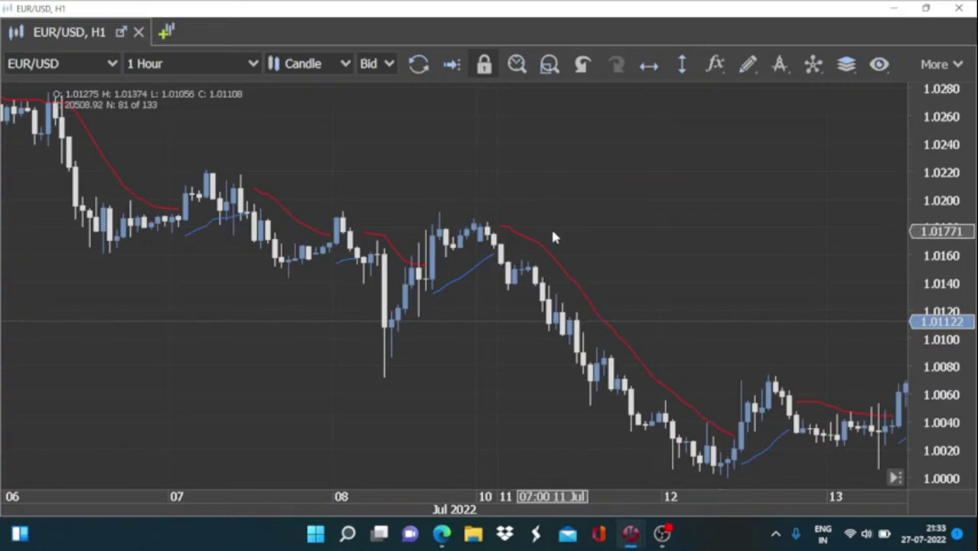
{"action": "left_click_drag", "start_coordinate": [672, 375], "coordinate": [504, 319]}
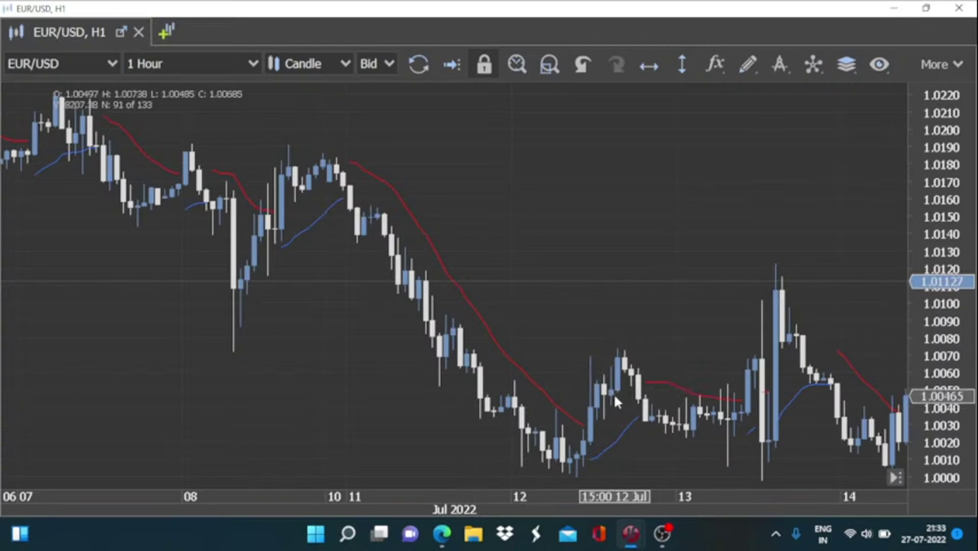
{"action": "scroll", "coordinate": [616, 402], "scroll_direction": "down", "scroll_amount": 3}
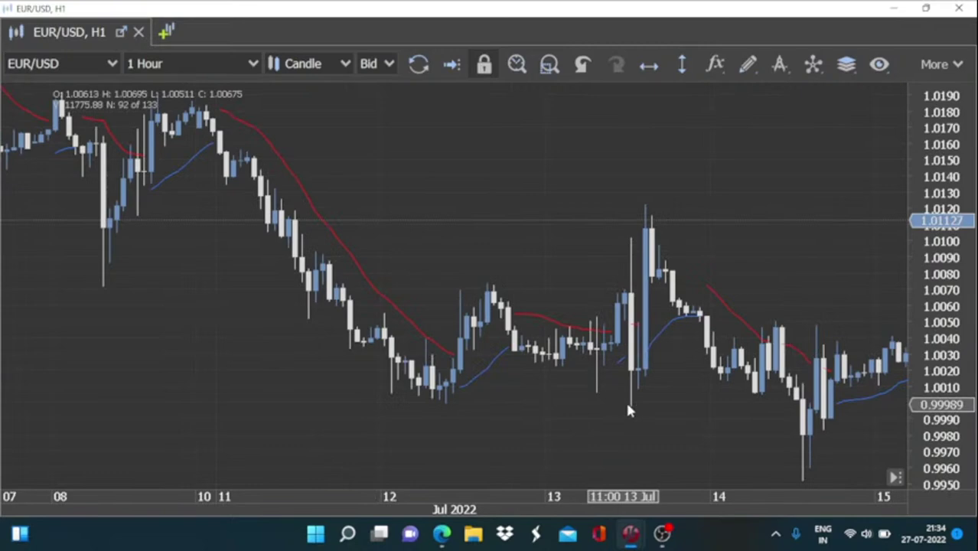
{"action": "scroll", "coordinate": [651, 406], "scroll_direction": "down", "scroll_amount": 8}
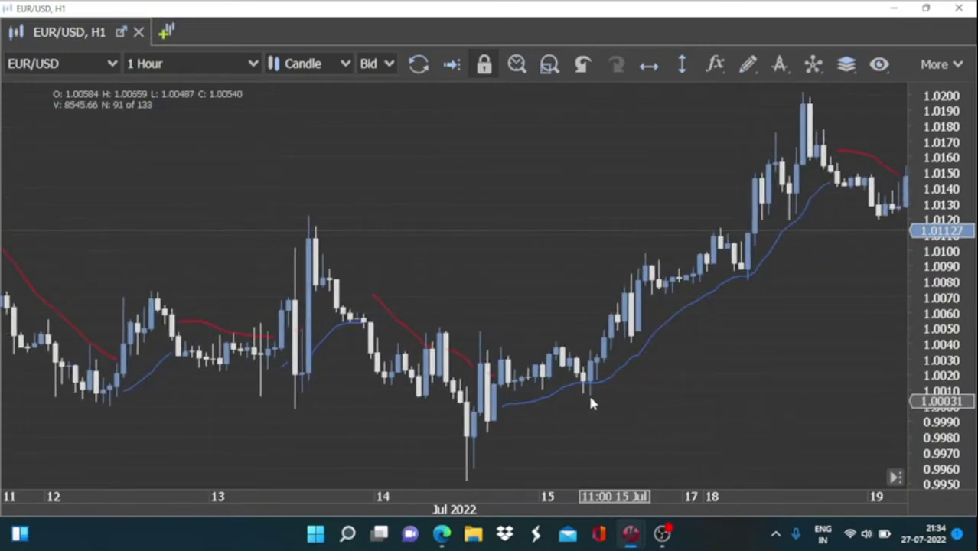
{"action": "scroll", "coordinate": [586, 404], "scroll_direction": "down", "scroll_amount": 9}
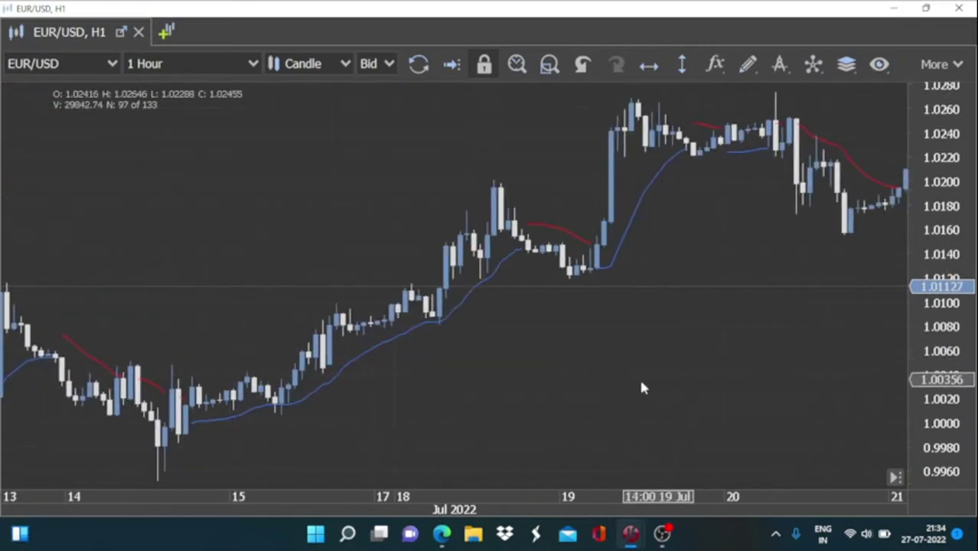
{"action": "scroll", "coordinate": [552, 402], "scroll_direction": "down", "scroll_amount": 6}
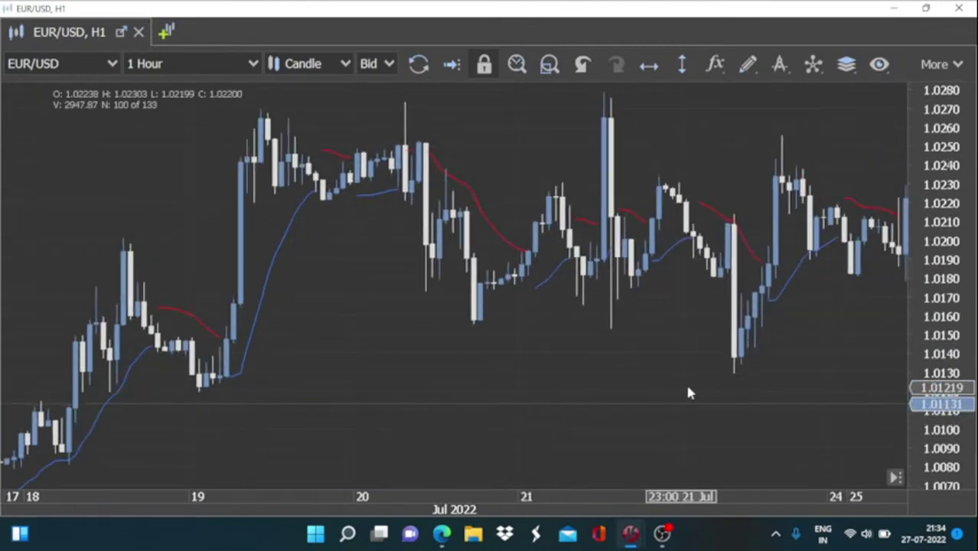
{"action": "scroll", "coordinate": [688, 393], "scroll_direction": "down", "scroll_amount": 6}
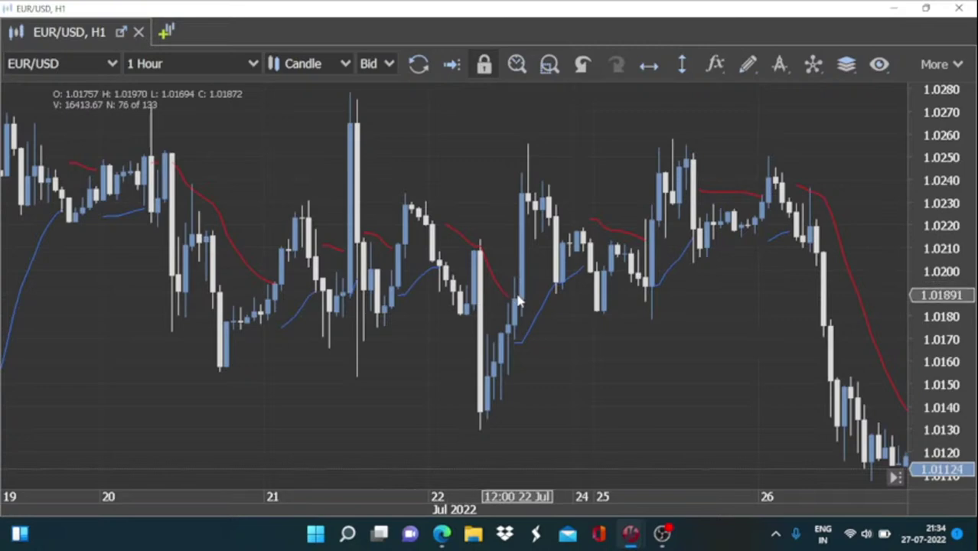
{"action": "scroll", "coordinate": [519, 301], "scroll_direction": "down", "scroll_amount": 5}
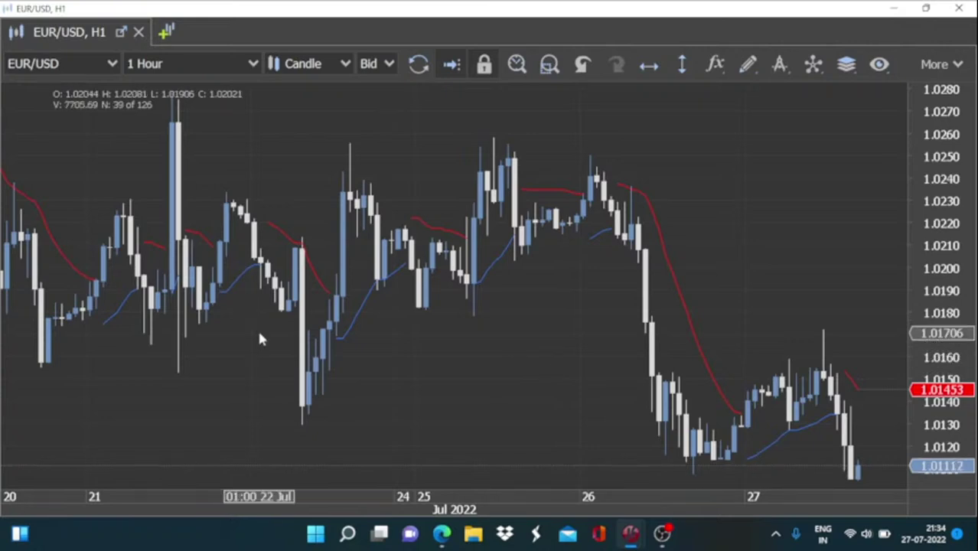
Step: Examine the Trend Envelope bands against EUR/USD price from about 11 July 2022 forward to the latest candles
{"action": "left_click_drag", "start_coordinate": [314, 326], "coordinate": [541, 328]}
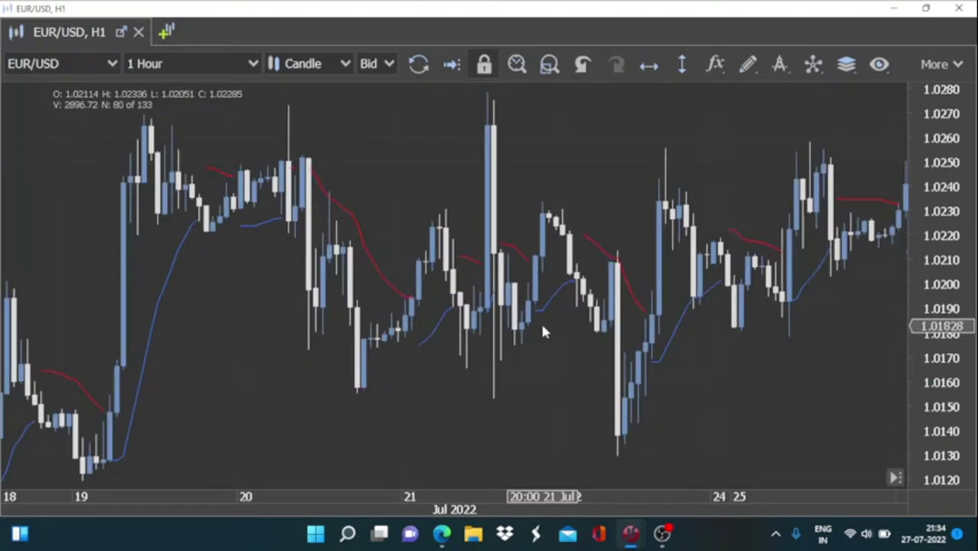
{"action": "scroll", "coordinate": [544, 331], "scroll_direction": "up", "scroll_amount": 5}
{"action": "mouse_move", "coordinate": [490, 352]}
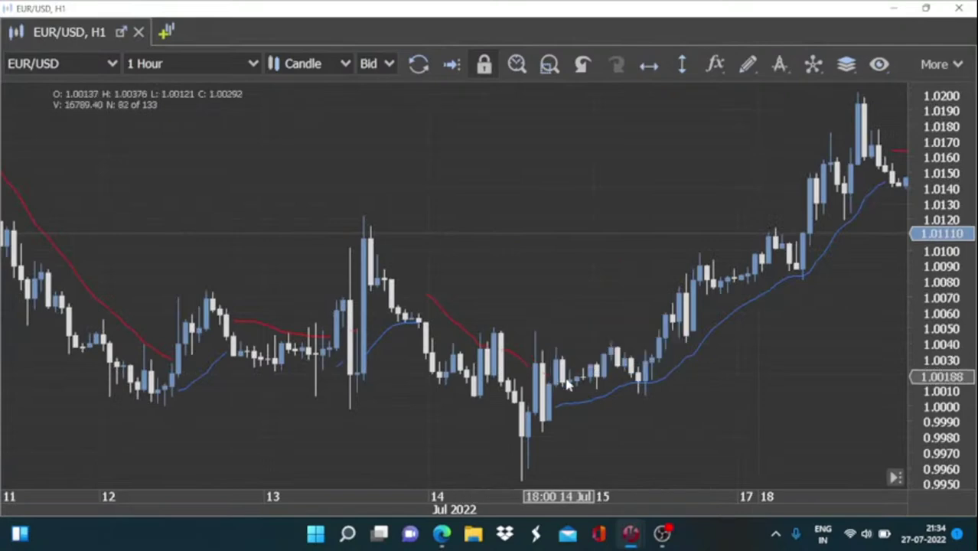
{"action": "scroll", "coordinate": [569, 385], "scroll_direction": "down", "scroll_amount": 1}
{"action": "mouse_move", "coordinate": [552, 405]}
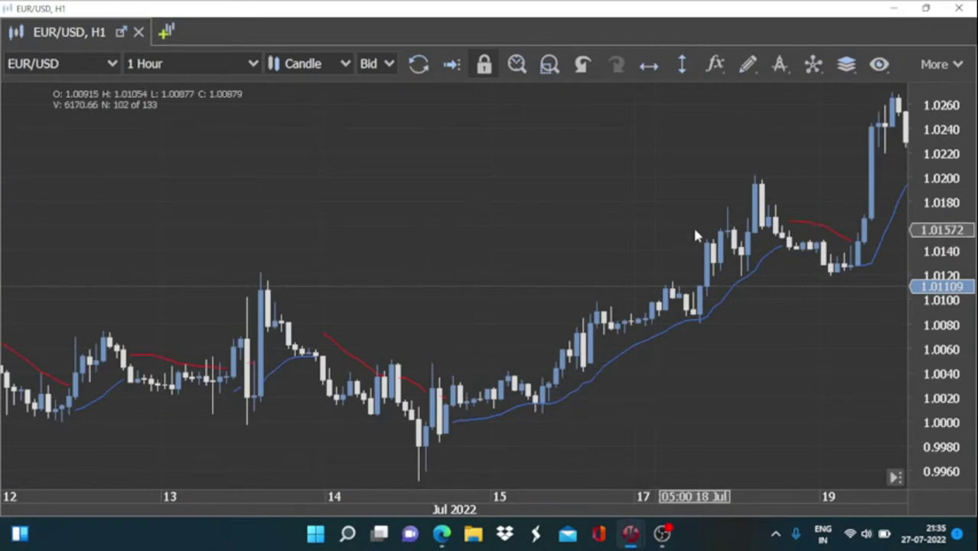
{"action": "scroll", "coordinate": [696, 236], "scroll_direction": "down", "scroll_amount": 3}
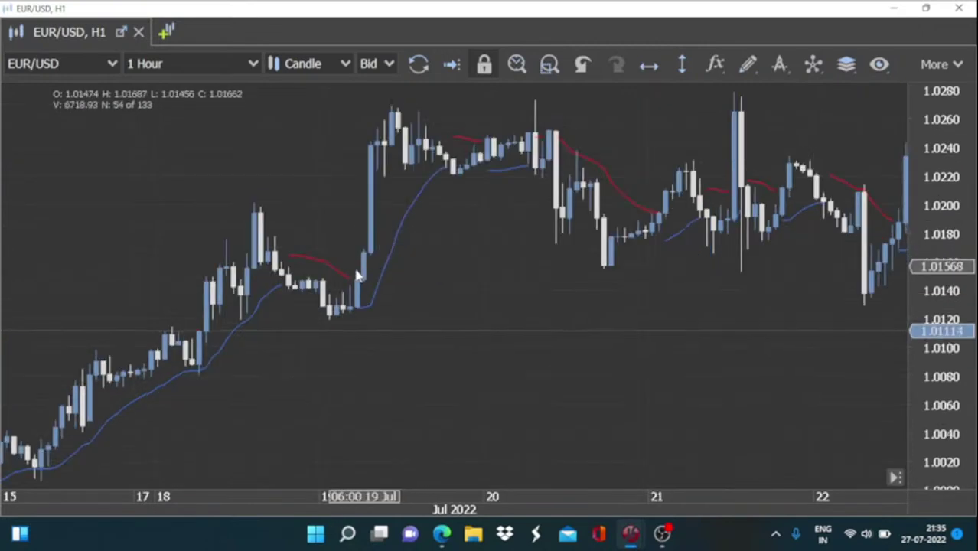
{"action": "scroll", "coordinate": [359, 277], "scroll_direction": "up", "scroll_amount": 1}
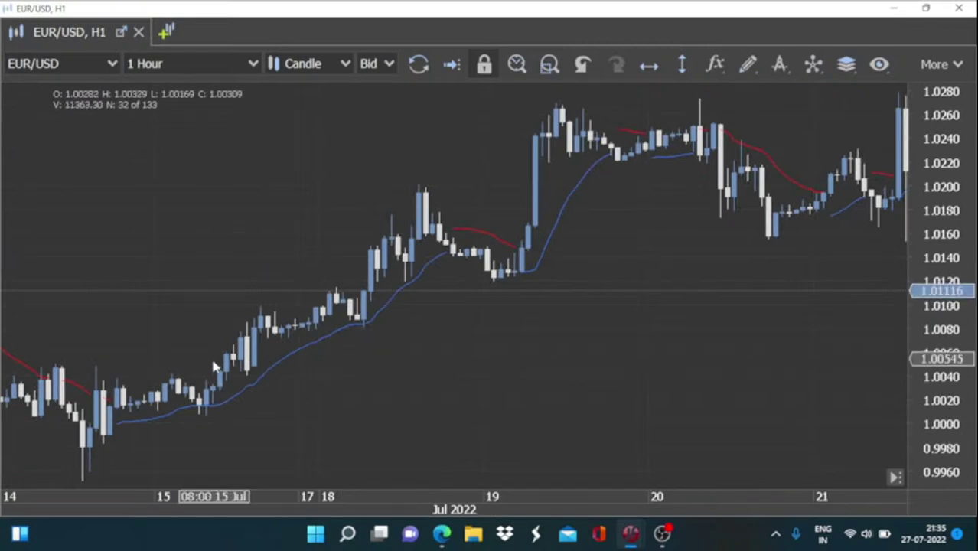
{"action": "scroll", "coordinate": [216, 367], "scroll_direction": "down", "scroll_amount": 1}
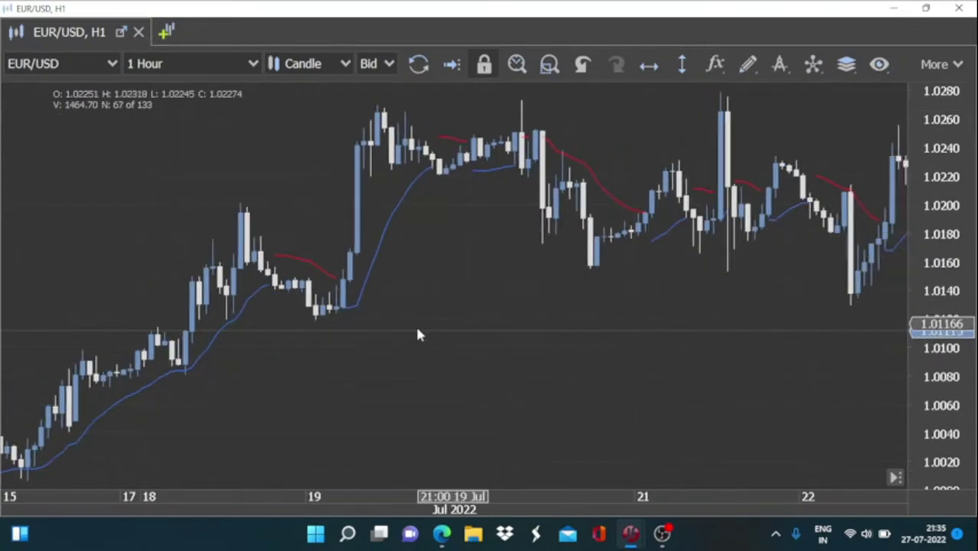
{"action": "scroll", "coordinate": [406, 337], "scroll_direction": "down", "scroll_amount": 4}
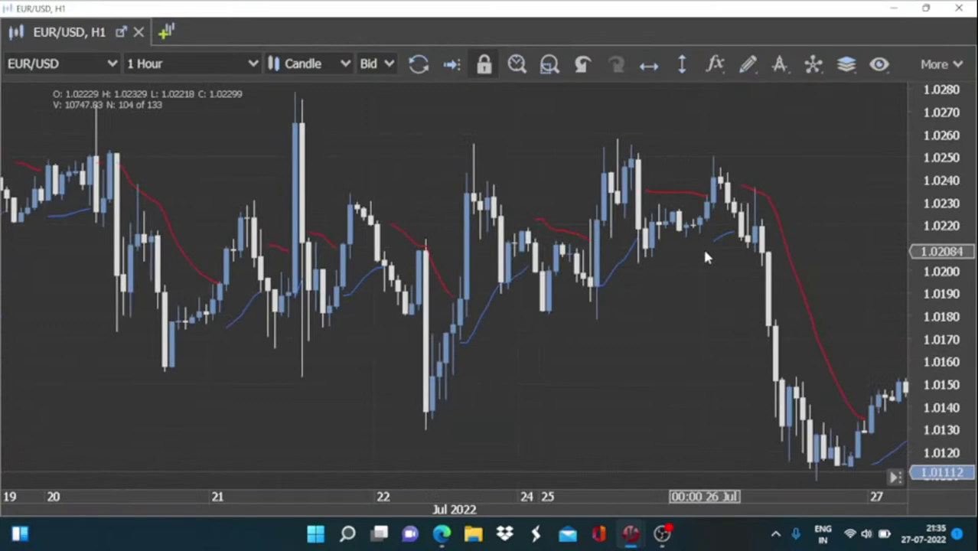
{"action": "scroll", "coordinate": [706, 258], "scroll_direction": "down", "scroll_amount": 2}
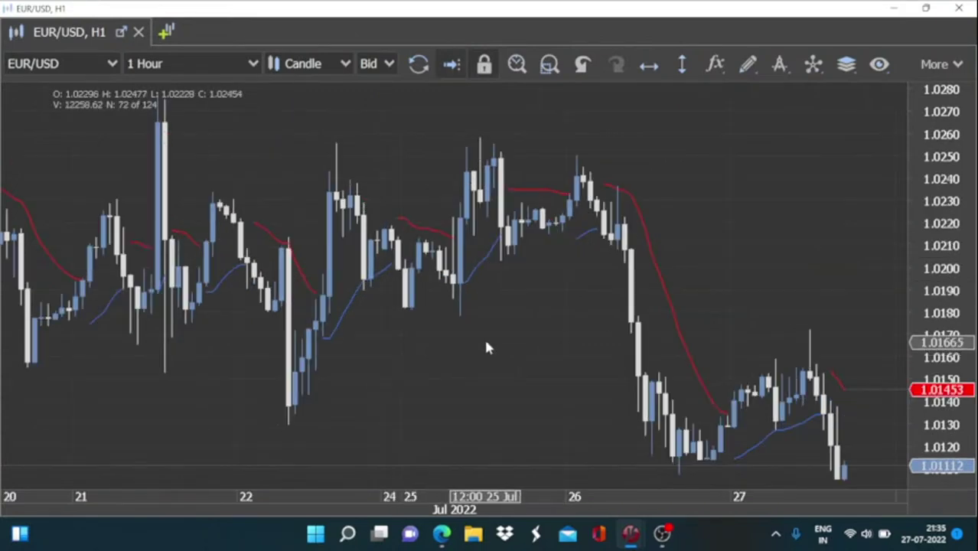
Step: Study the Trend Envelope bands on older EUR/USD moves back to early June 2022, then forward to the end of June
{"action": "scroll", "coordinate": [481, 348], "scroll_direction": "up", "scroll_amount": 10}
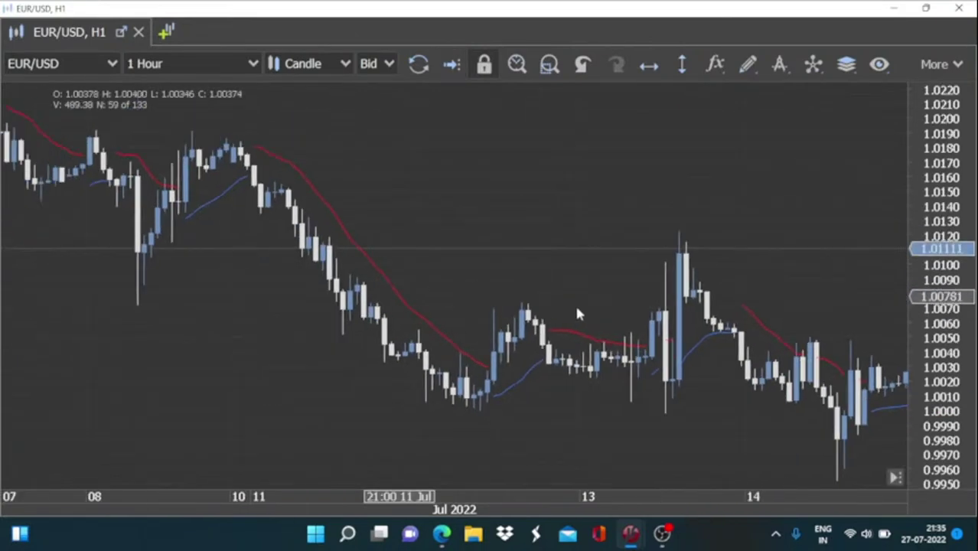
{"action": "scroll", "coordinate": [639, 317], "scroll_direction": "up", "scroll_amount": 15}
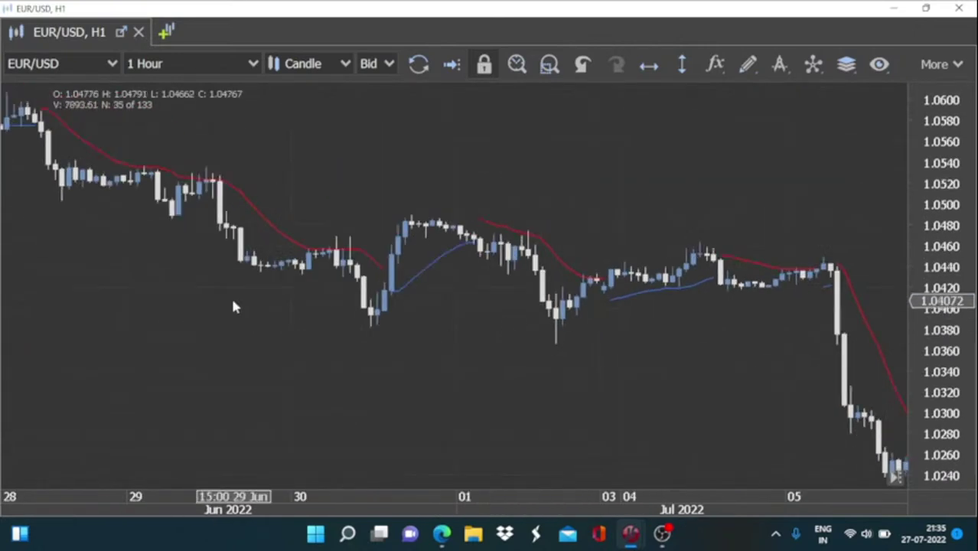
{"action": "left_click_drag", "start_coordinate": [505, 348], "coordinate": [600, 354]}
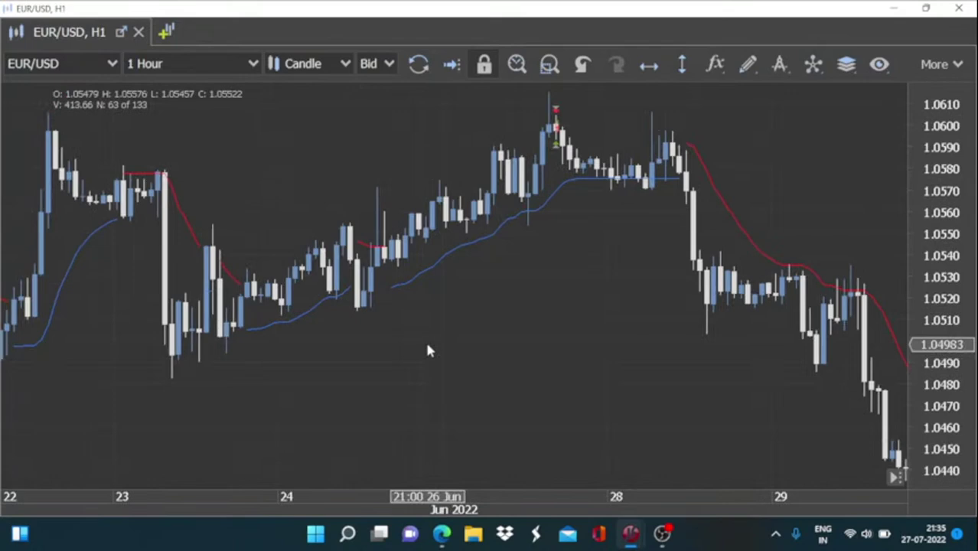
{"action": "scroll", "coordinate": [435, 348], "scroll_direction": "up", "scroll_amount": 5}
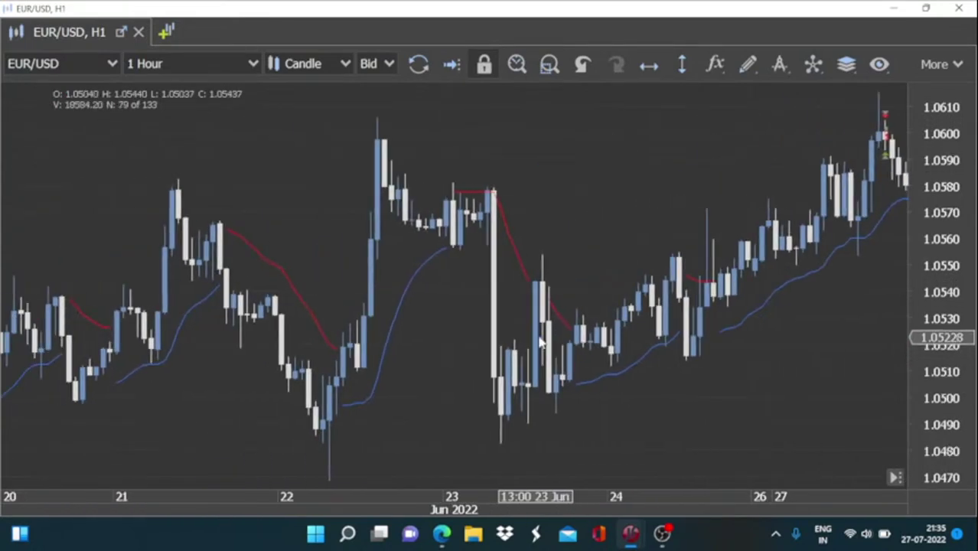
{"action": "scroll", "coordinate": [348, 364], "scroll_direction": "up", "scroll_amount": 6}
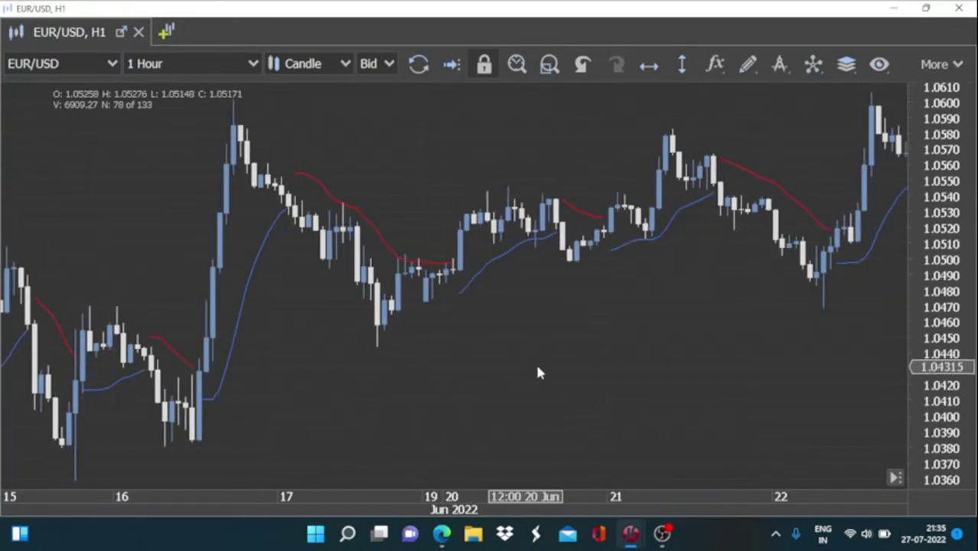
{"action": "scroll", "coordinate": [540, 373], "scroll_direction": "up", "scroll_amount": 10}
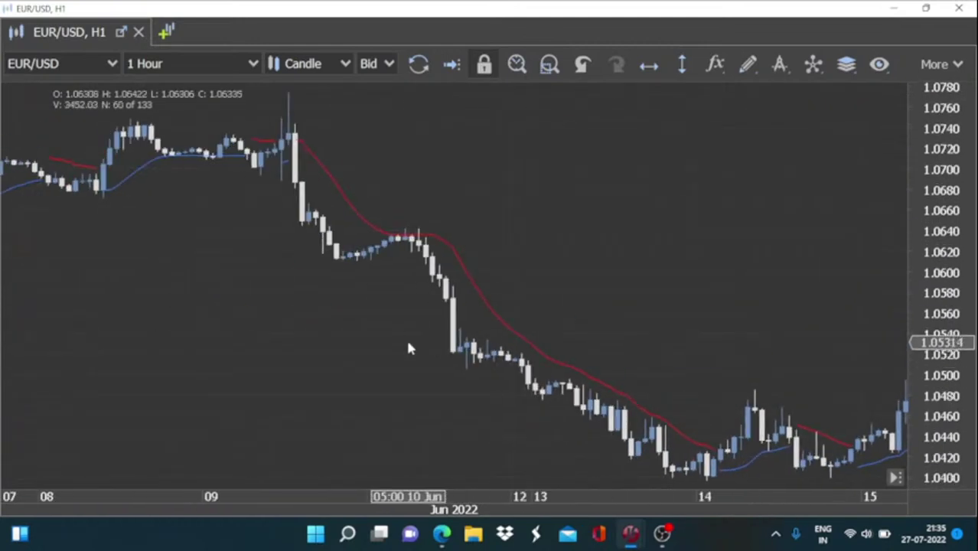
{"action": "scroll", "coordinate": [579, 306], "scroll_direction": "down", "scroll_amount": 8}
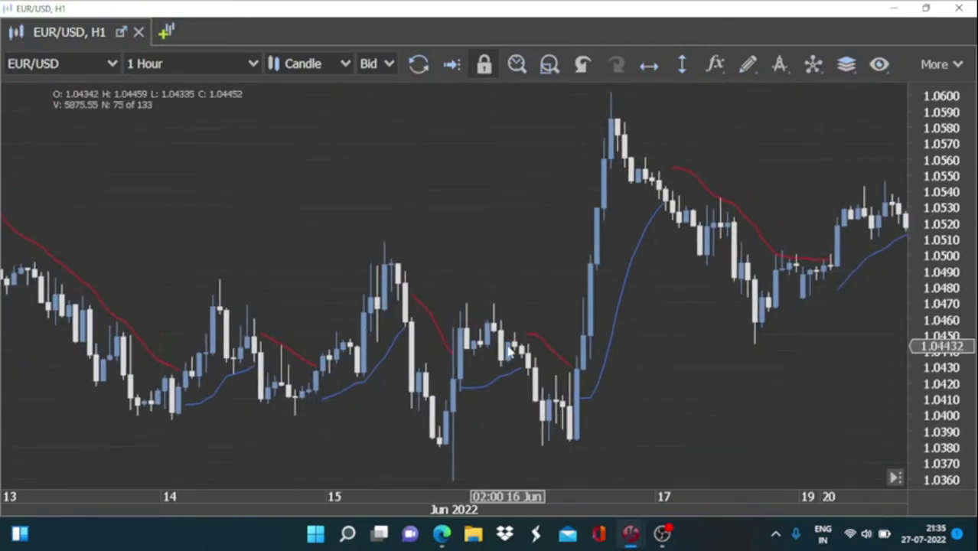
{"action": "left_click_drag", "start_coordinate": [509, 350], "coordinate": [127, 356]}
{"action": "left_click_drag", "start_coordinate": [672, 360], "coordinate": [383, 384]}
{"action": "scroll", "coordinate": [360, 197], "scroll_direction": "down", "scroll_amount": 2}
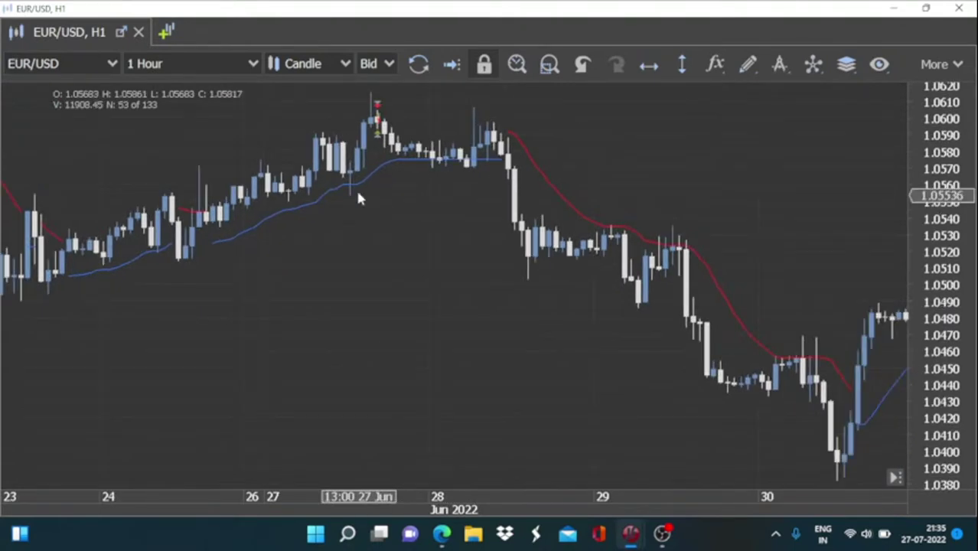
Step: Review the Trend Envelope indicator's input, levels and advanced settings and close the editor without changing anything
{"action": "mouse_move", "coordinate": [582, 208]}
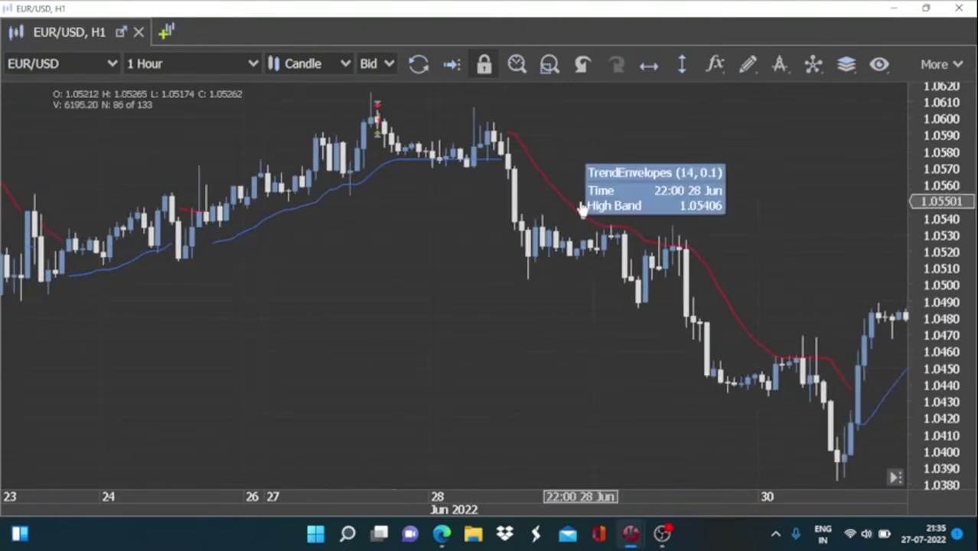
{"action": "right_click", "coordinate": [601, 224]}
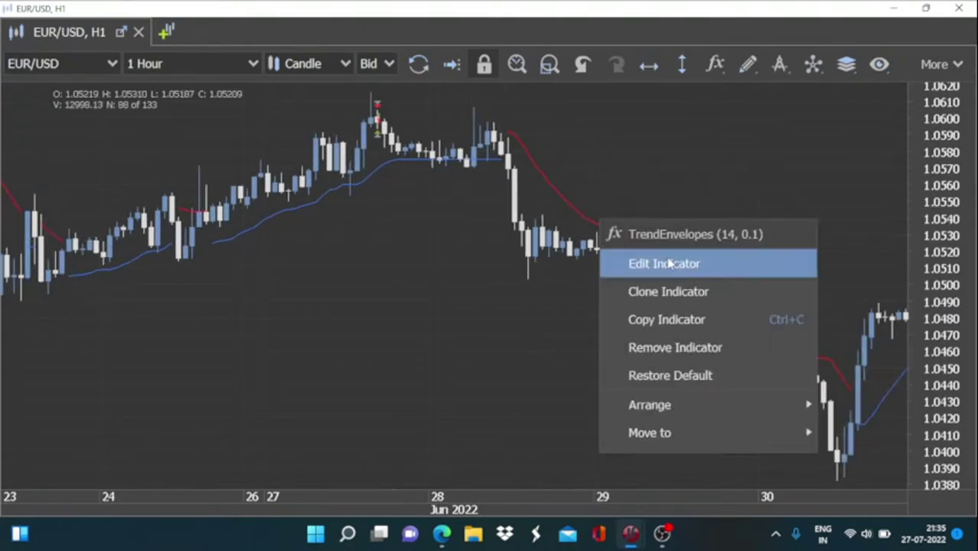
{"action": "left_click", "coordinate": [669, 263]}
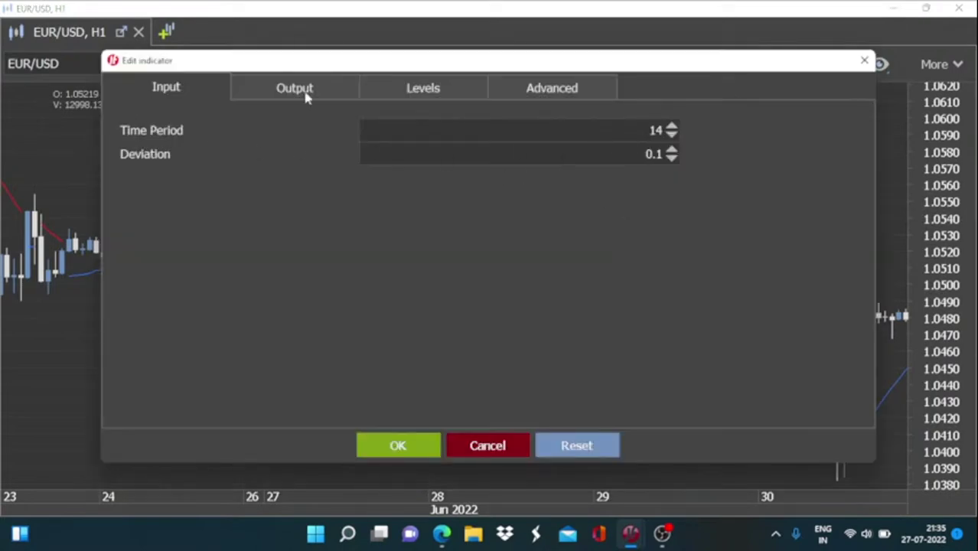
{"action": "left_click", "coordinate": [424, 90]}
{"action": "left_click", "coordinate": [506, 94]}
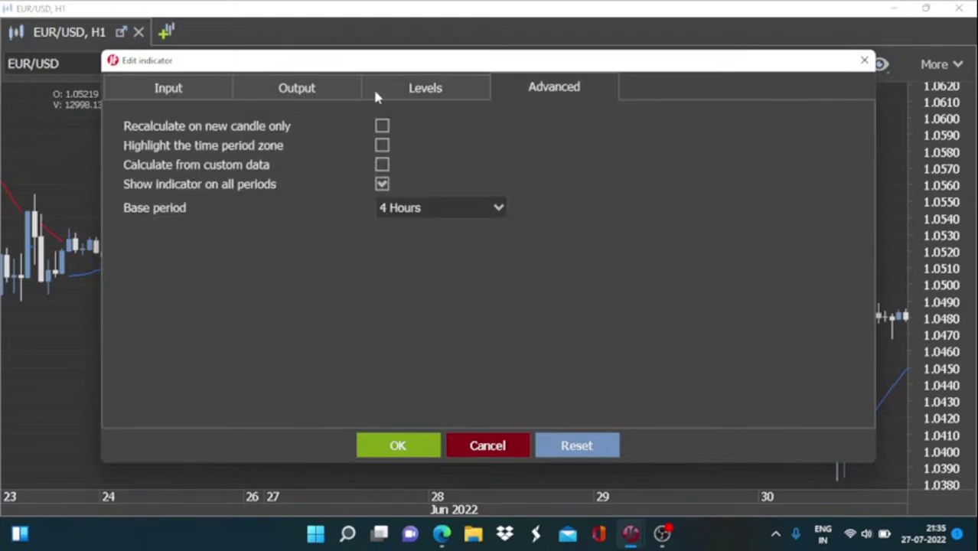
{"action": "left_click", "coordinate": [160, 91]}
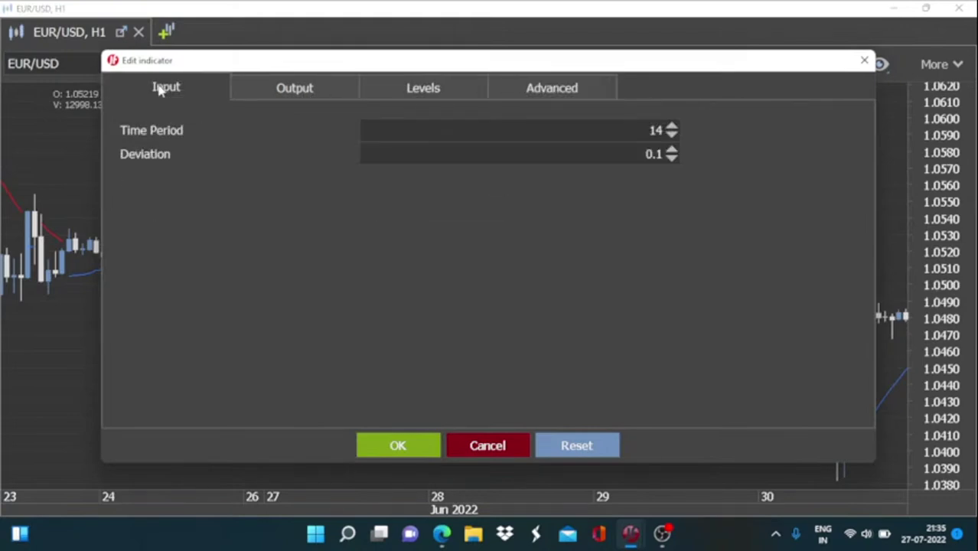
{"action": "left_click", "coordinate": [865, 61]}
Step: Examine how the red and blue bands track the EUR/USD swings from late June to the 5 July 2022 drop
{"action": "scroll", "coordinate": [575, 221], "scroll_direction": "down", "scroll_amount": 2}
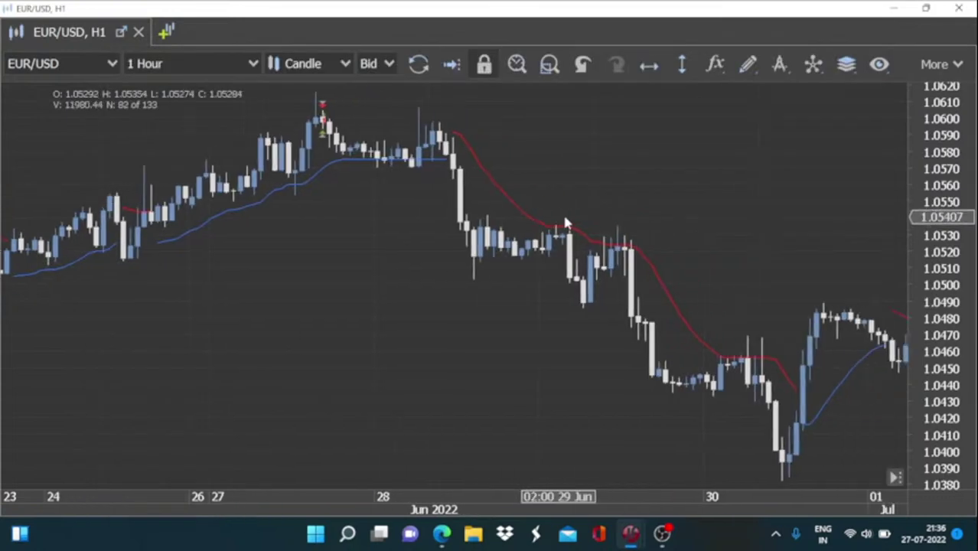
{"action": "mouse_move", "coordinate": [586, 238]}
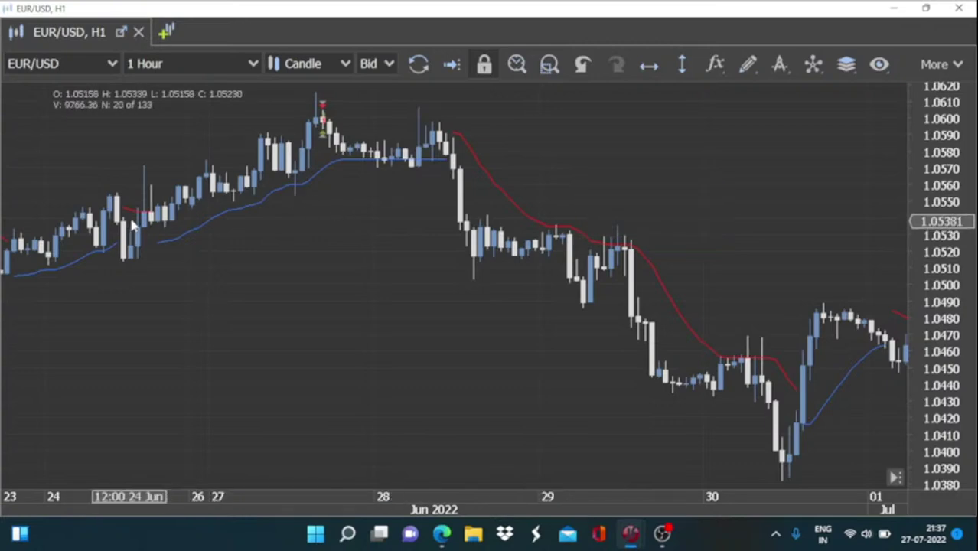
{"action": "left_click_drag", "start_coordinate": [131, 227], "coordinate": [324, 259]}
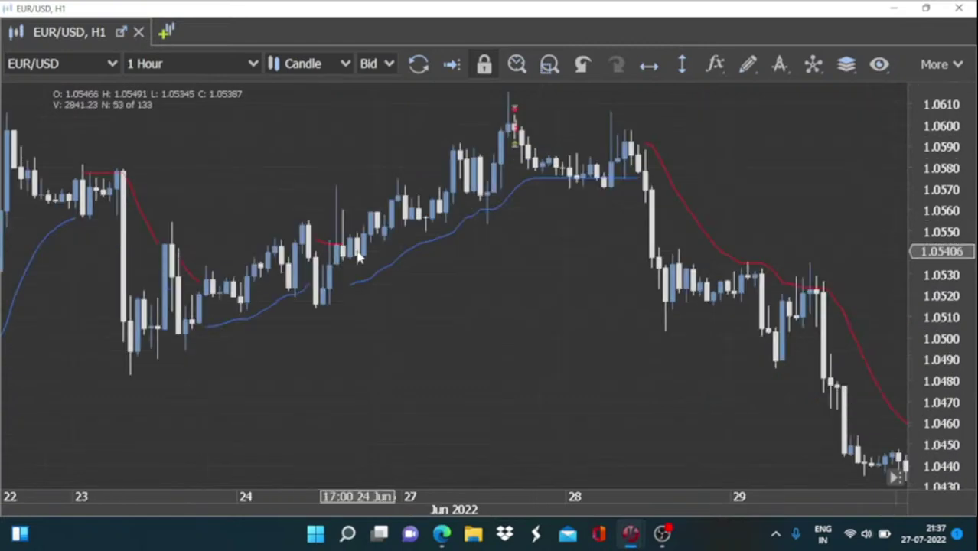
{"action": "left_click_drag", "start_coordinate": [530, 287], "coordinate": [408, 341]}
{"action": "scroll", "coordinate": [393, 344], "scroll_direction": "up", "scroll_amount": 3}
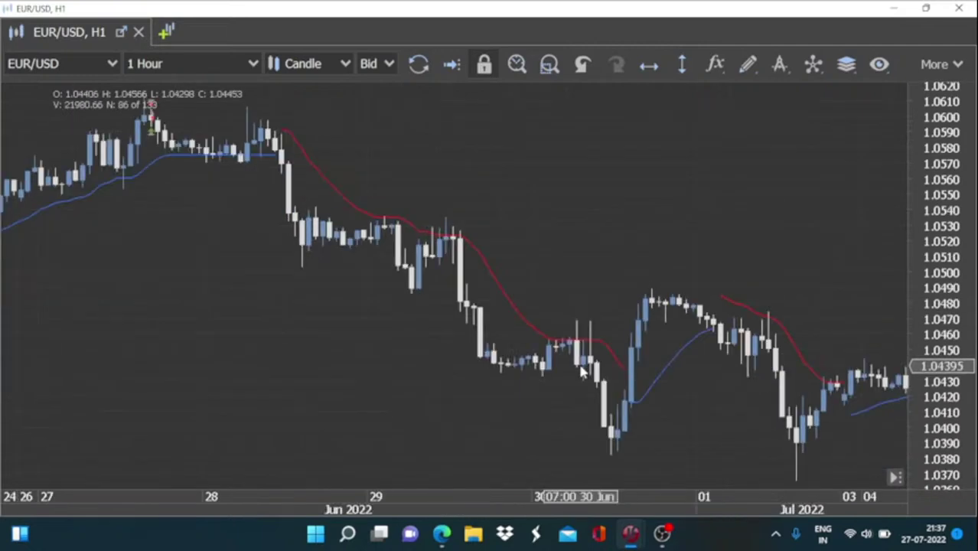
{"action": "left_click_drag", "start_coordinate": [582, 371], "coordinate": [605, 417]}
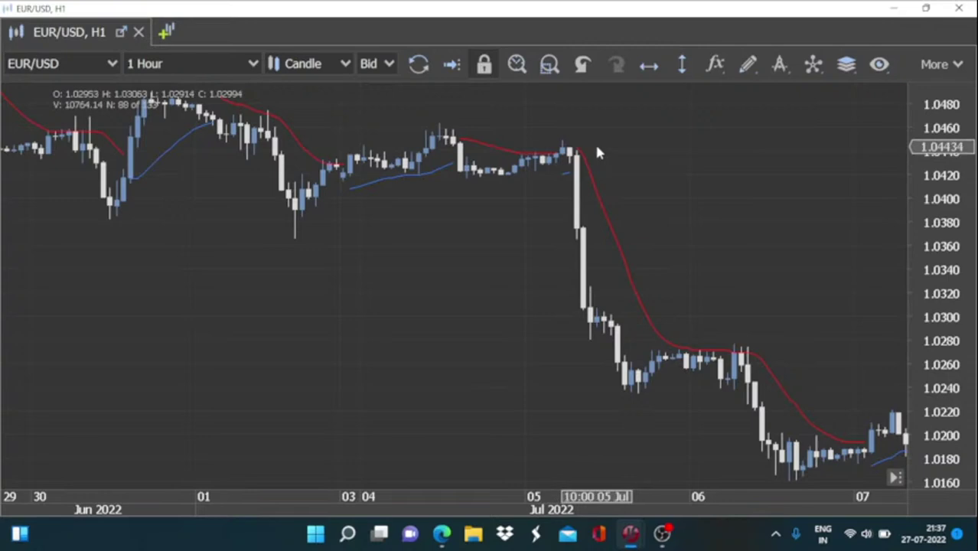
{"action": "mouse_move", "coordinate": [571, 179]}
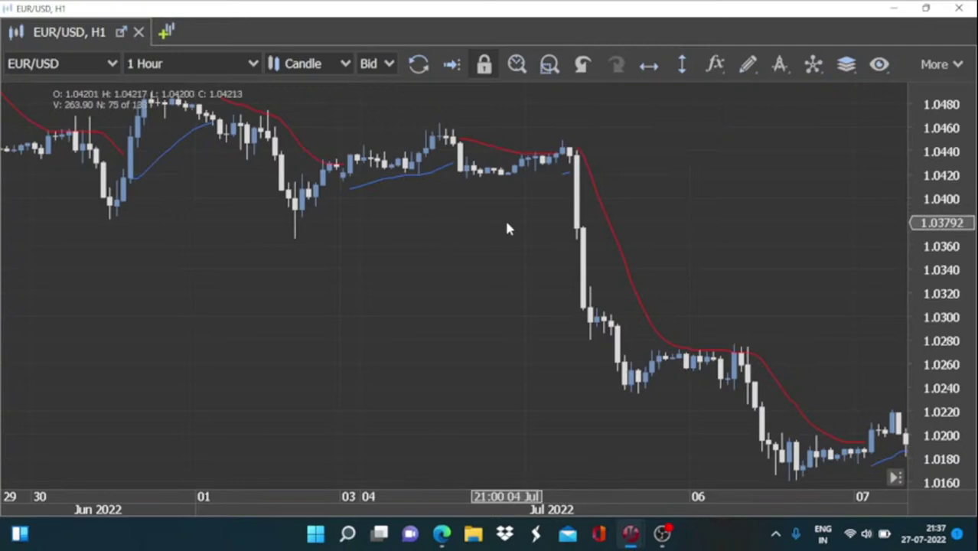
Step: Trace the band changes on the EUR/USD chart from 5 July 2022 through to the 27 July candles
{"action": "scroll", "coordinate": [507, 228], "scroll_direction": "down", "scroll_amount": 5}
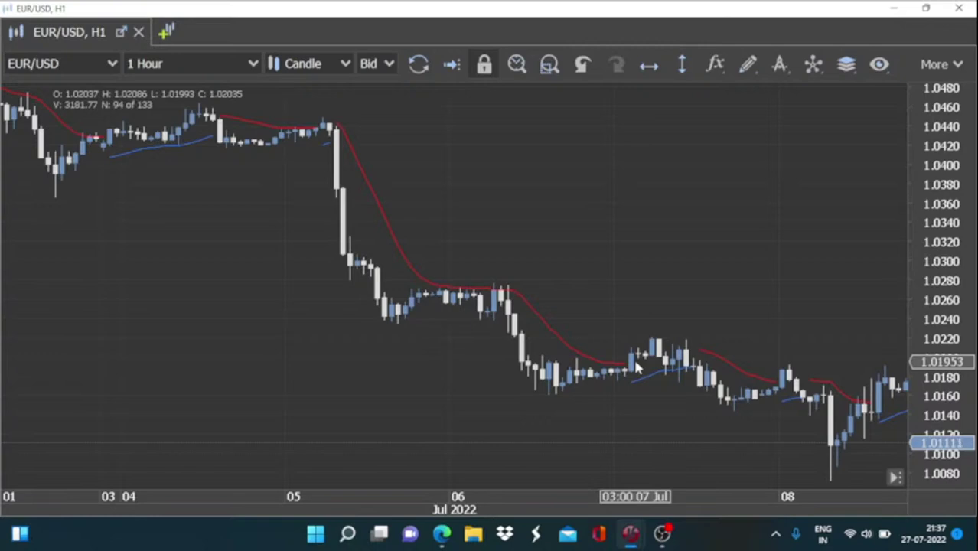
{"action": "left_click_drag", "start_coordinate": [637, 368], "coordinate": [573, 417]}
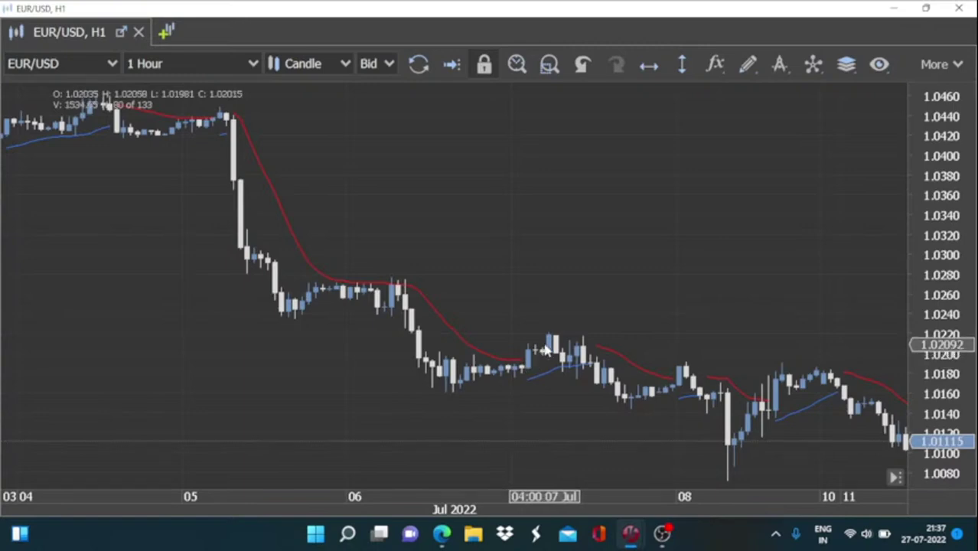
{"action": "mouse_move", "coordinate": [595, 370]}
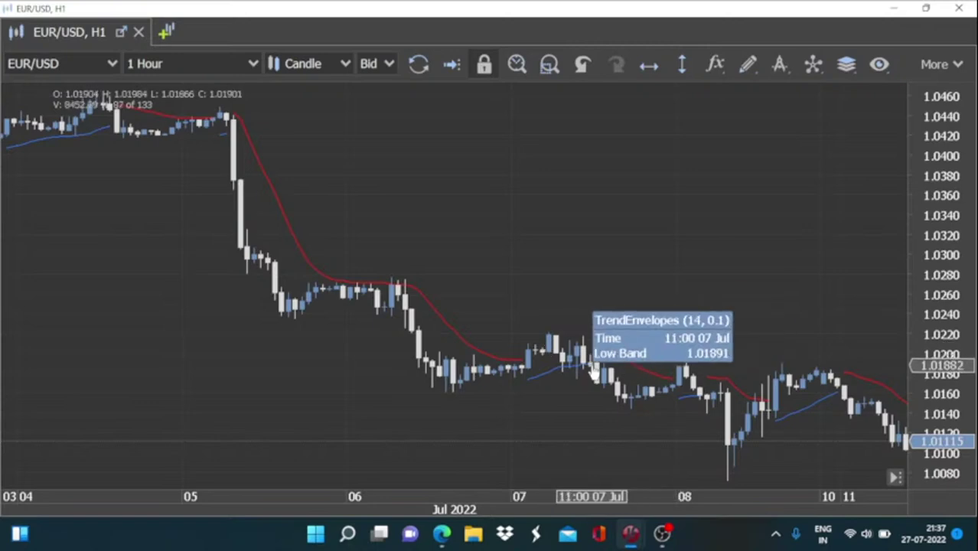
{"action": "left_click_drag", "start_coordinate": [596, 370], "coordinate": [556, 404]}
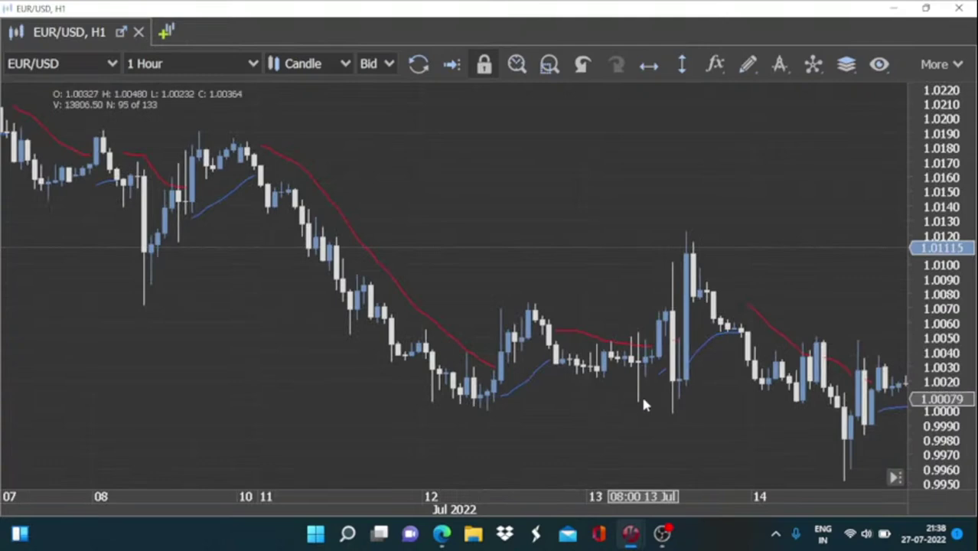
{"action": "scroll", "coordinate": [616, 398], "scroll_direction": "down", "scroll_amount": 4}
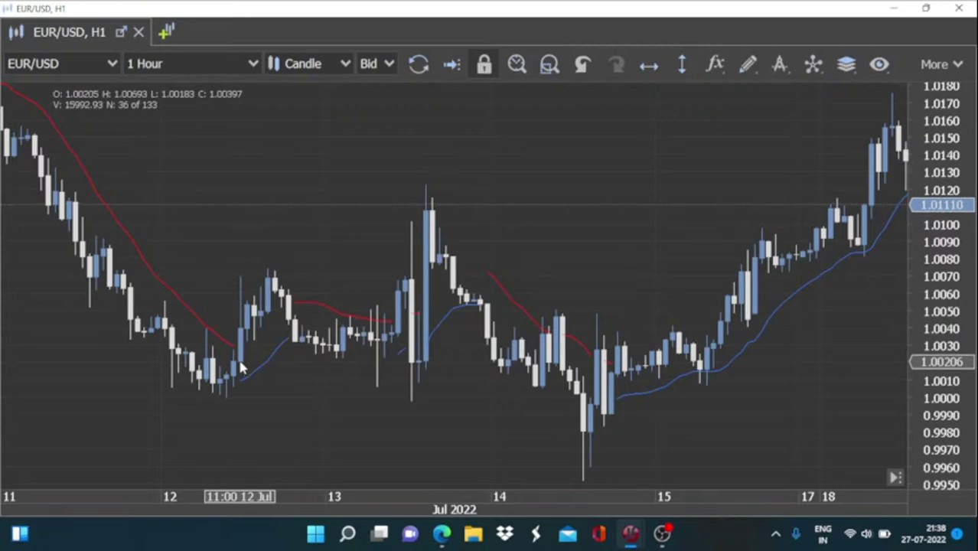
{"action": "scroll", "coordinate": [560, 426], "scroll_direction": "down", "scroll_amount": 5}
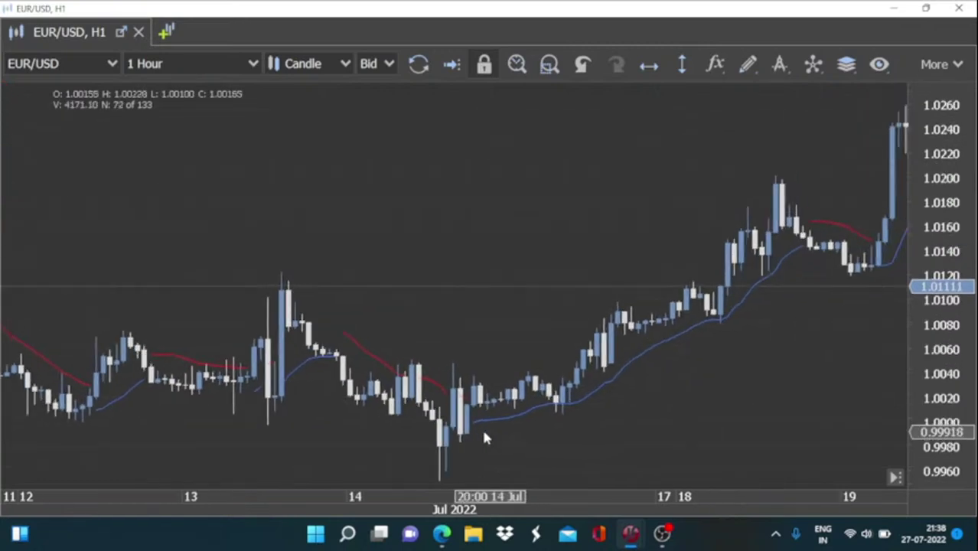
{"action": "scroll", "coordinate": [483, 438], "scroll_direction": "down", "scroll_amount": 10}
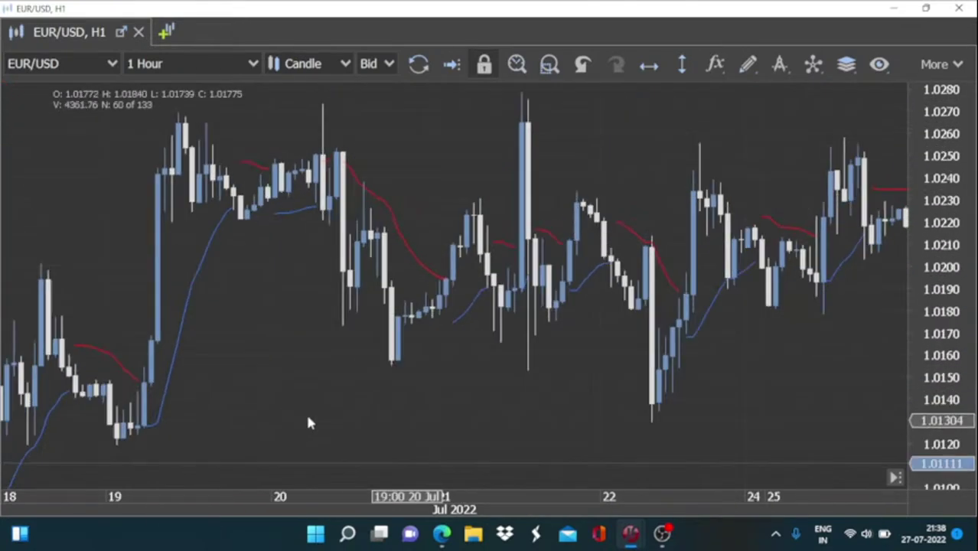
{"action": "scroll", "coordinate": [474, 409], "scroll_direction": "down", "scroll_amount": 5}
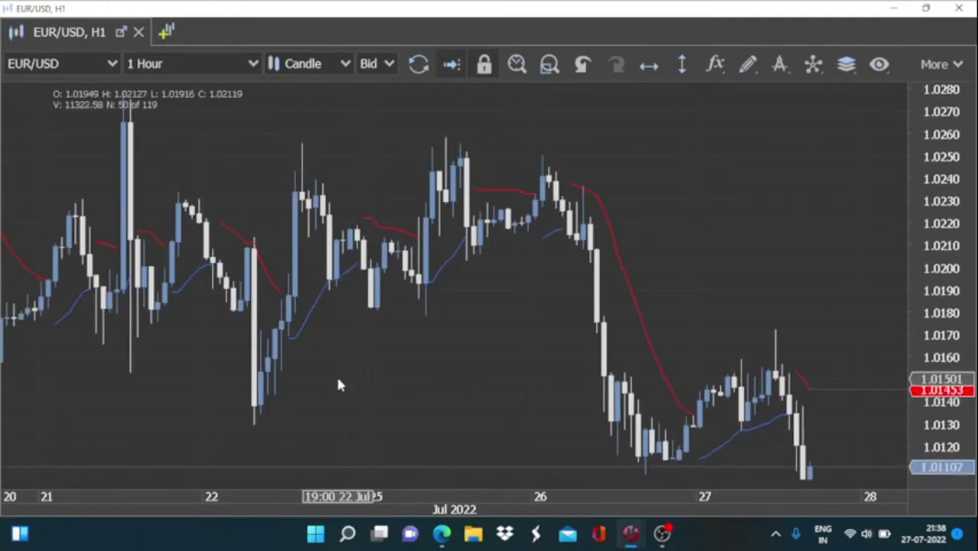
Step: Review the Trend Envelope bands around the 26–27 July 2022 EUR/USD moves, then on earlier candles back to 8 July
{"action": "scroll", "coordinate": [340, 385], "scroll_direction": "up", "scroll_amount": 3}
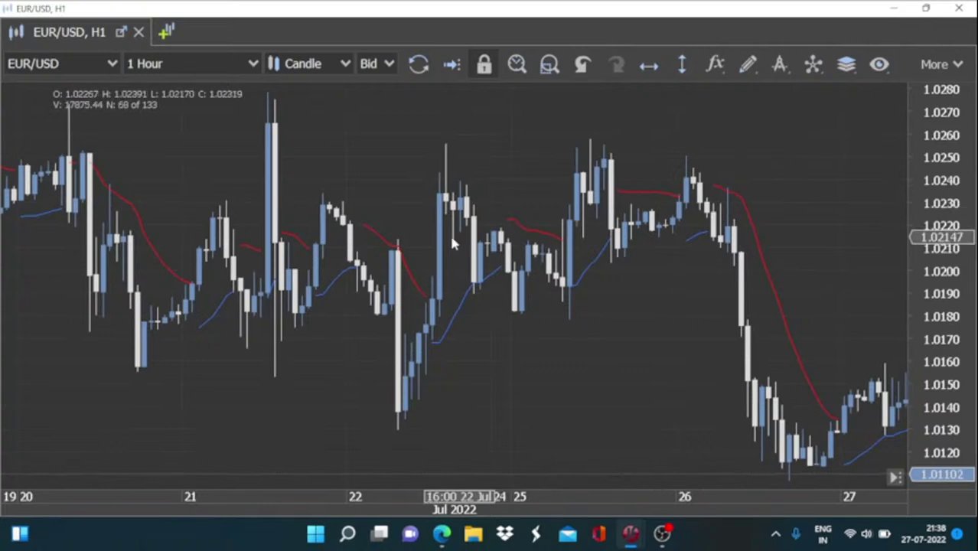
{"action": "scroll", "coordinate": [451, 244], "scroll_direction": "up", "scroll_amount": 2}
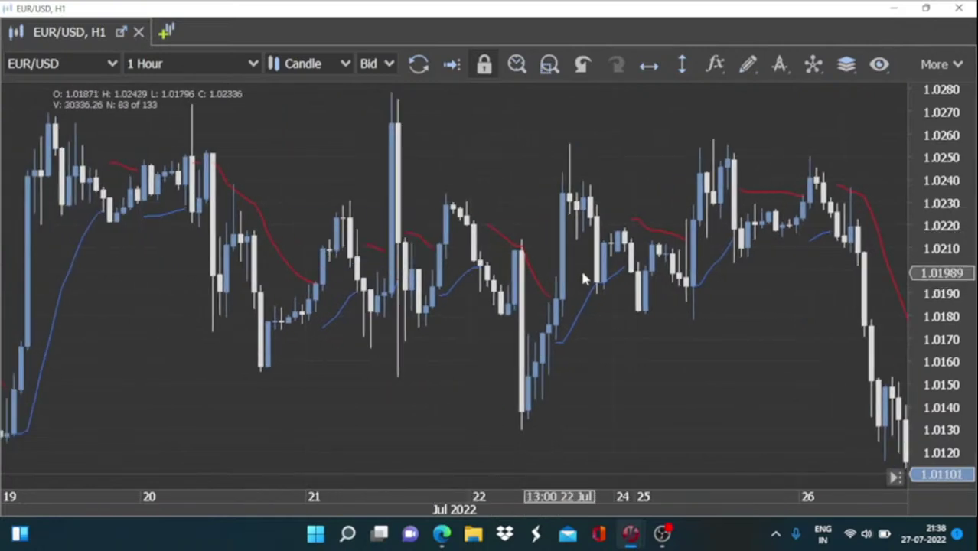
{"action": "left_click_drag", "start_coordinate": [826, 249], "coordinate": [330, 222]}
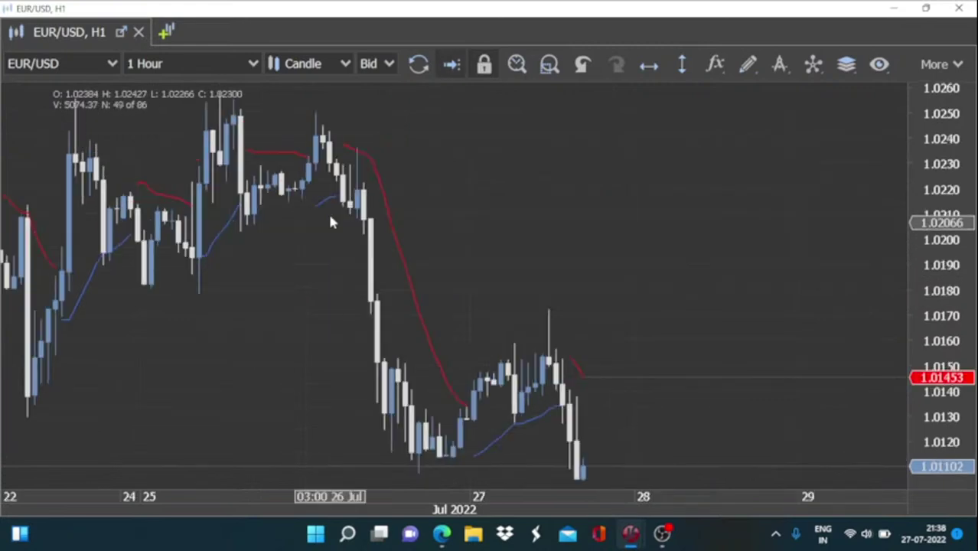
{"action": "mouse_move", "coordinate": [378, 200]}
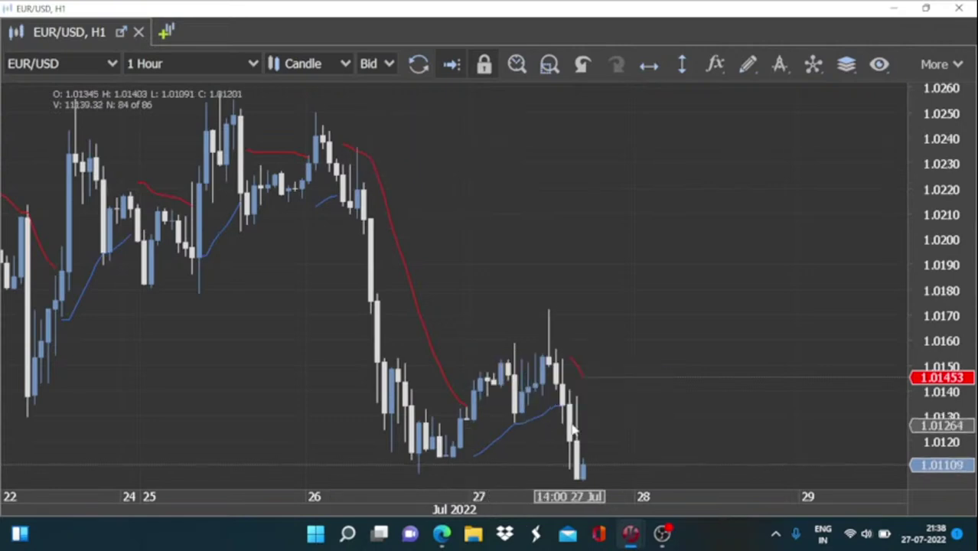
{"action": "scroll", "coordinate": [576, 431], "scroll_direction": "up", "scroll_amount": 10}
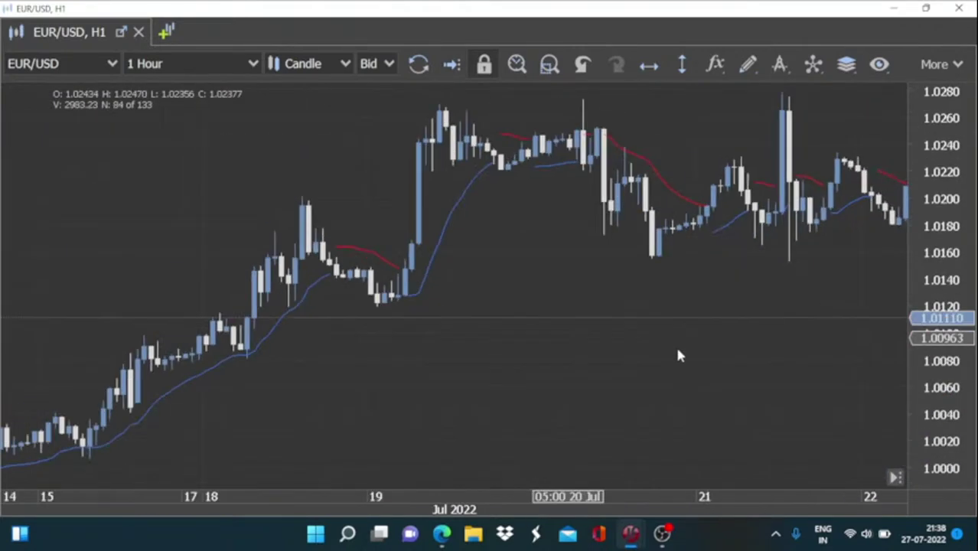
{"action": "scroll", "coordinate": [685, 351], "scroll_direction": "up", "scroll_amount": 8}
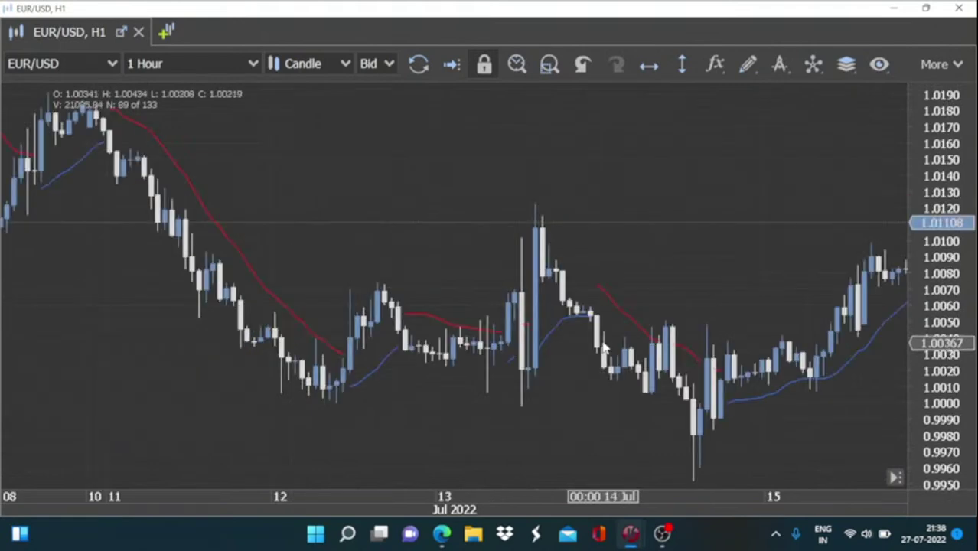
Step: Set the Trend Envelope indicator's time period to 50 and apply the change to the chart
{"action": "right_click", "coordinate": [638, 328]}
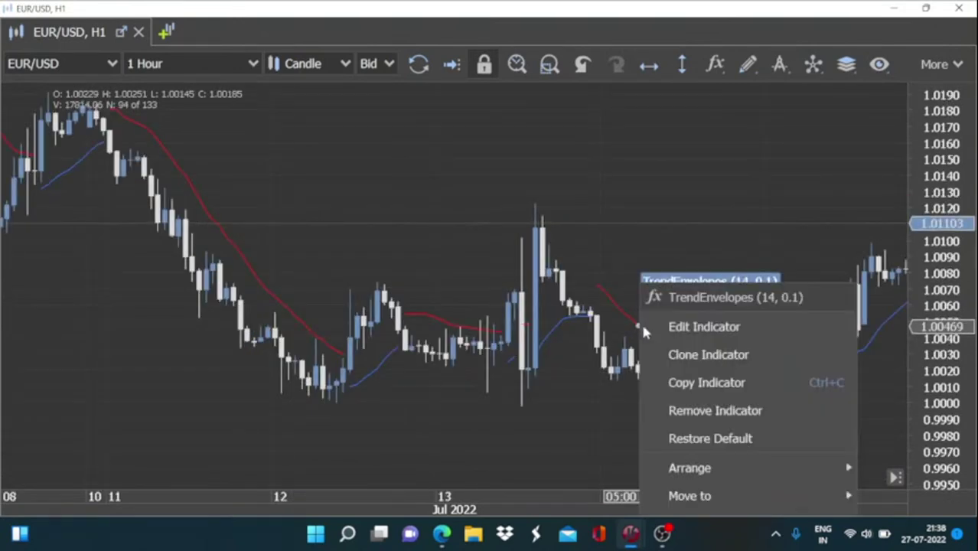
{"action": "left_click", "coordinate": [682, 328]}
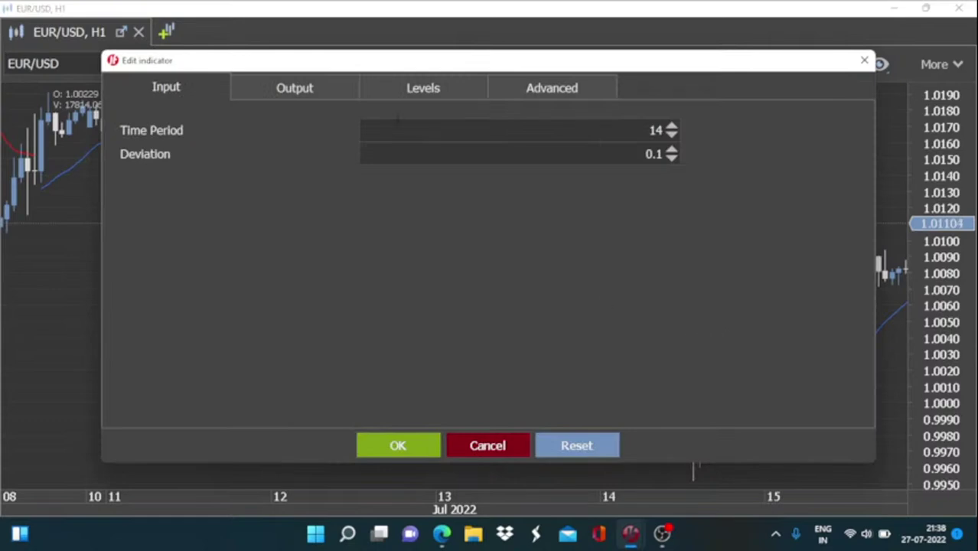
{"action": "left_click_drag", "start_coordinate": [399, 62], "coordinate": [425, 34]}
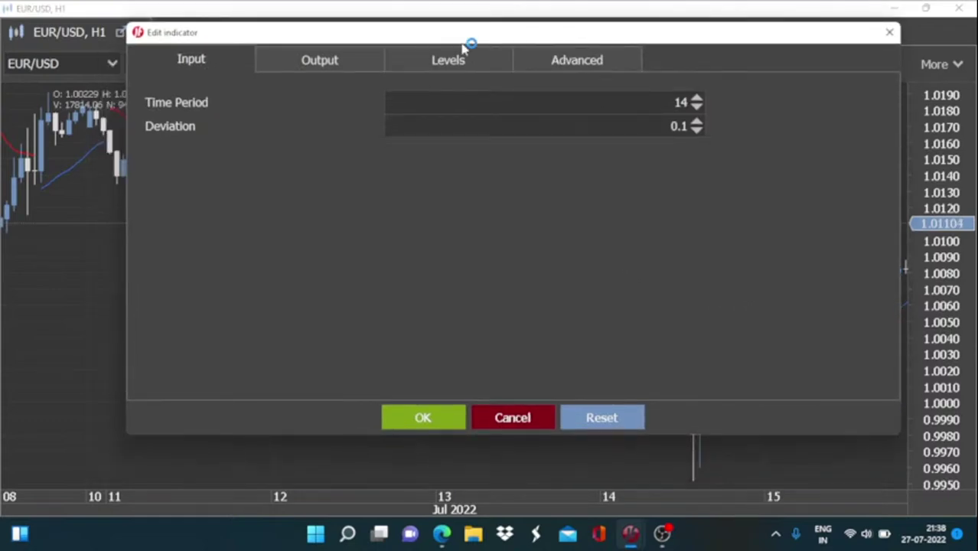
{"action": "left_click_drag", "start_coordinate": [462, 35], "coordinate": [527, 18]}
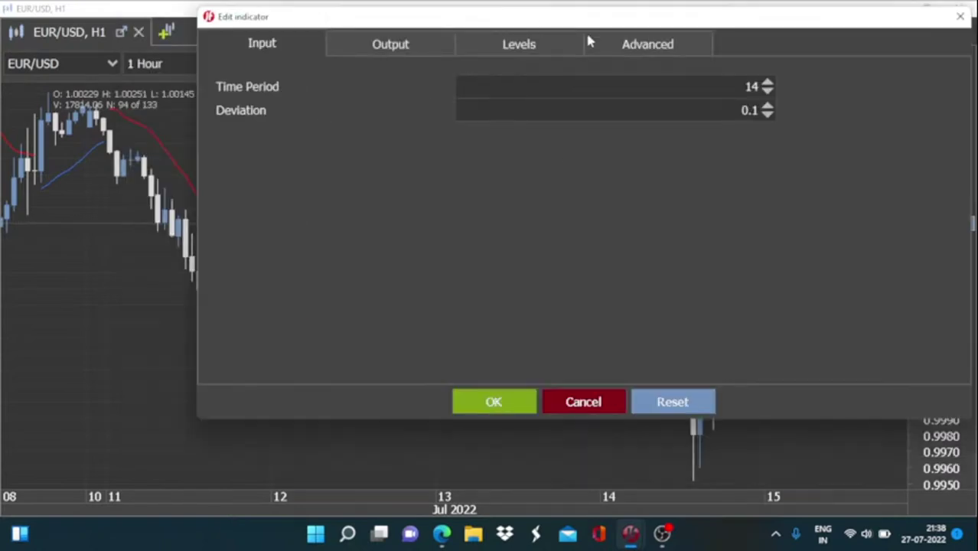
{"action": "left_click_drag", "start_coordinate": [669, 22], "coordinate": [807, 38]}
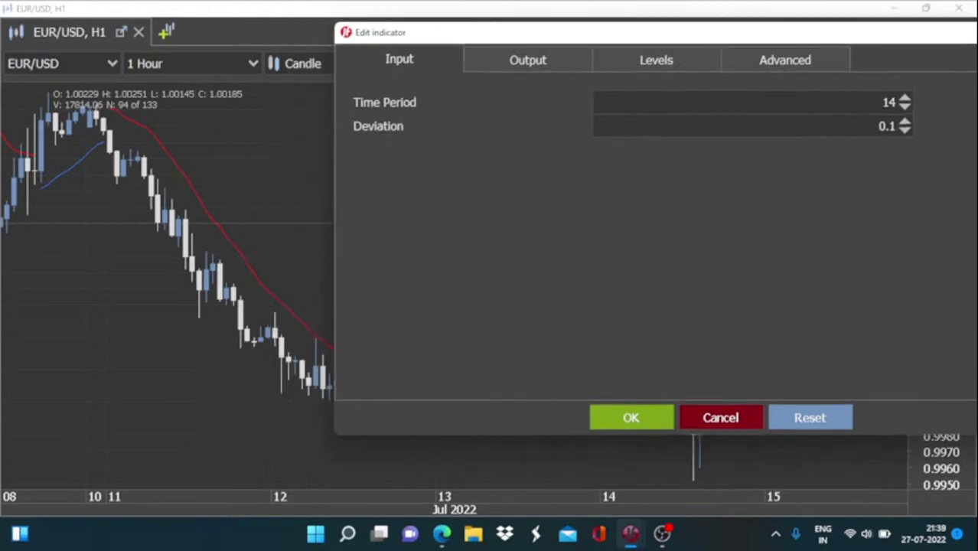
{"action": "left_click", "coordinate": [898, 110]}
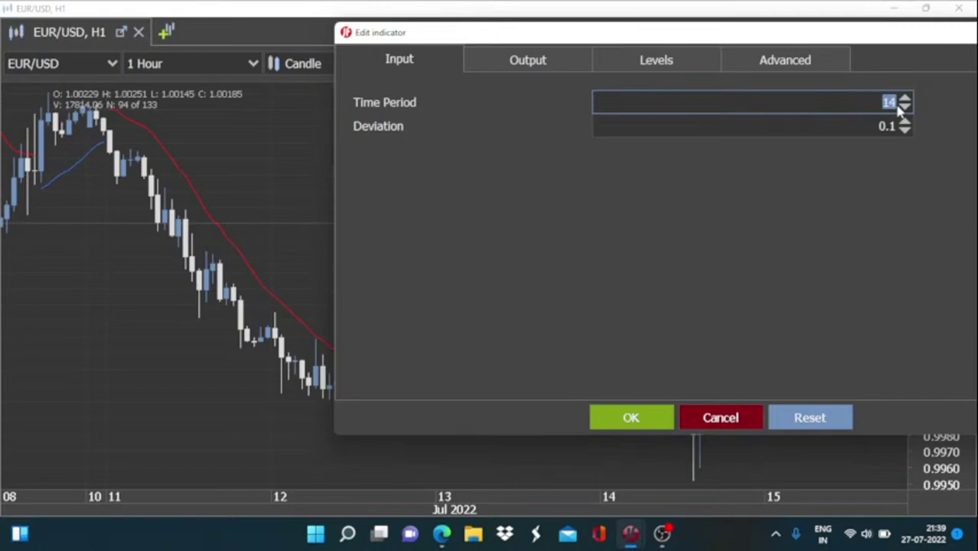
{"action": "type", "text": "50"}
{"action": "left_click", "coordinate": [632, 417]}
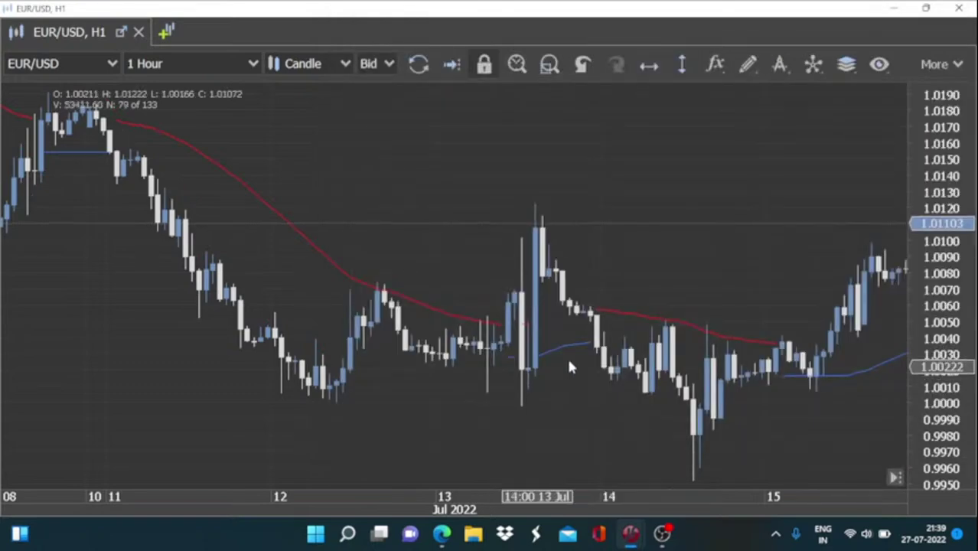
Step: Examine the 50-period Trend Envelope bands from mid-July to 27 July 2022, including the high band on 26 July
{"action": "scroll", "coordinate": [570, 367], "scroll_direction": "down", "scroll_amount": 10}
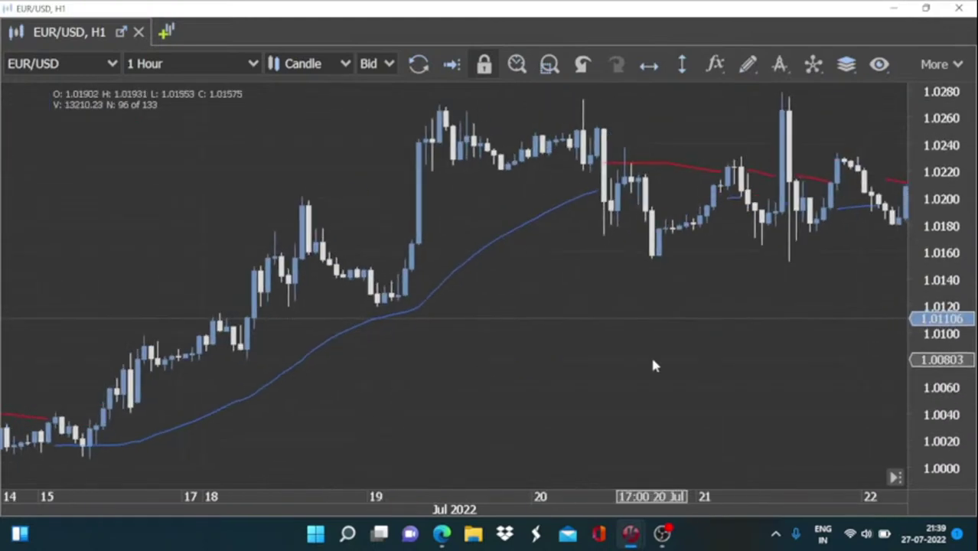
{"action": "scroll", "coordinate": [653, 366], "scroll_direction": "down", "scroll_amount": 8}
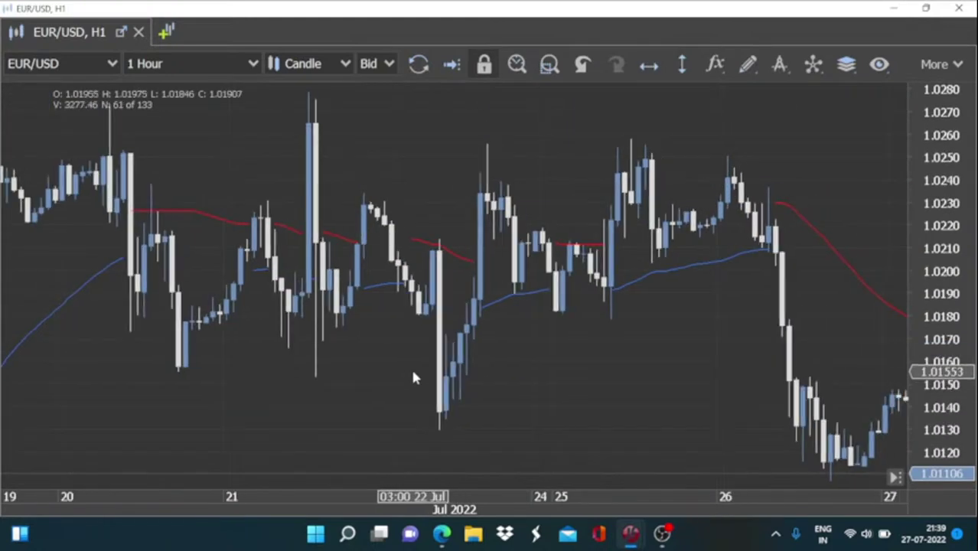
{"action": "scroll", "coordinate": [505, 379], "scroll_direction": "down", "scroll_amount": 3}
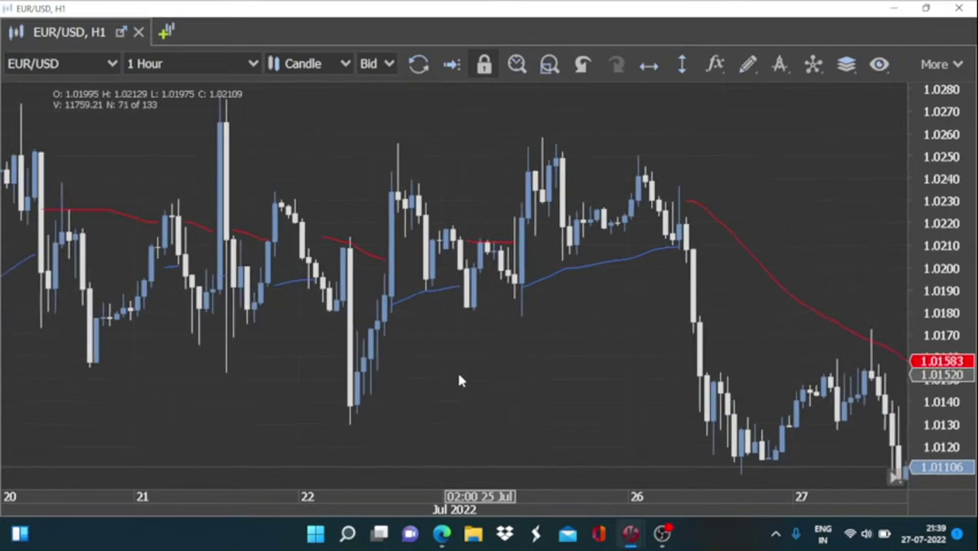
{"action": "scroll", "coordinate": [459, 376], "scroll_direction": "down", "scroll_amount": 2}
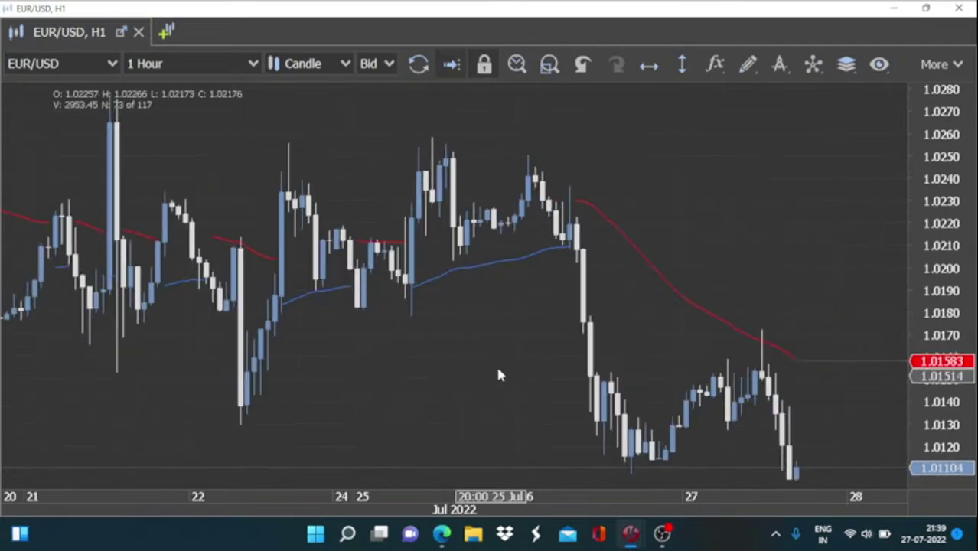
{"action": "mouse_move", "coordinate": [591, 212]}
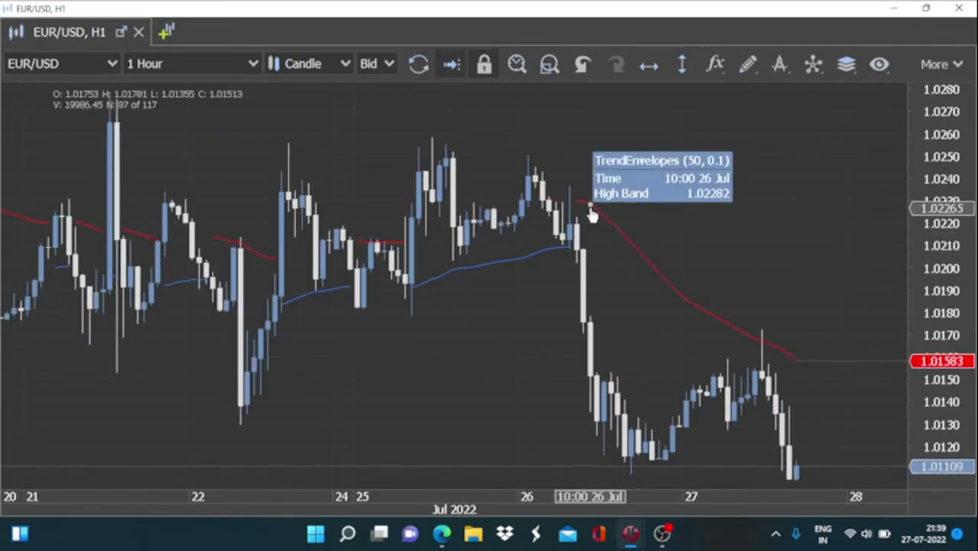
Step: Study how the 50-period Trend Envelope bands follow older EUR/USD trends back to the start of June 2022
{"action": "scroll", "coordinate": [503, 345], "scroll_direction": "up", "scroll_amount": 12}
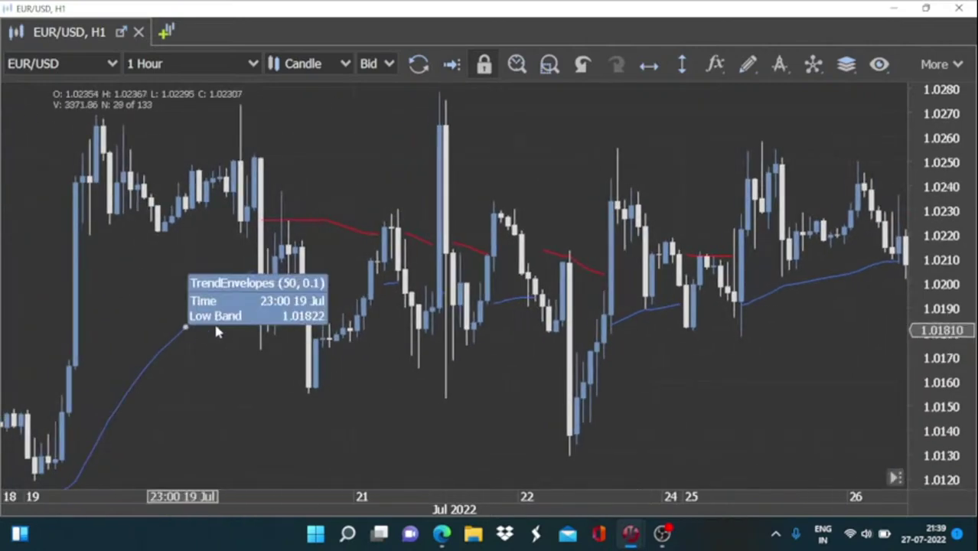
{"action": "scroll", "coordinate": [595, 308], "scroll_direction": "up", "scroll_amount": 15}
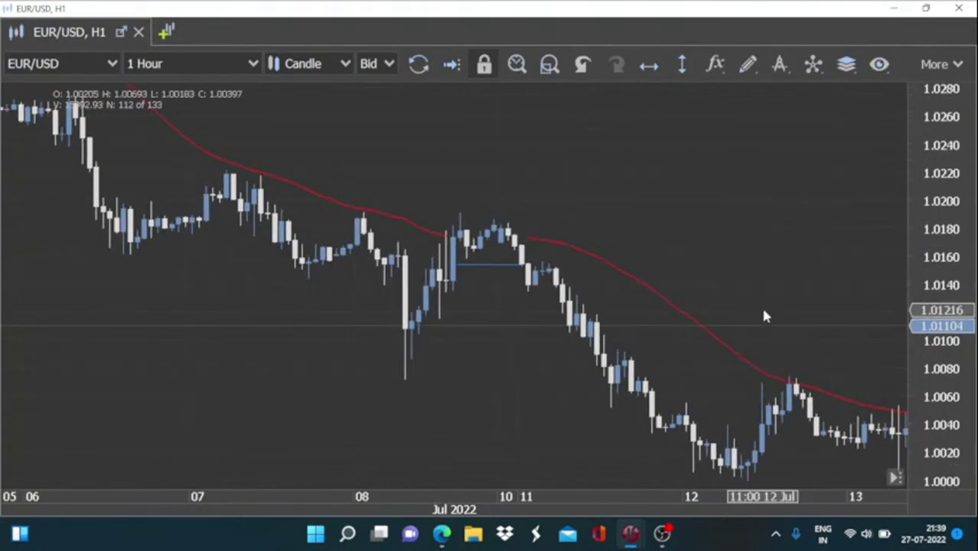
{"action": "scroll", "coordinate": [341, 338], "scroll_direction": "up", "scroll_amount": 4}
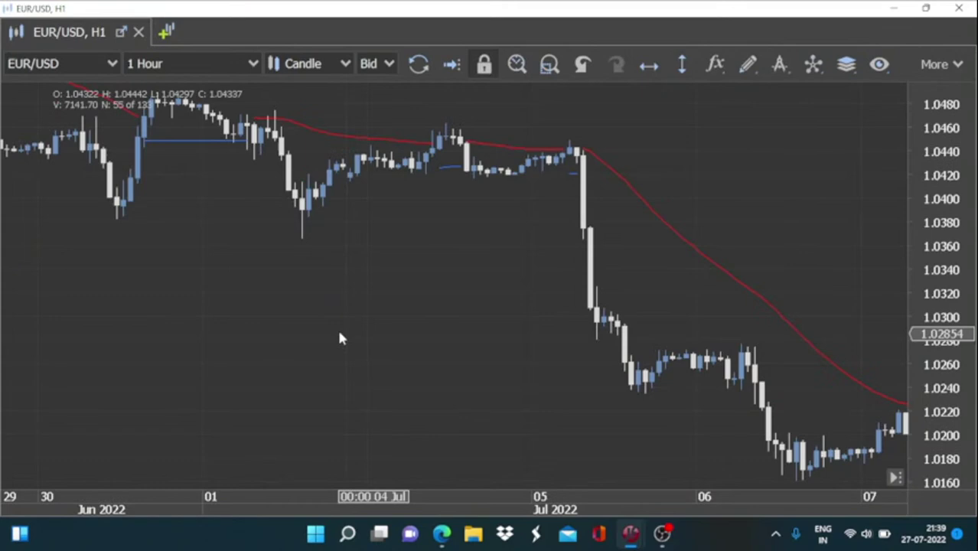
{"action": "scroll", "coordinate": [342, 338], "scroll_direction": "up", "scroll_amount": 2}
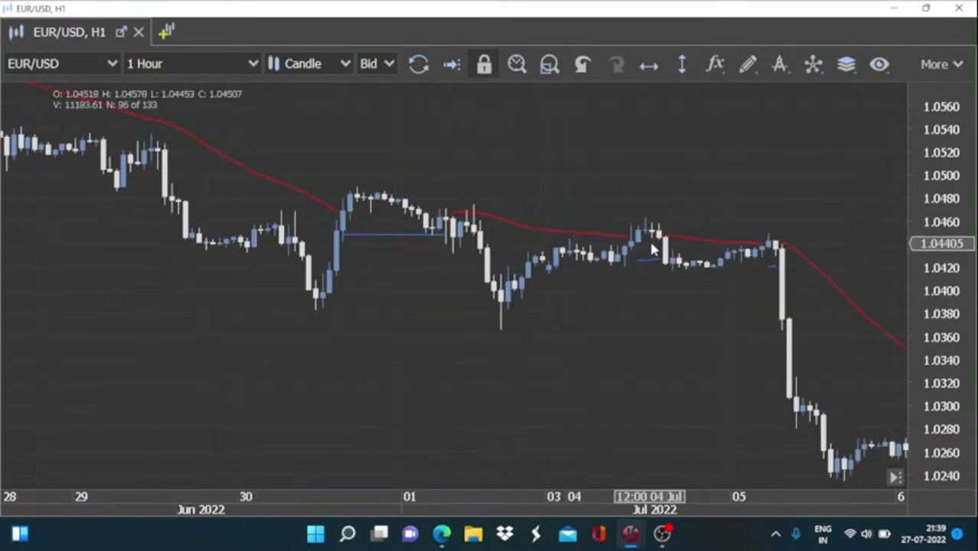
{"action": "scroll", "coordinate": [228, 295], "scroll_direction": "up", "scroll_amount": 1}
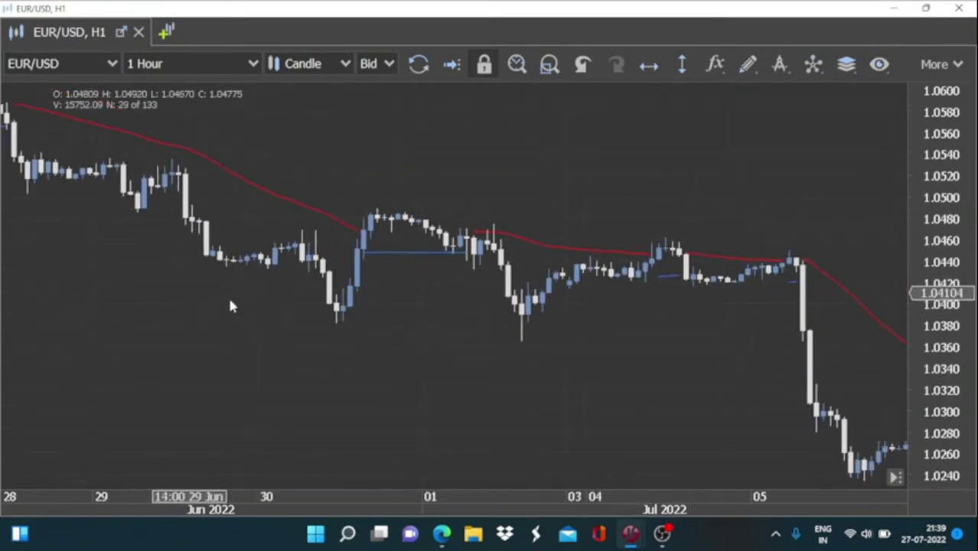
{"action": "scroll", "coordinate": [228, 295], "scroll_direction": "up", "scroll_amount": 10}
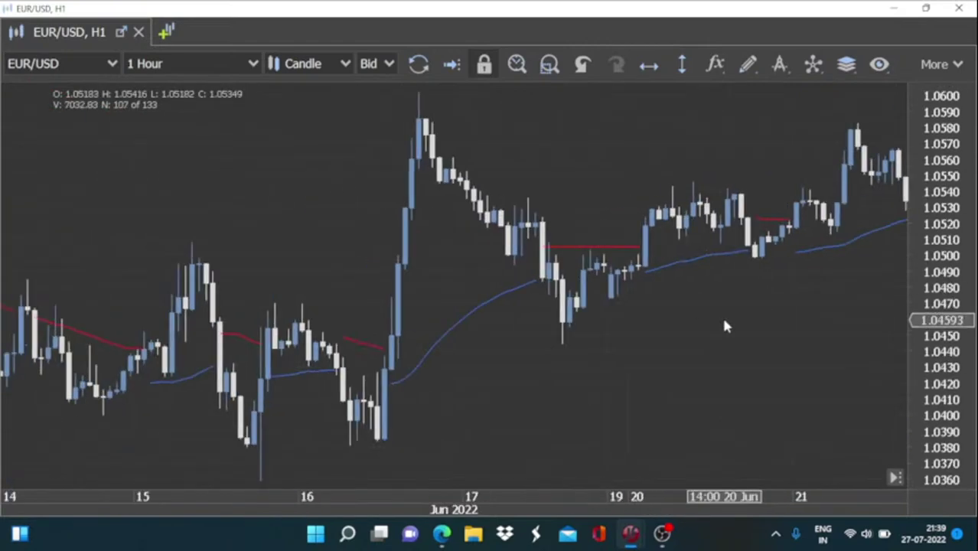
{"action": "scroll", "coordinate": [487, 337], "scroll_direction": "up", "scroll_amount": 4}
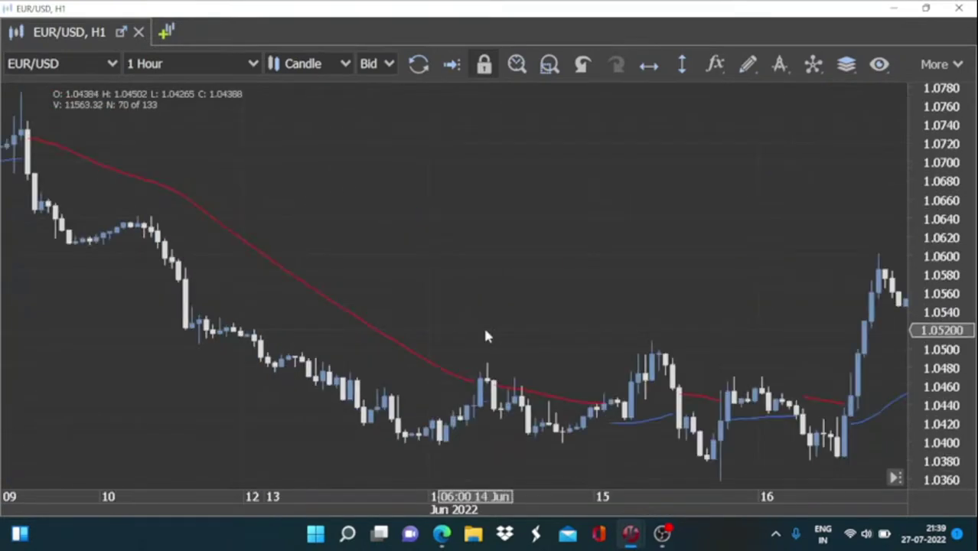
{"action": "scroll", "coordinate": [487, 337], "scroll_direction": "up", "scroll_amount": 10}
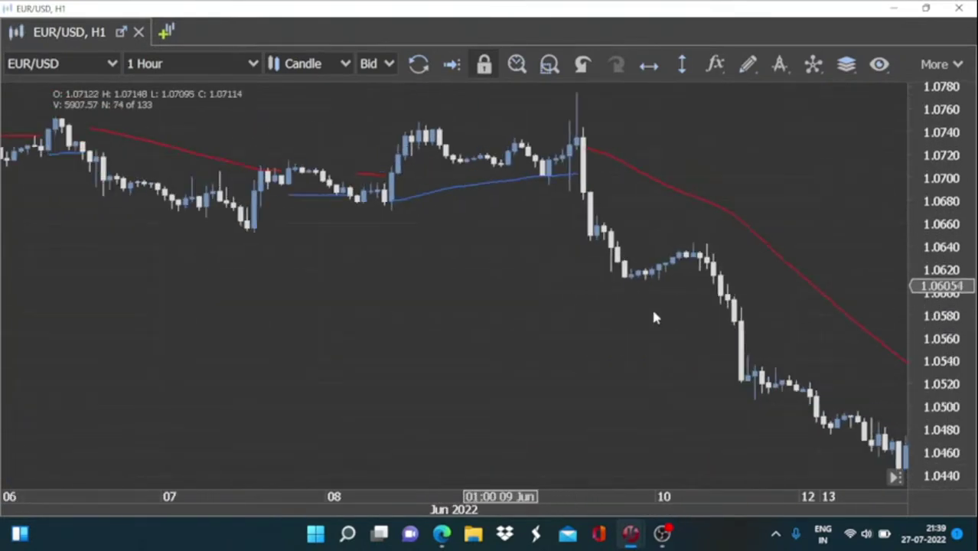
{"action": "left_click_drag", "start_coordinate": [705, 378], "coordinate": [149, 313]}
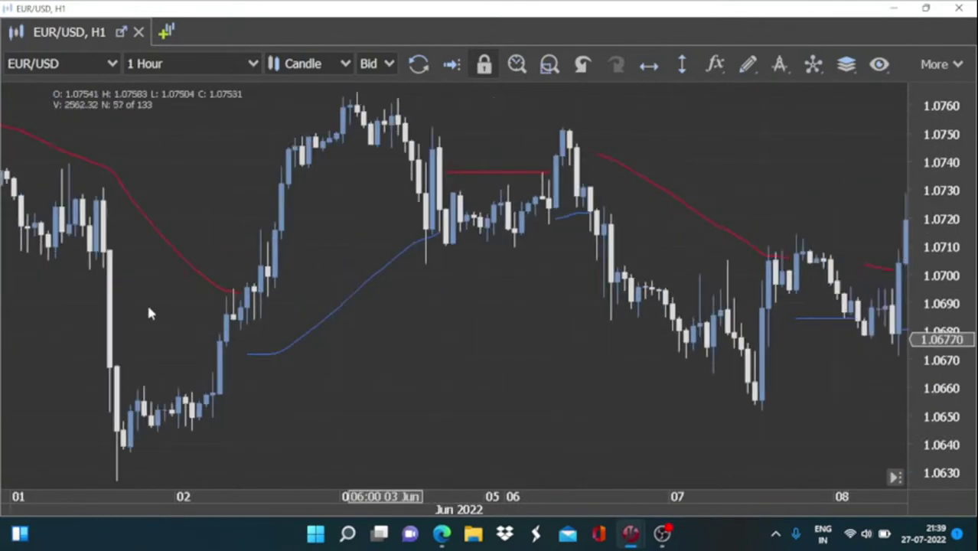
Step: Trace the 50-period band changes from early June 2022 forward to the high band on the 27 July candles
{"action": "scroll", "coordinate": [149, 310], "scroll_direction": "down", "scroll_amount": 2}
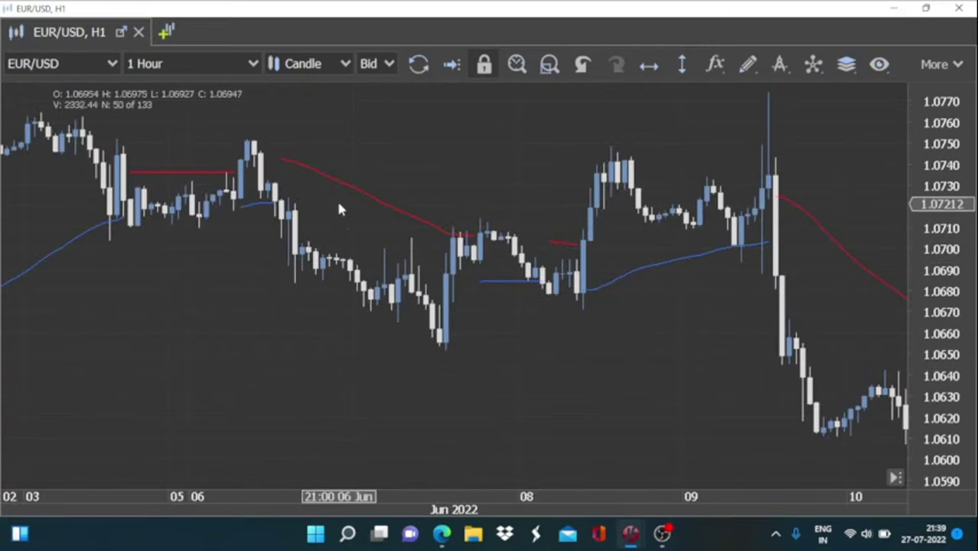
{"action": "mouse_move", "coordinate": [607, 284]}
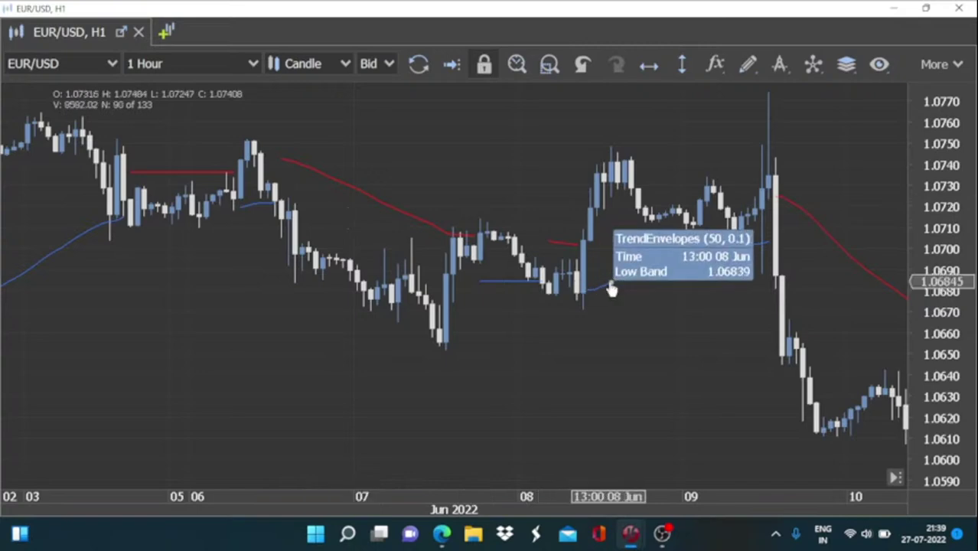
{"action": "left_click_drag", "start_coordinate": [612, 290], "coordinate": [105, 297]}
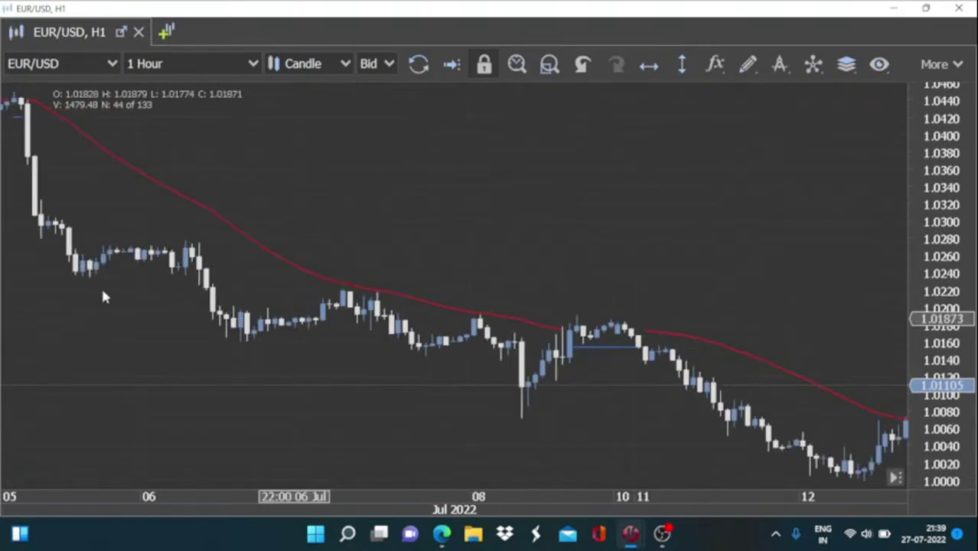
{"action": "left_click_drag", "start_coordinate": [579, 350], "coordinate": [522, 343]}
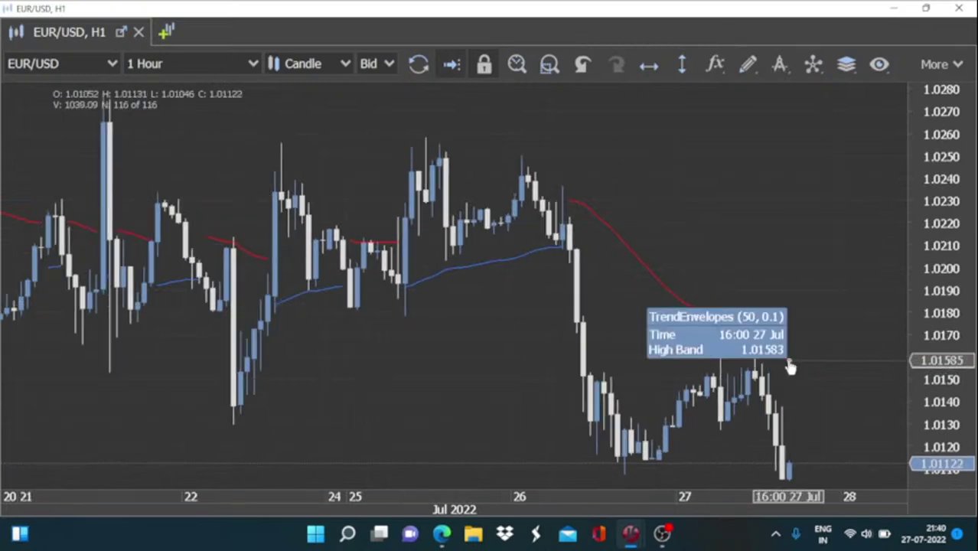
Step: Set the Trend Envelope indicator's deviation to 0.5 and apply the change to the chart
{"action": "right_click", "coordinate": [791, 359]}
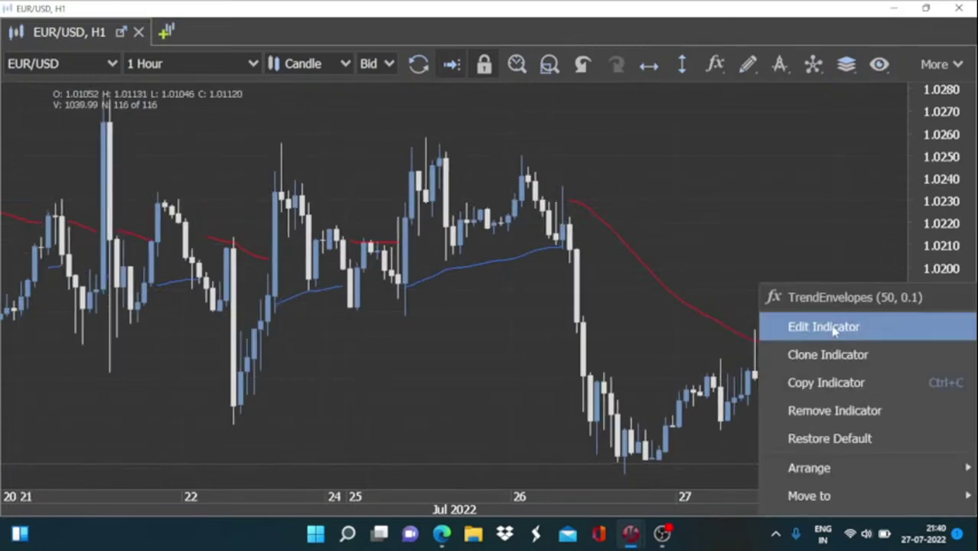
{"action": "left_click", "coordinate": [824, 326]}
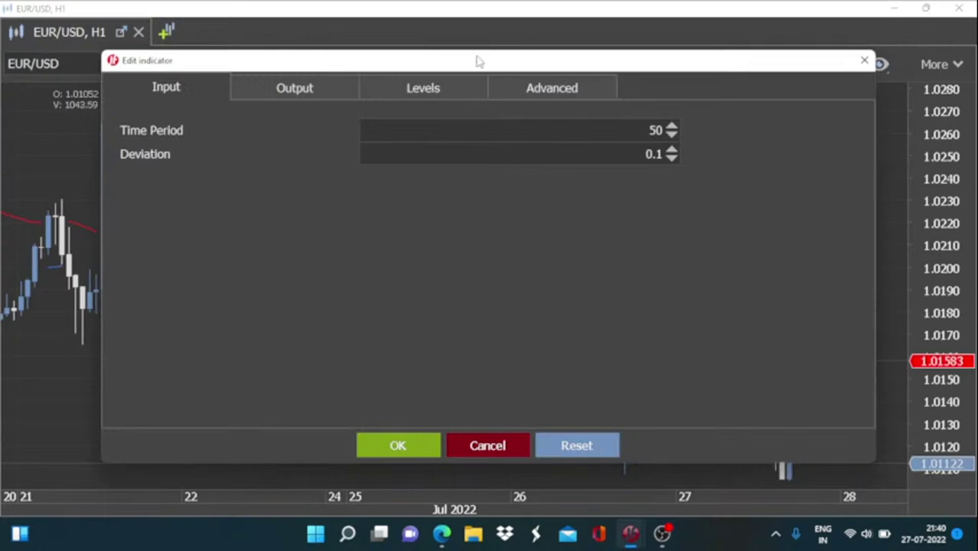
{"action": "left_click_drag", "start_coordinate": [477, 55], "coordinate": [520, 50]}
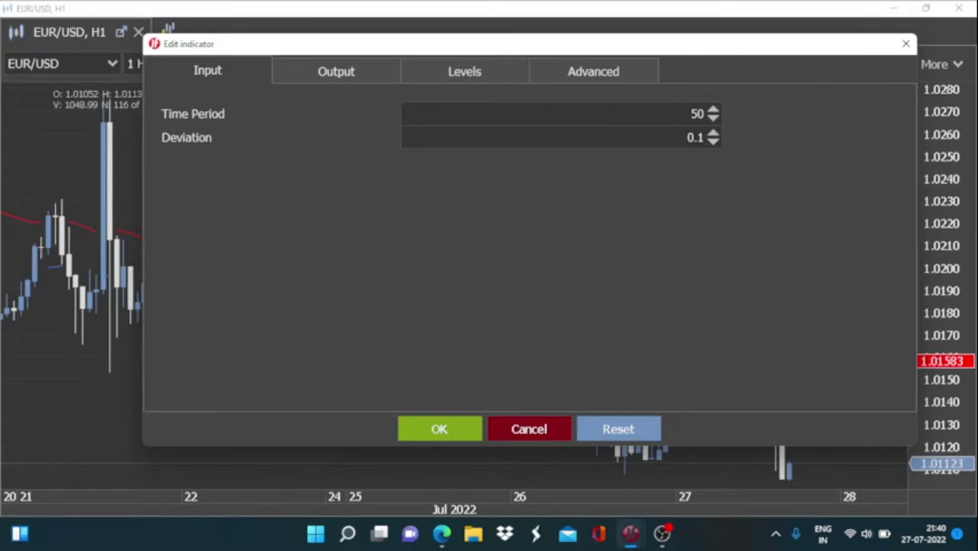
{"action": "left_click", "coordinate": [693, 138]}
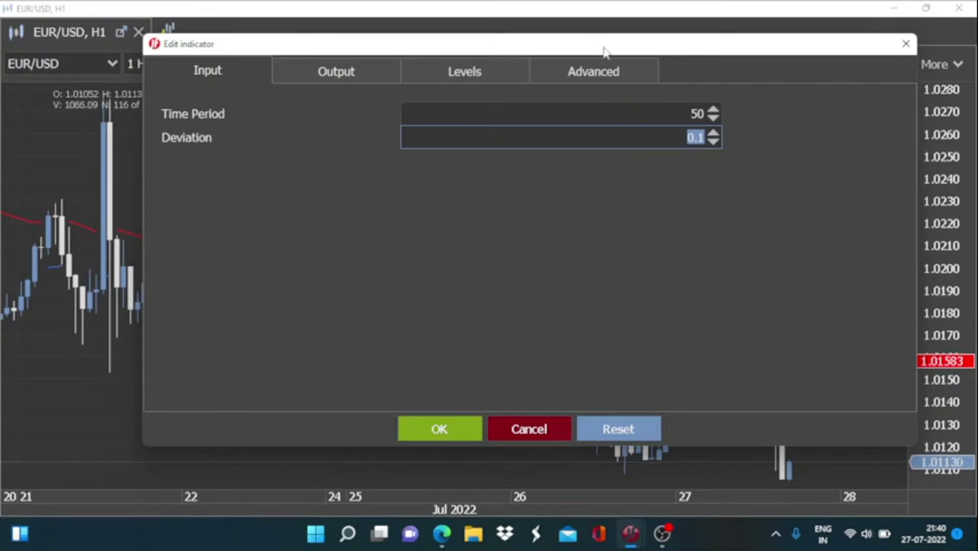
{"action": "left_click_drag", "start_coordinate": [604, 51], "coordinate": [625, 51]}
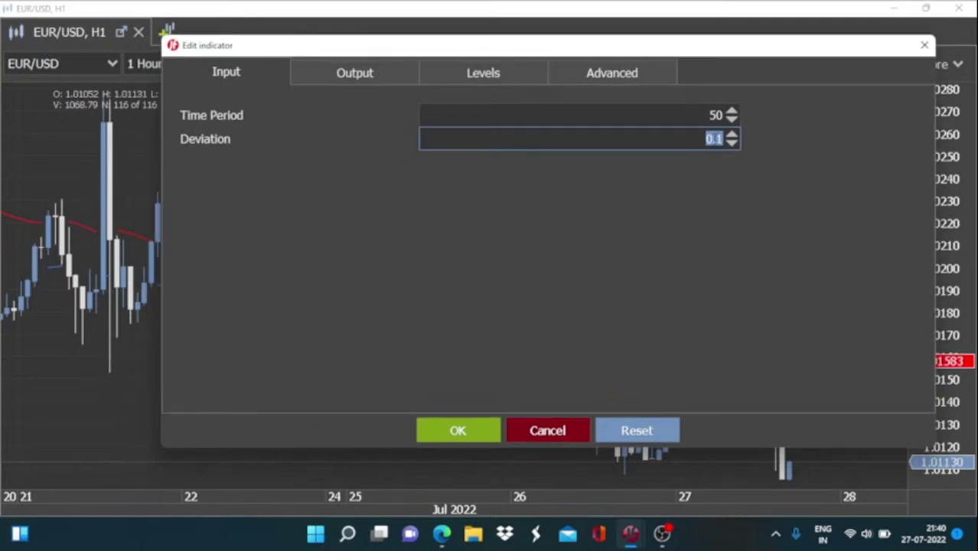
{"action": "key", "text": "shift+Right"}
{"action": "key", "text": "shift+Right"}
{"action": "key", "text": "shift+Right"}
{"action": "type", "text": "5"}
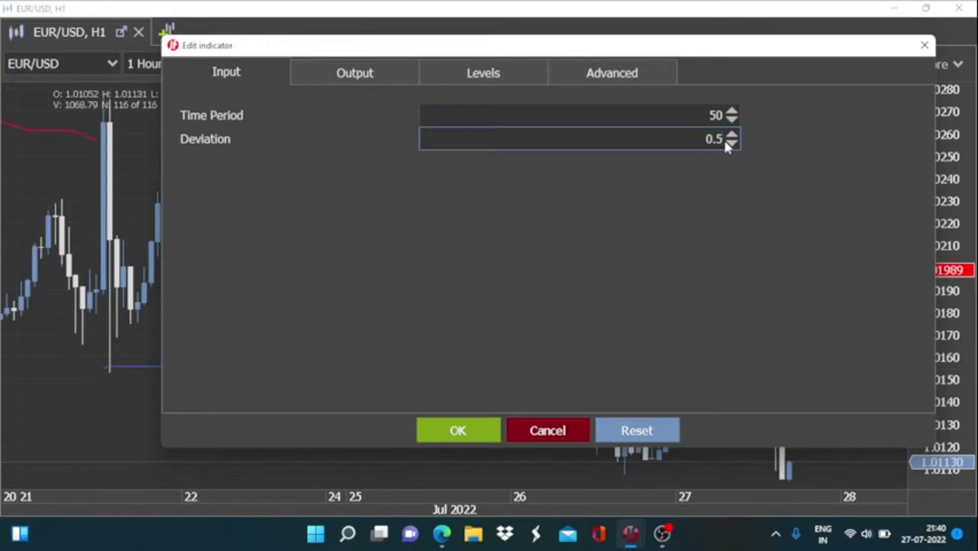
{"action": "left_click", "coordinate": [458, 432]}
Step: Study the 0.5-deviation Trend Envelope bands back to 20 June 2022 and forward again to the 27 July candles
{"action": "mouse_move", "coordinate": [171, 373]}
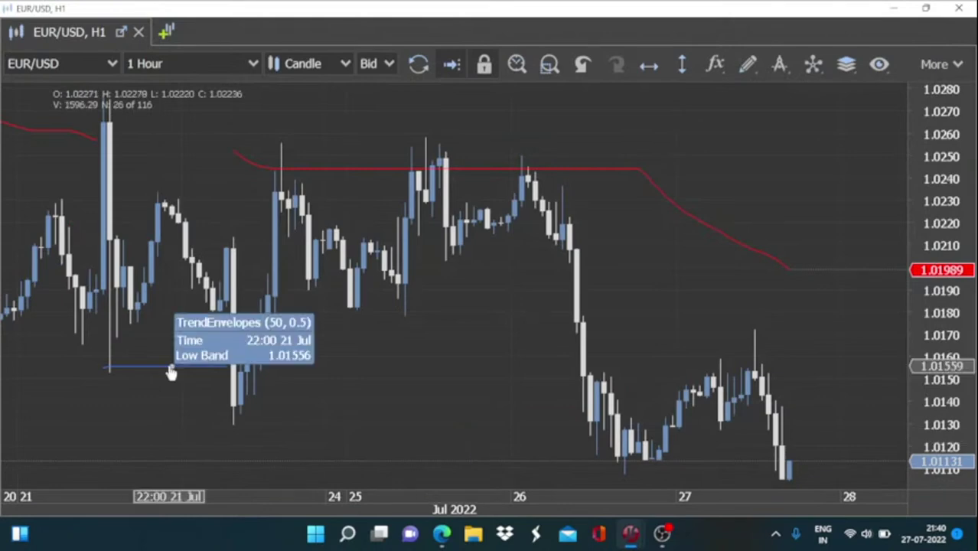
{"action": "left_click_drag", "start_coordinate": [170, 373], "coordinate": [552, 317]}
{"action": "mouse_move", "coordinate": [188, 285]}
{"action": "left_mouse_down"}
{"action": "mouse_move", "coordinate": [599, 297]}
{"action": "mouse_move", "coordinate": [656, 322]}
{"action": "left_mouse_up"}
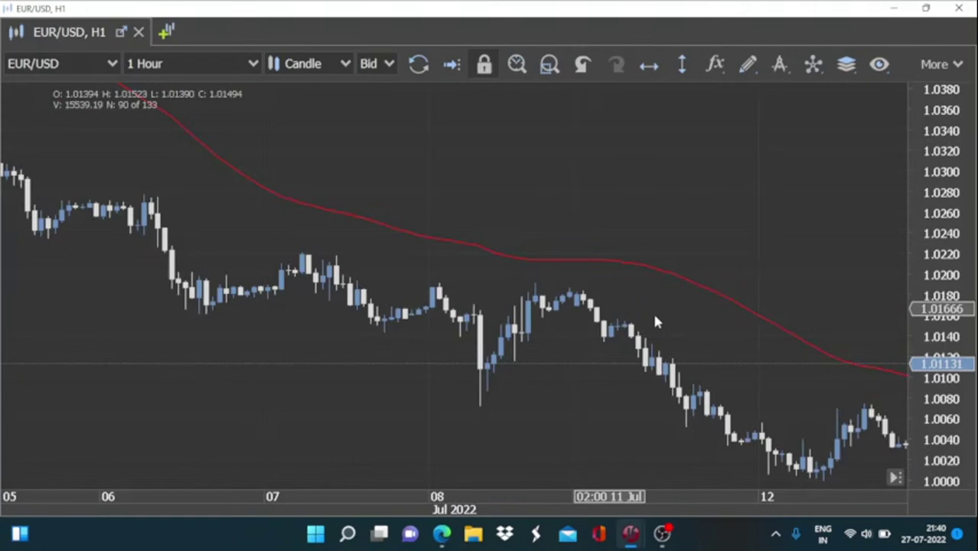
{"action": "scroll", "coordinate": [655, 322], "scroll_direction": "up", "scroll_amount": 10}
{"action": "left_click_drag", "start_coordinate": [284, 354], "coordinate": [609, 385]}
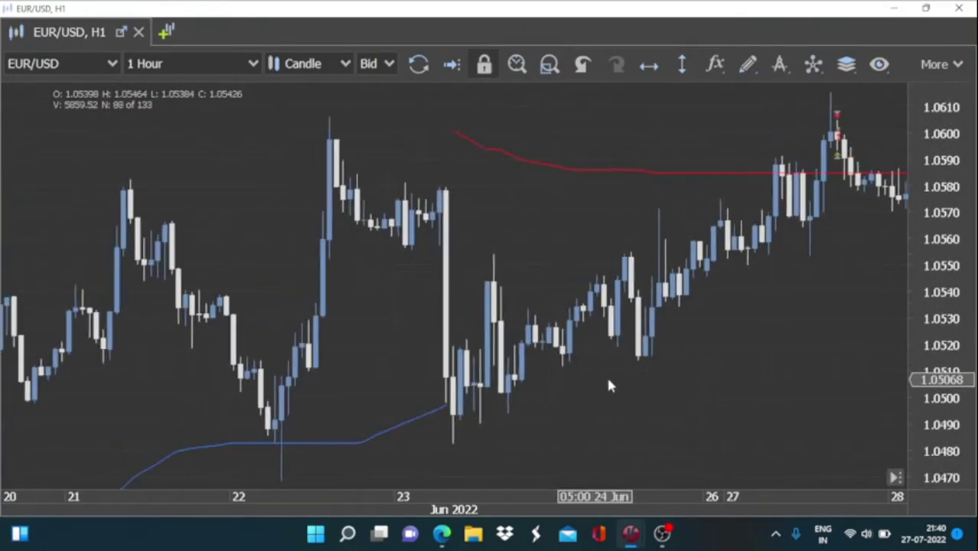
{"action": "scroll", "coordinate": [611, 385], "scroll_direction": "up", "scroll_amount": 1}
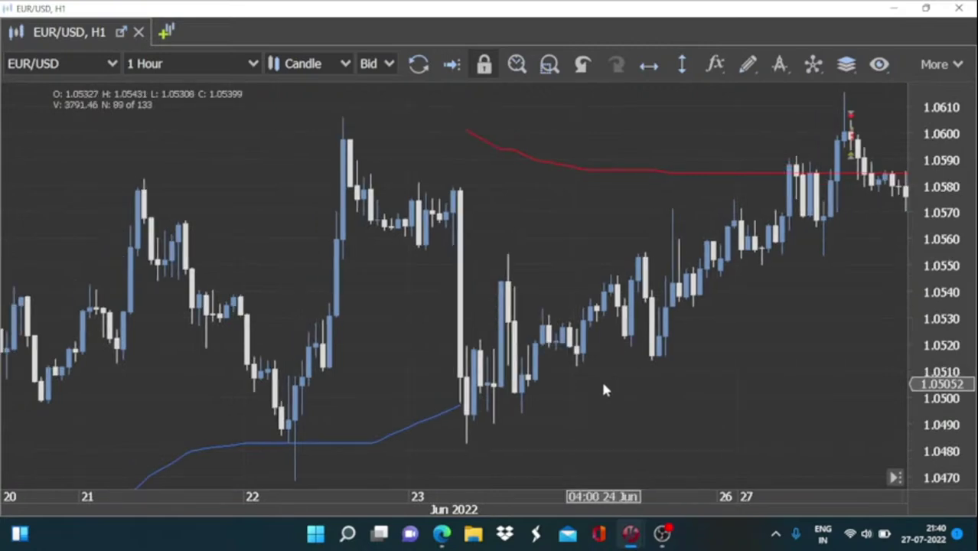
{"action": "left_click_drag", "start_coordinate": [604, 391], "coordinate": [397, 316]}
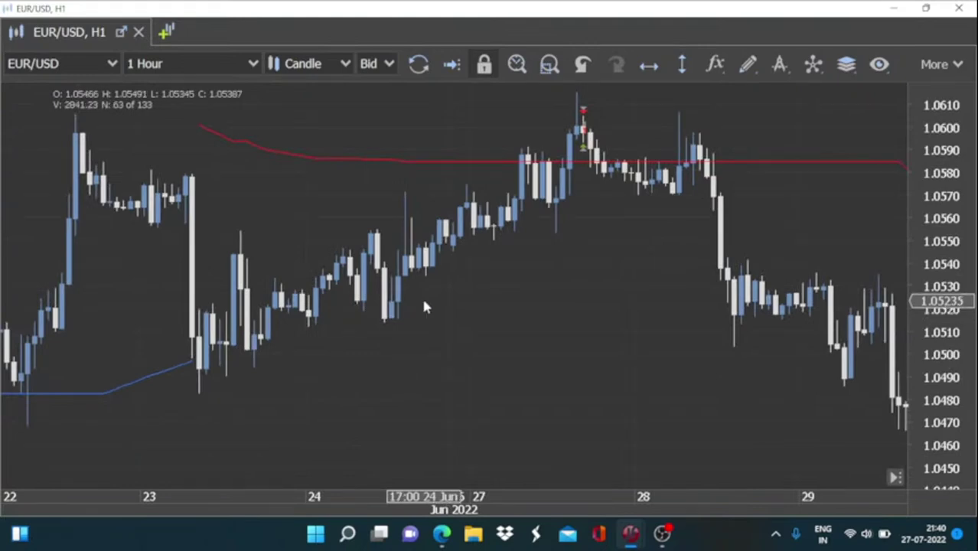
{"action": "left_click_drag", "start_coordinate": [425, 306], "coordinate": [383, 306]}
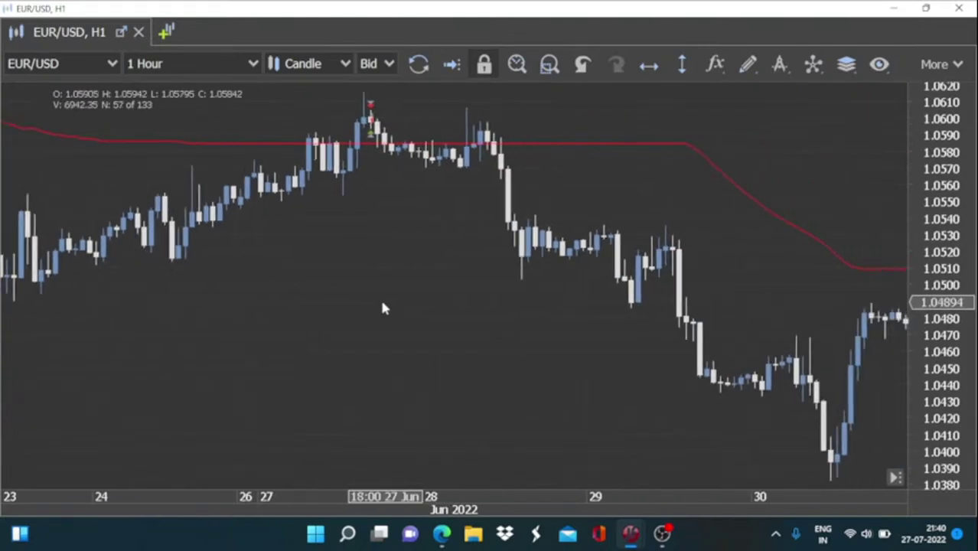
{"action": "scroll", "coordinate": [386, 308], "scroll_direction": "down", "scroll_amount": 10}
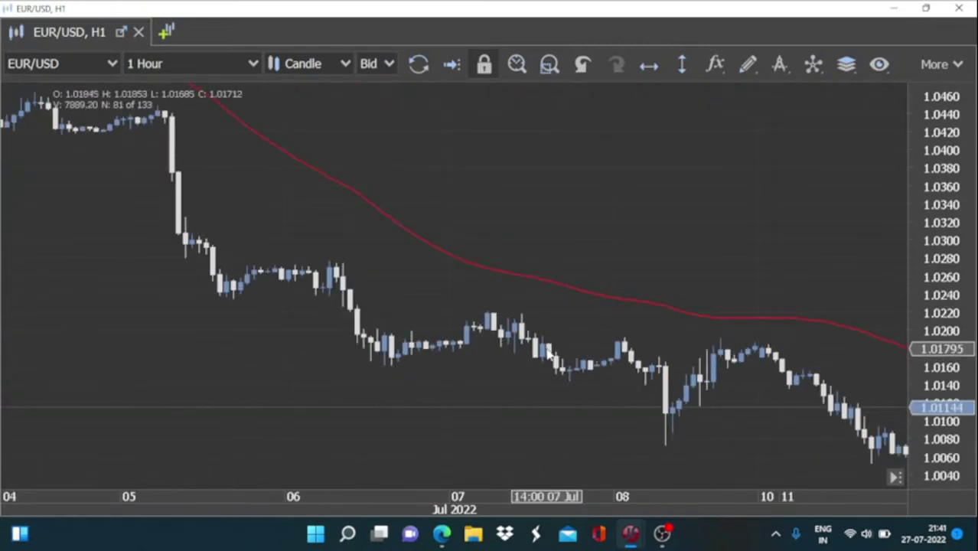
{"action": "scroll", "coordinate": [488, 360], "scroll_direction": "down", "scroll_amount": 10}
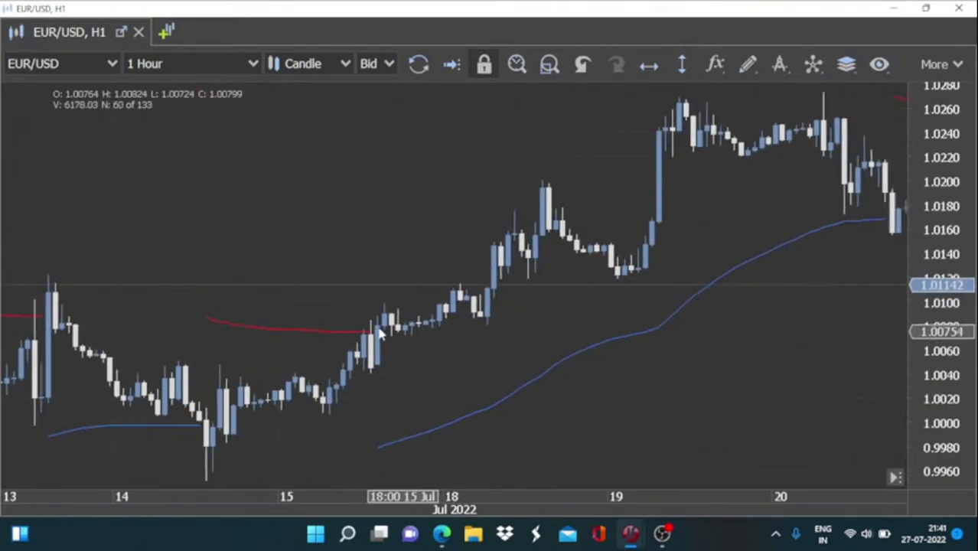
{"action": "scroll", "coordinate": [379, 333], "scroll_direction": "down", "scroll_amount": 10}
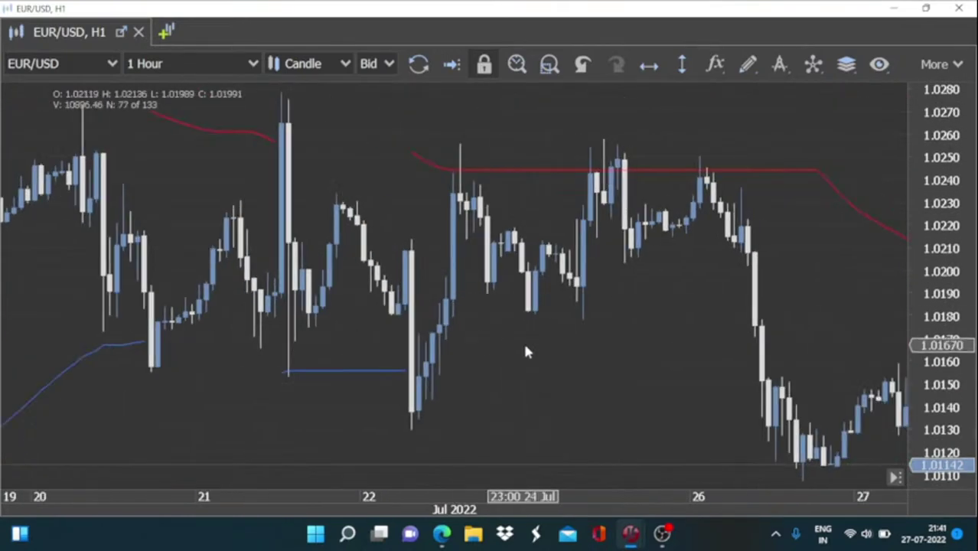
{"action": "left_click_drag", "start_coordinate": [525, 352], "coordinate": [349, 343]}
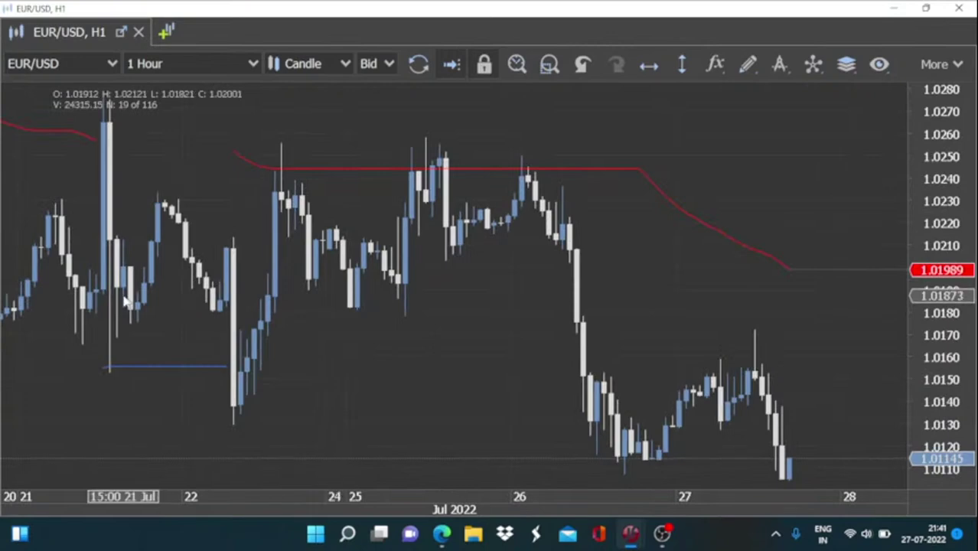
Step: Examine the 0.5-deviation band changes around 21 and 22 July, then follow the older trends back to late May 2022
{"action": "left_click_drag", "start_coordinate": [124, 301], "coordinate": [430, 271]}
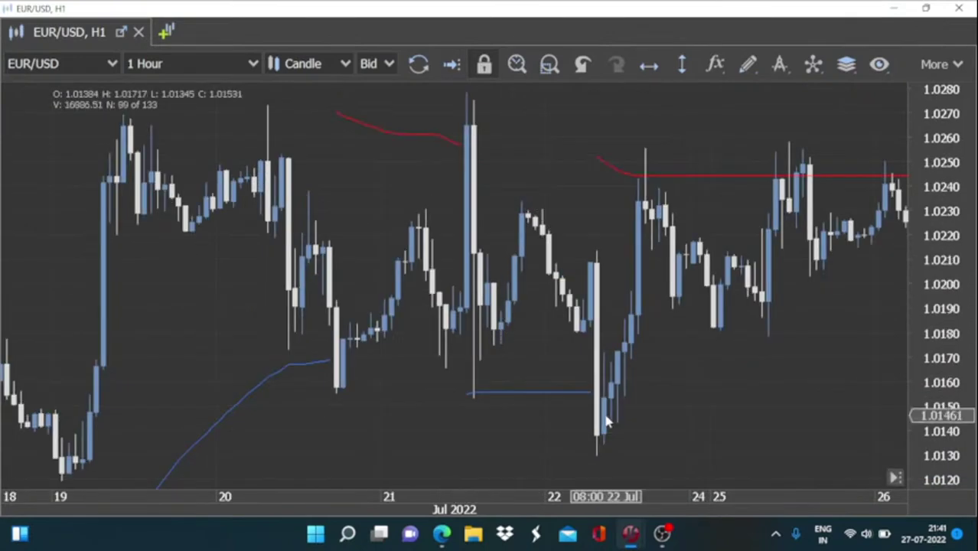
{"action": "mouse_move", "coordinate": [588, 395]}
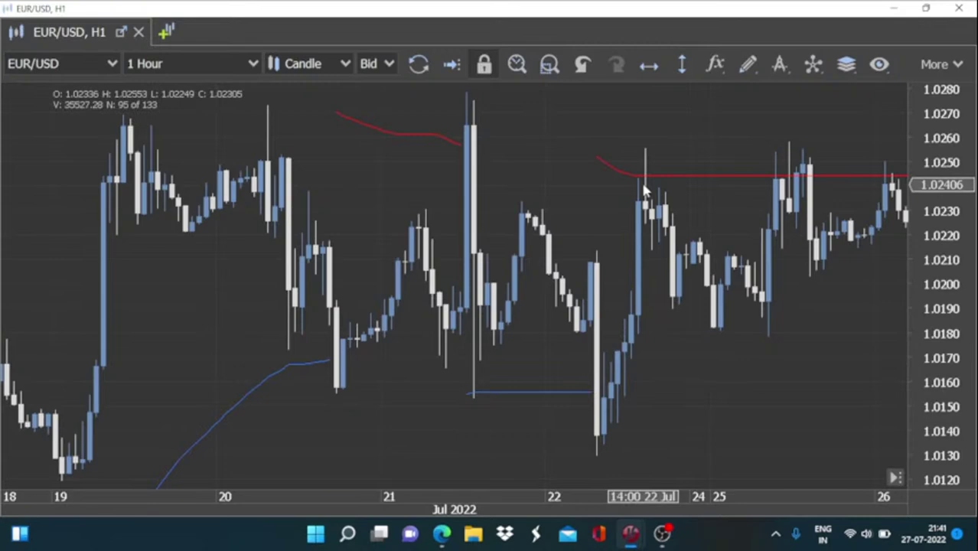
{"action": "left_click_drag", "start_coordinate": [799, 245], "coordinate": [684, 306]}
{"action": "scroll", "coordinate": [343, 280], "scroll_direction": "up", "scroll_amount": 5}
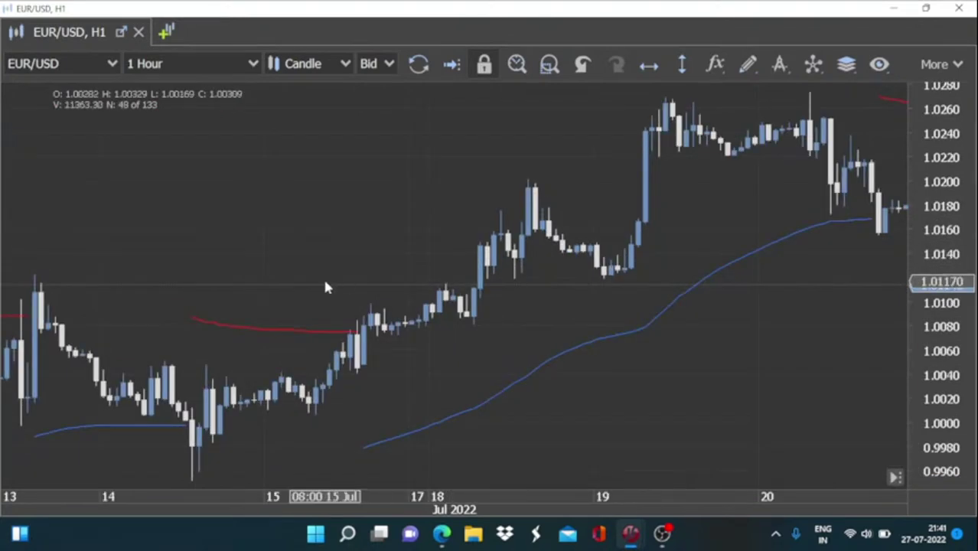
{"action": "scroll", "coordinate": [325, 287], "scroll_direction": "up", "scroll_amount": 10}
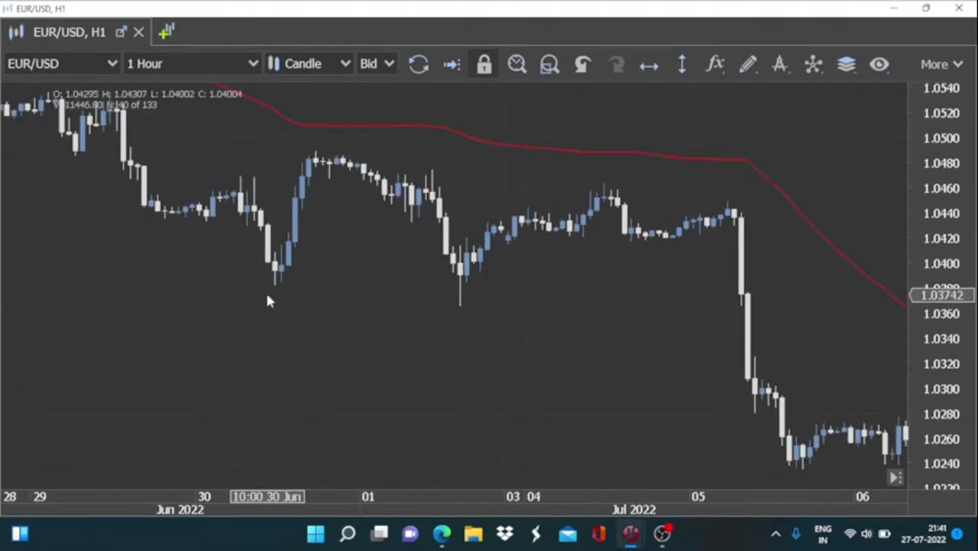
{"action": "scroll", "coordinate": [269, 301], "scroll_direction": "up", "scroll_amount": 10}
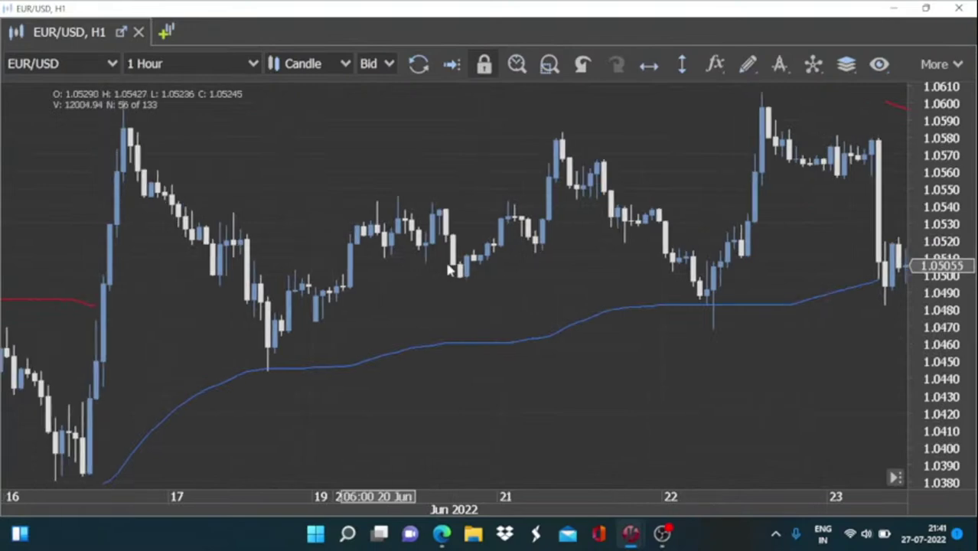
{"action": "scroll", "coordinate": [314, 273], "scroll_direction": "up", "scroll_amount": 5}
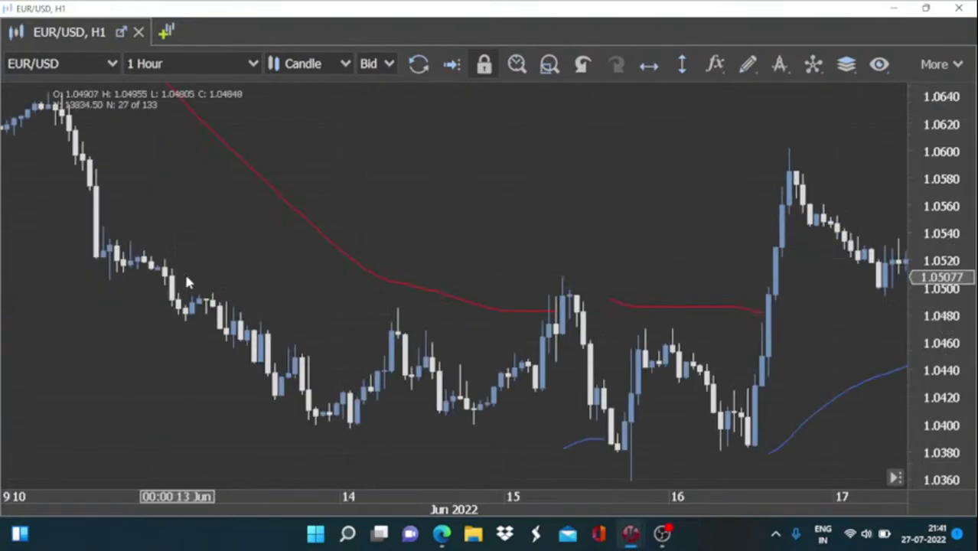
{"action": "left_click_drag", "start_coordinate": [306, 276], "coordinate": [431, 281]}
{"action": "scroll", "coordinate": [431, 282], "scroll_direction": "up", "scroll_amount": 4}
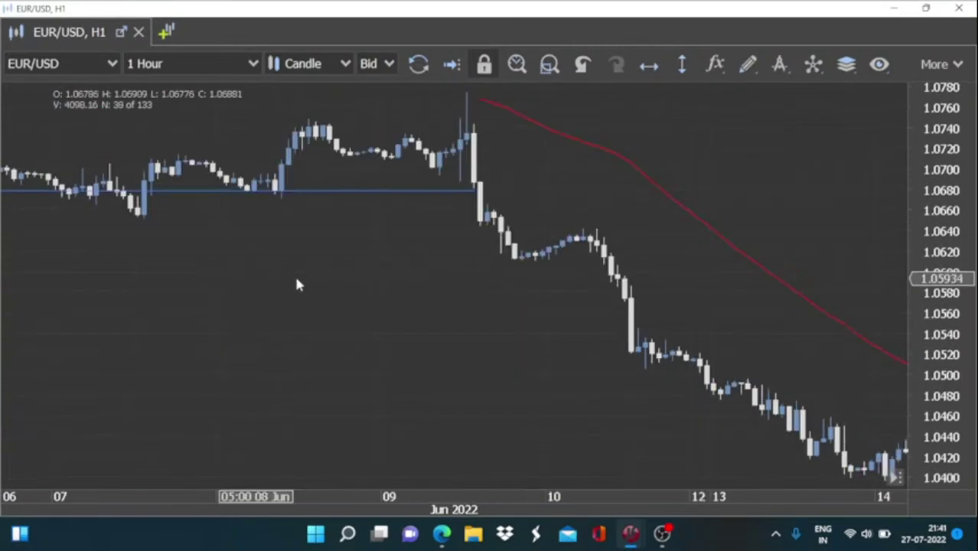
{"action": "scroll", "coordinate": [306, 282], "scroll_direction": "up", "scroll_amount": 10}
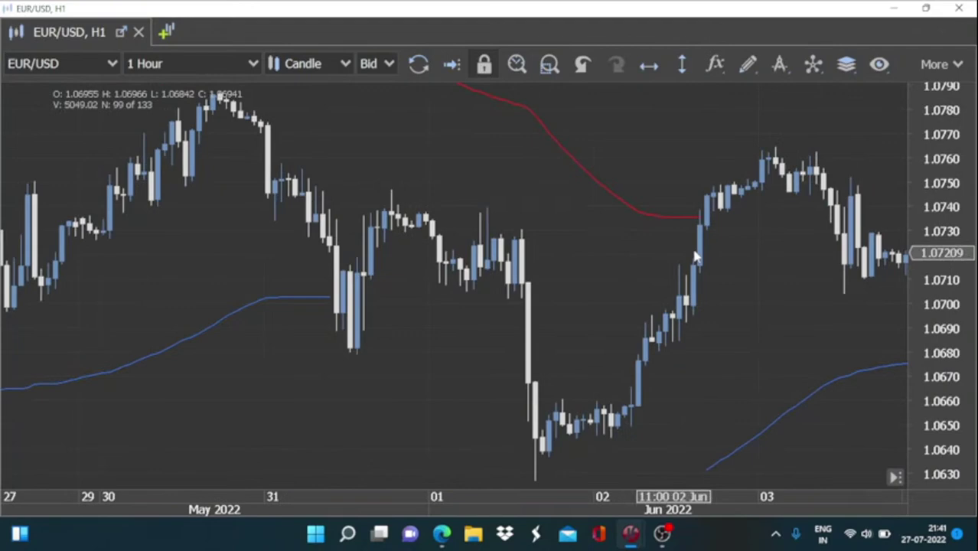
Step: Trace the 0.5-deviation bands forward from early June 2022 to the low band on the 21 July candles
{"action": "scroll", "coordinate": [391, 288], "scroll_direction": "down", "scroll_amount": 12}
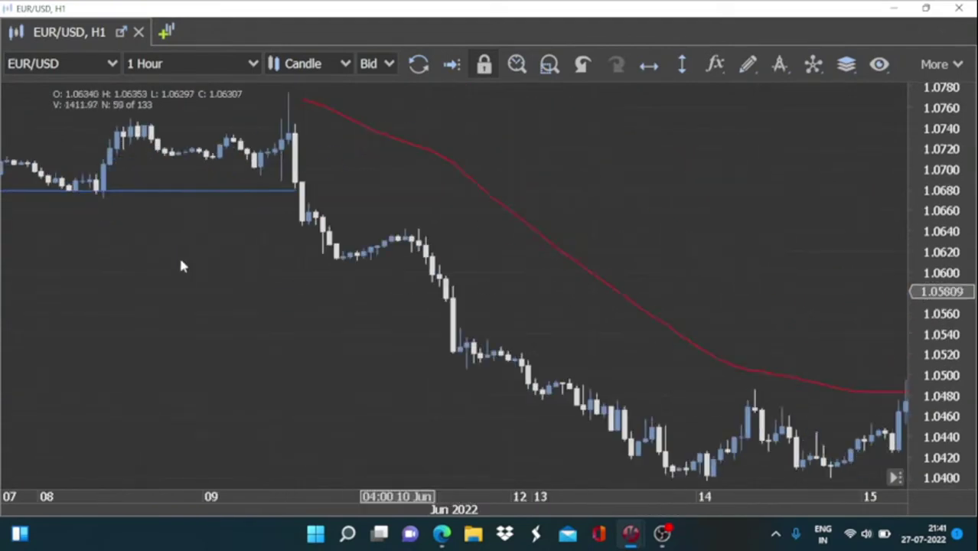
{"action": "scroll", "coordinate": [490, 322], "scroll_direction": "down", "scroll_amount": 6}
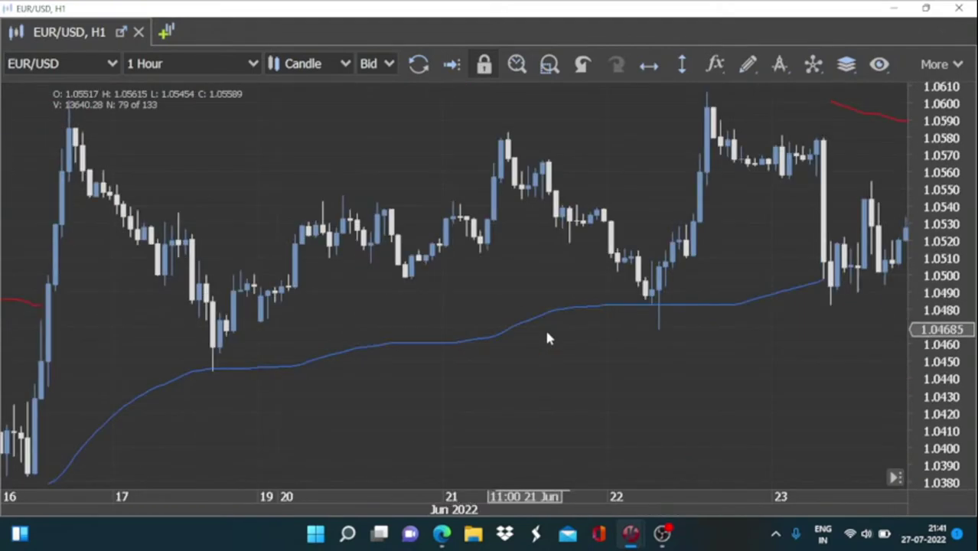
{"action": "scroll", "coordinate": [547, 338], "scroll_direction": "down", "scroll_amount": 15}
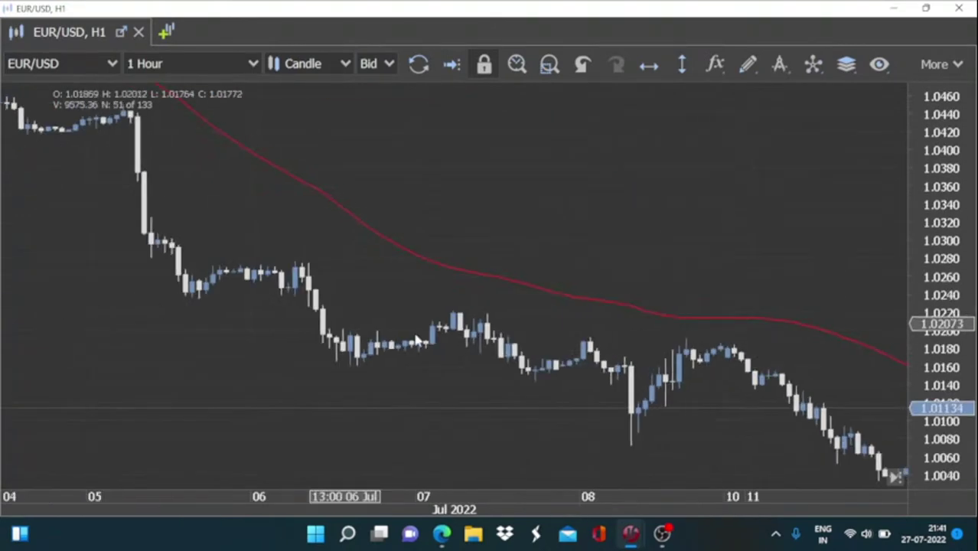
{"action": "scroll", "coordinate": [672, 354], "scroll_direction": "down", "scroll_amount": 15}
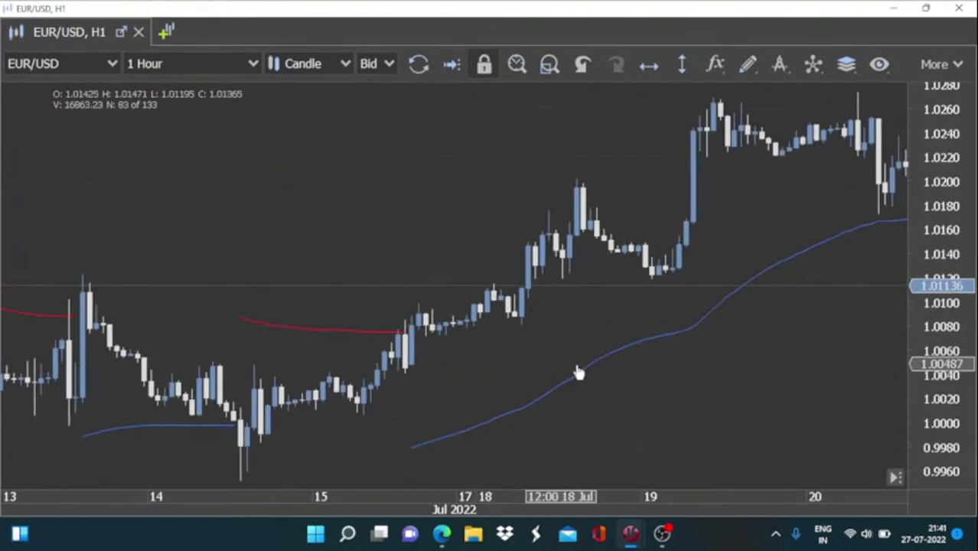
{"action": "scroll", "coordinate": [544, 356], "scroll_direction": "down", "scroll_amount": 4}
{"action": "scroll", "coordinate": [173, 392], "scroll_direction": "down", "scroll_amount": 6}
Step: Set the Trend Envelope indicator's deviation to 0.2 and apply the change to the chart
{"action": "right_click", "coordinate": [509, 395]}
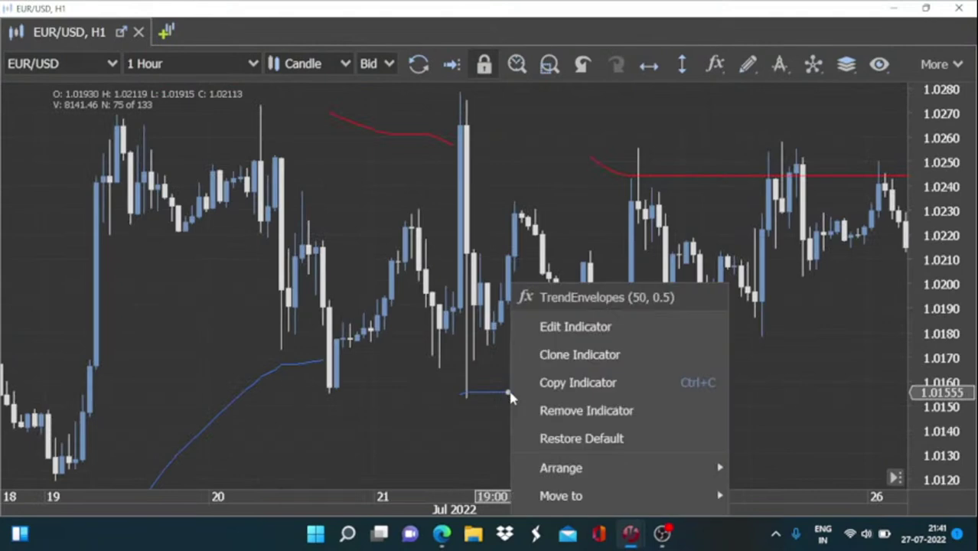
{"action": "left_click", "coordinate": [591, 327]}
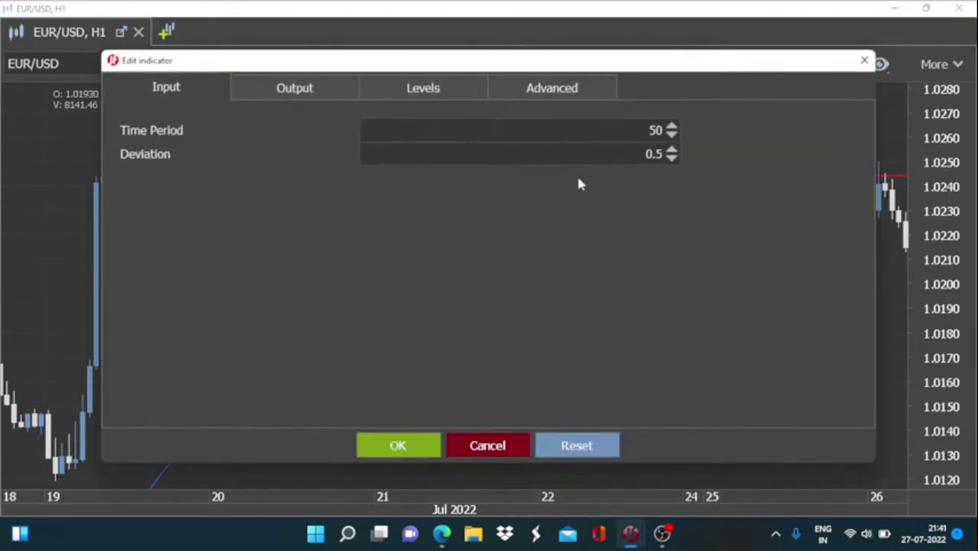
{"action": "left_click_drag", "start_coordinate": [653, 154], "coordinate": [674, 162]}
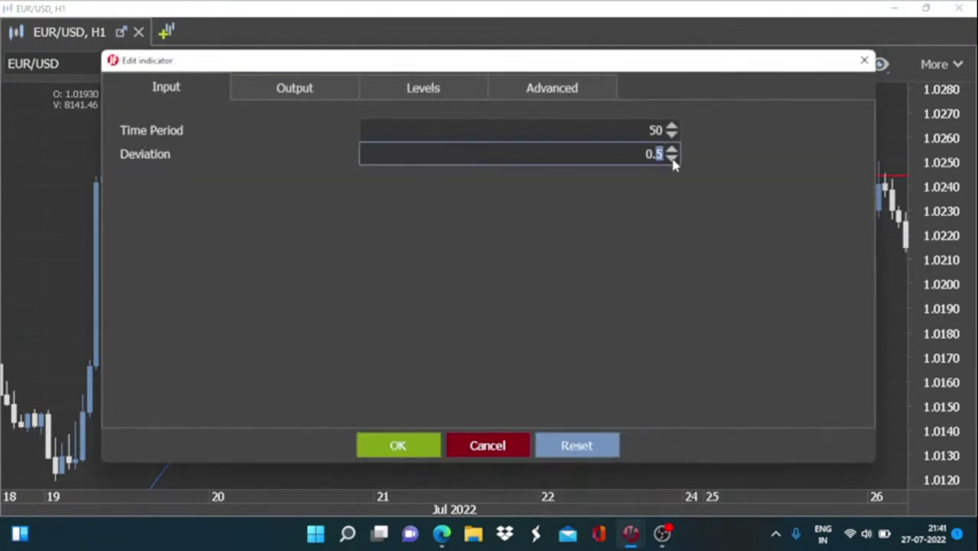
{"action": "type", "text": "2"}
{"action": "left_click", "coordinate": [391, 444]}
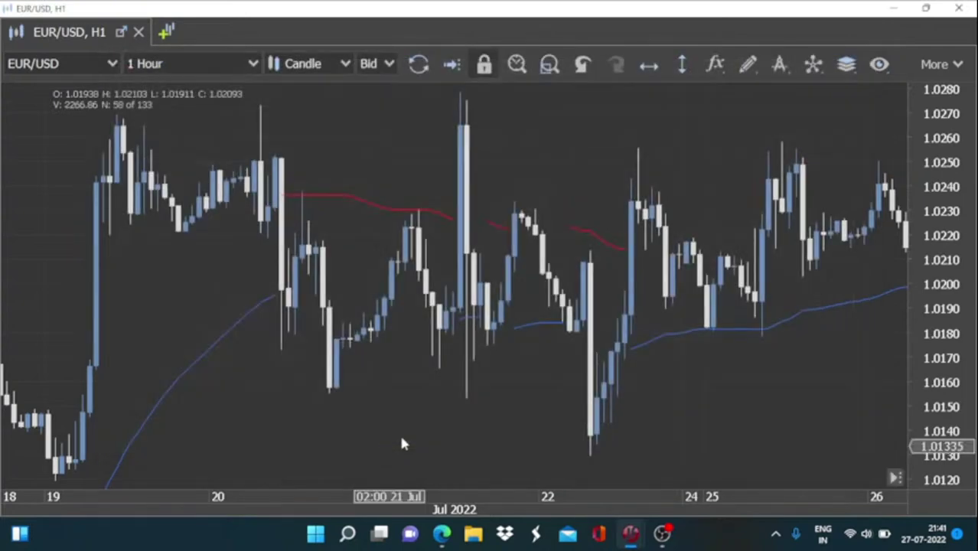
Step: Set the Trend Envelope indicator's time period to 14 and deviation to 0.1, and apply both to the chart
{"action": "left_click_drag", "start_coordinate": [485, 397], "coordinate": [404, 387]}
{"action": "mouse_move", "coordinate": [655, 291]}
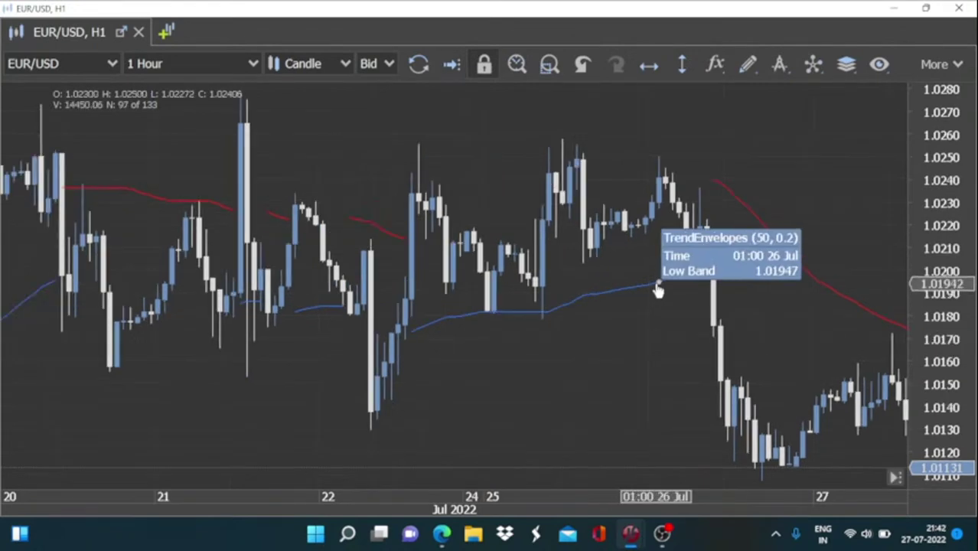
{"action": "right_click", "coordinate": [657, 286]}
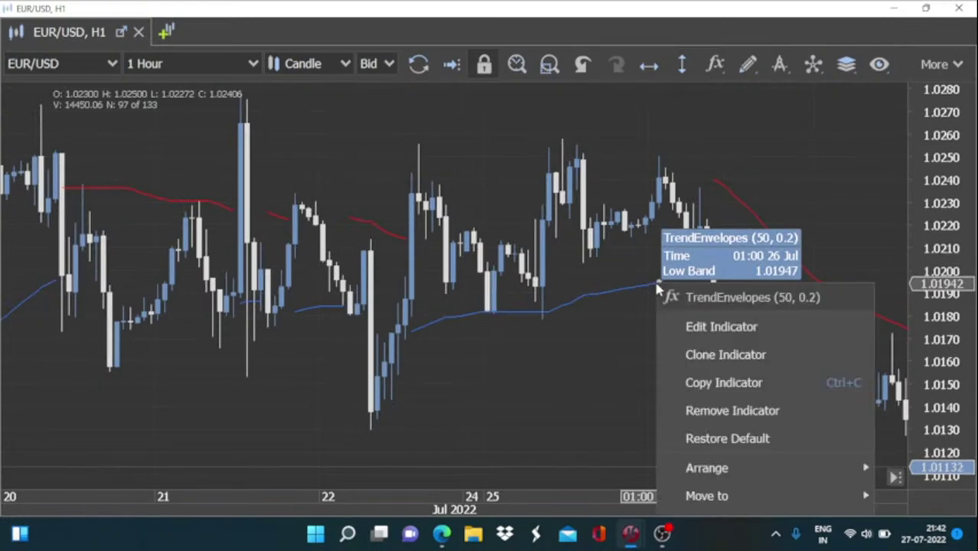
{"action": "left_click", "coordinate": [720, 326]}
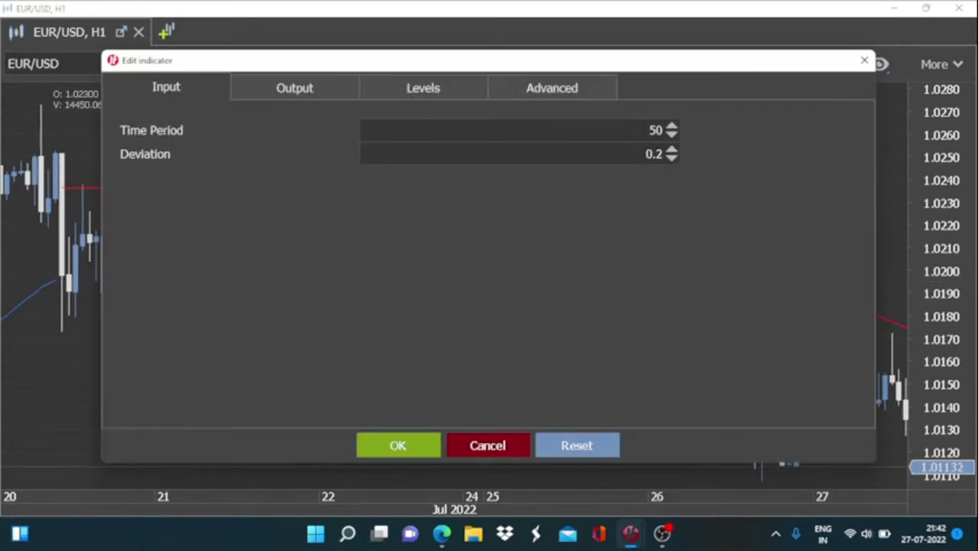
{"action": "double_click", "coordinate": [658, 154]}
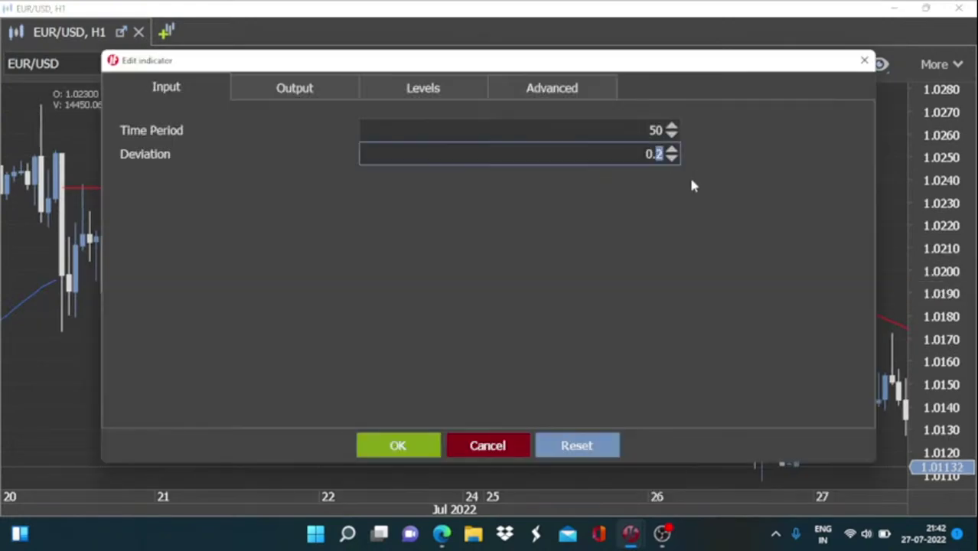
{"action": "type", "text": "1"}
{"action": "key", "text": "shift+Tab"}
{"action": "type", "text": "1"}
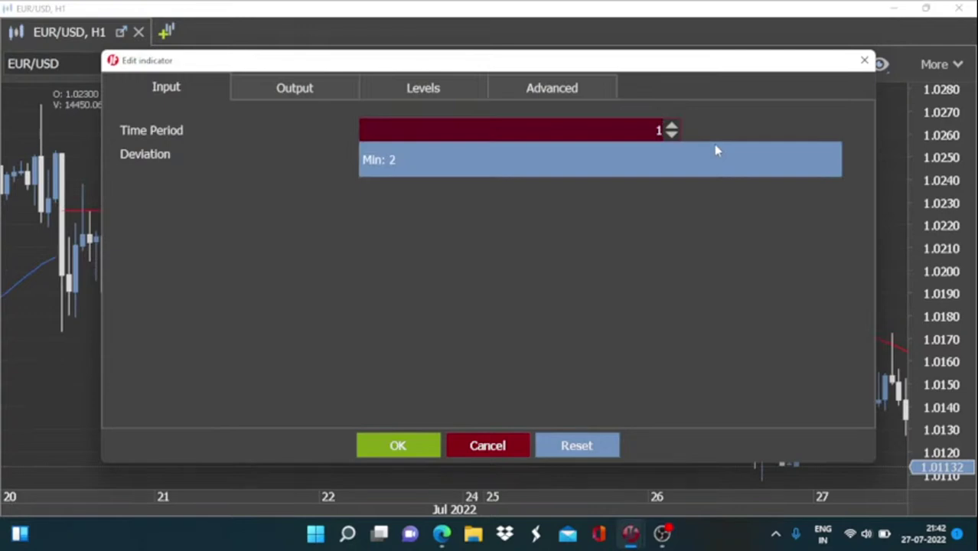
{"action": "type", "text": "4"}
{"action": "left_click", "coordinate": [404, 447]}
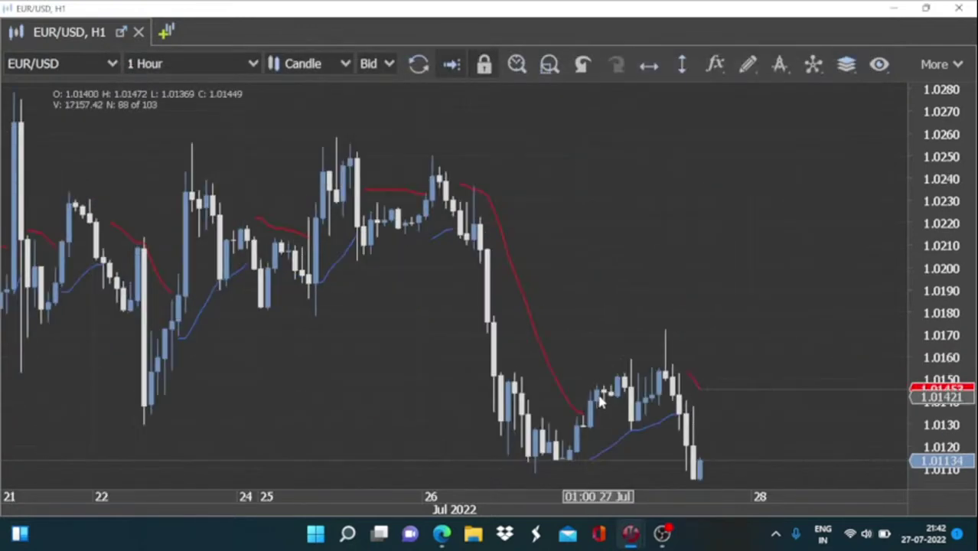
Step: Reopen the Trend Envelope settings and give the Low Band a custom bright yellow trend-up colour
{"action": "right_click", "coordinate": [602, 404]}
{"action": "left_click", "coordinate": [618, 328]}
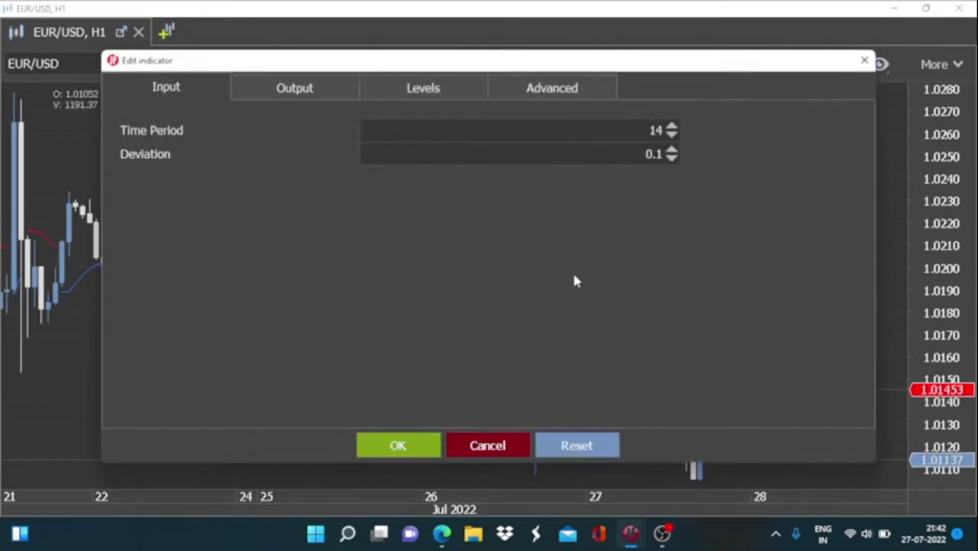
{"action": "left_click", "coordinate": [310, 90]}
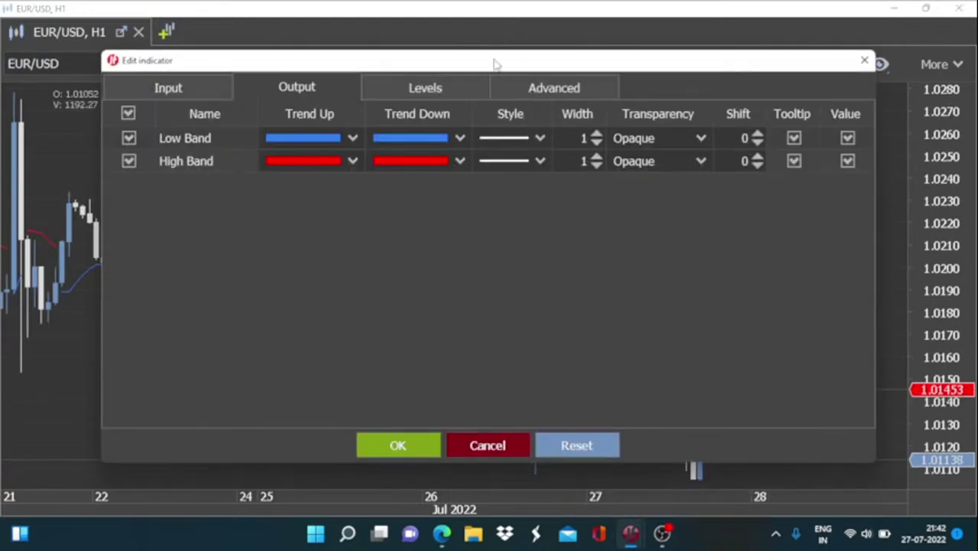
{"action": "left_click_drag", "start_coordinate": [494, 64], "coordinate": [512, 61]}
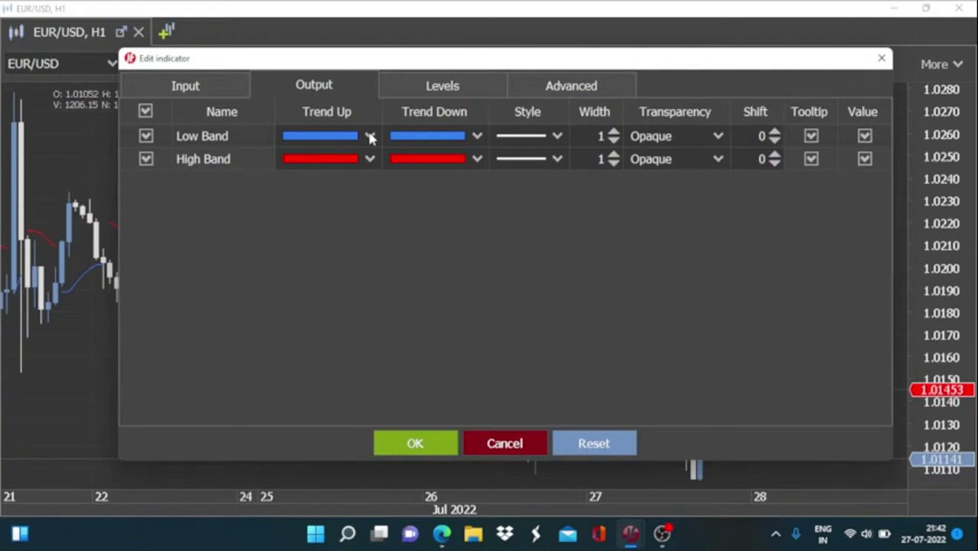
{"action": "left_click", "coordinate": [371, 137]}
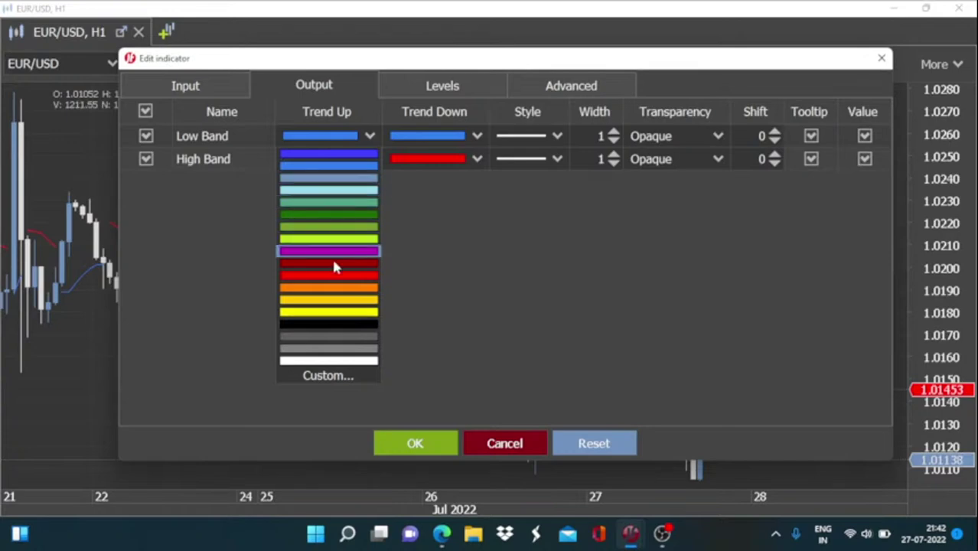
{"action": "left_click", "coordinate": [326, 375]}
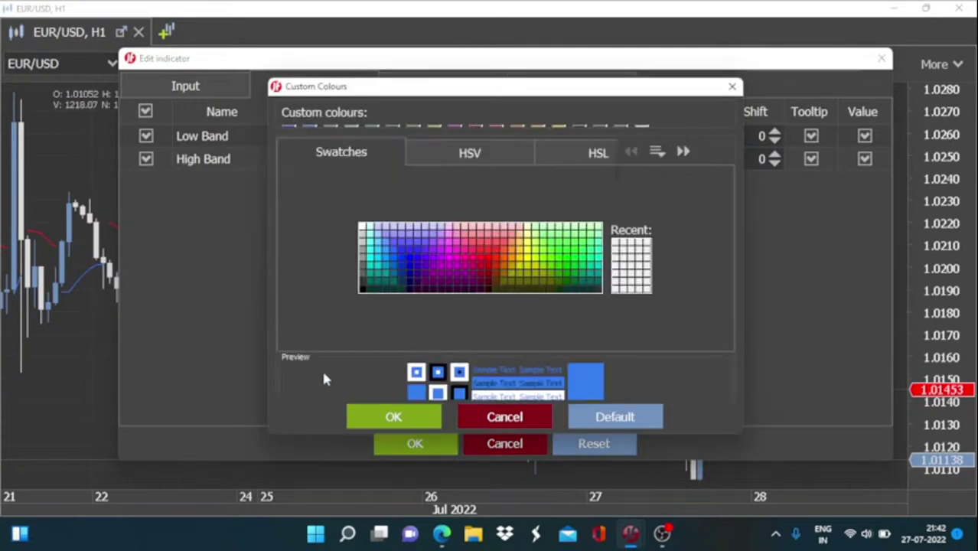
{"action": "left_click", "coordinate": [520, 265]}
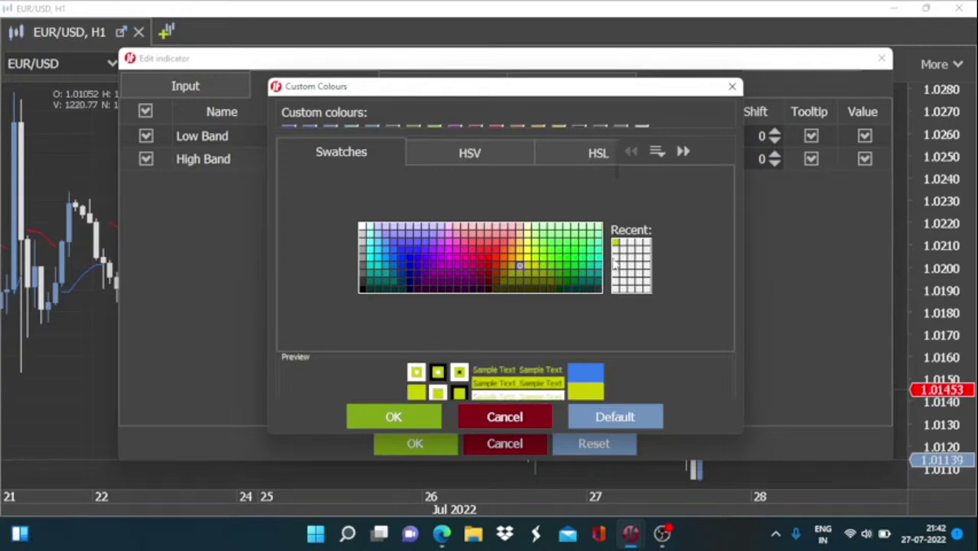
{"action": "left_click", "coordinate": [616, 250]}
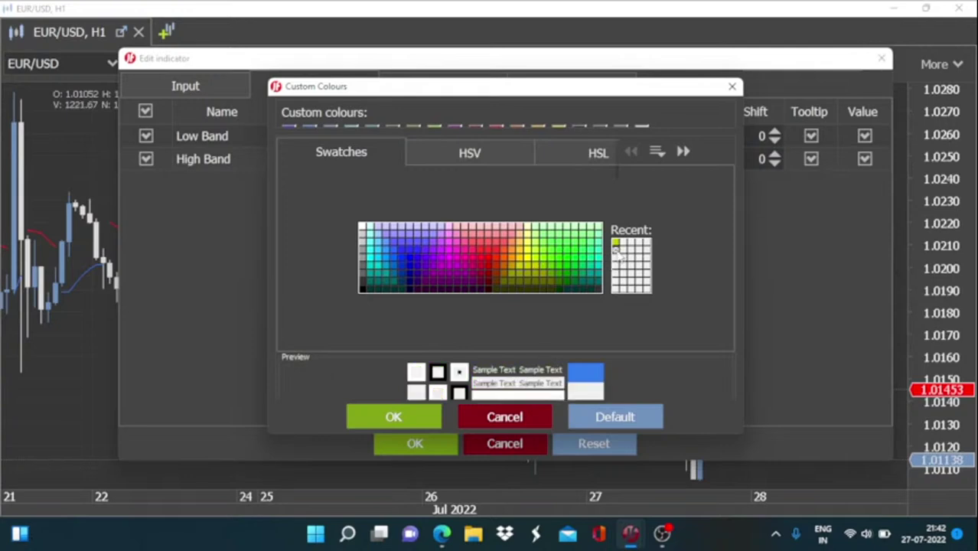
{"action": "left_click", "coordinate": [526, 261]}
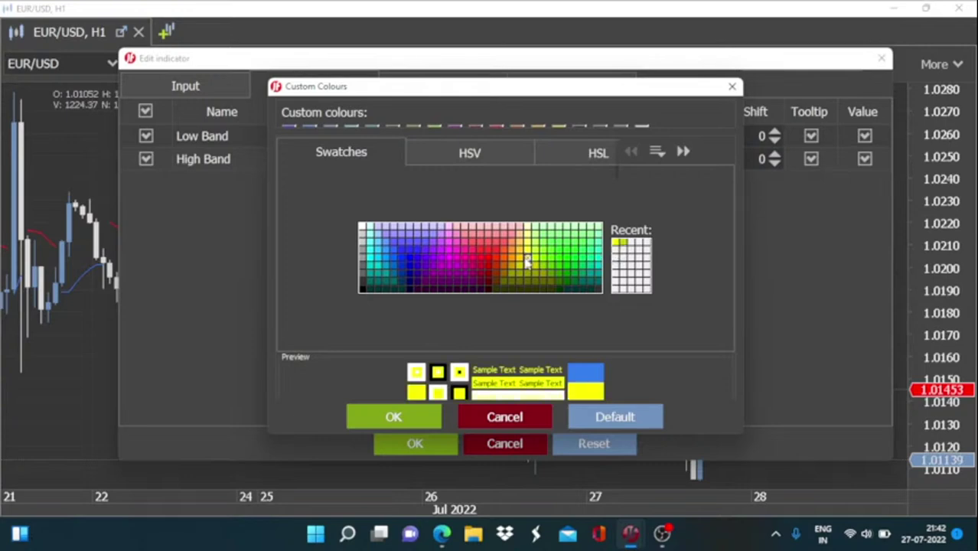
{"action": "left_click", "coordinate": [393, 417]}
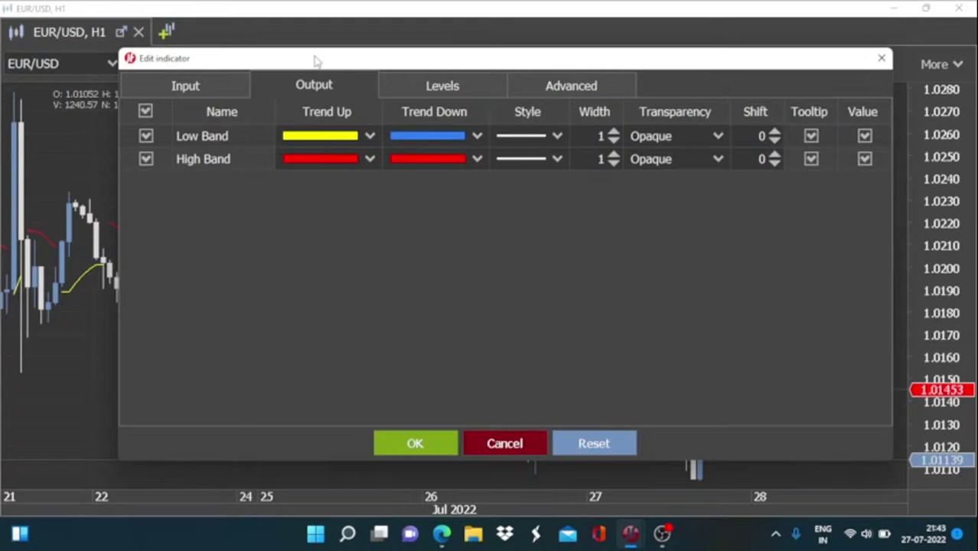
Step: Set the Low Band's trend-down colour to yellow, keeping the chart in view beside the settings dialog
{"action": "left_click_drag", "start_coordinate": [313, 61], "coordinate": [508, 52]}
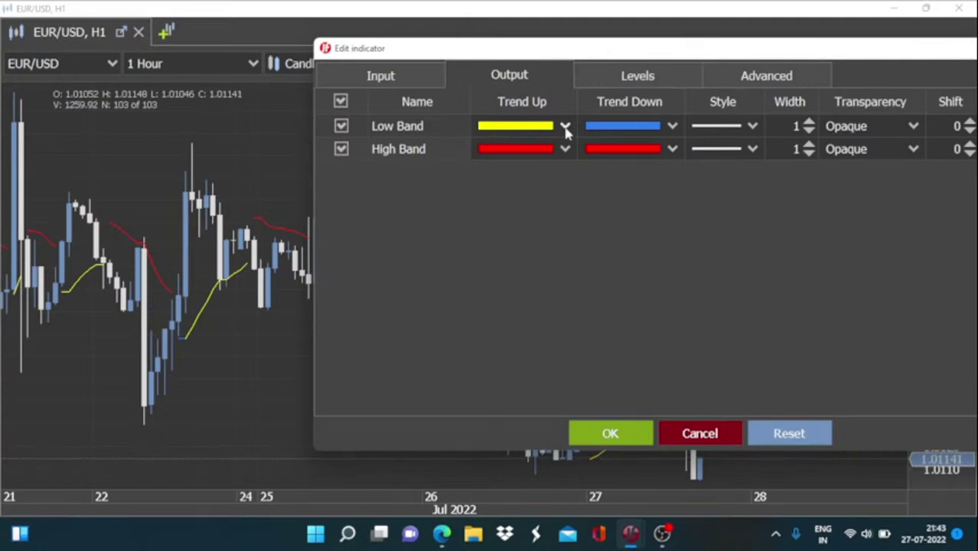
{"action": "left_click", "coordinate": [672, 126]}
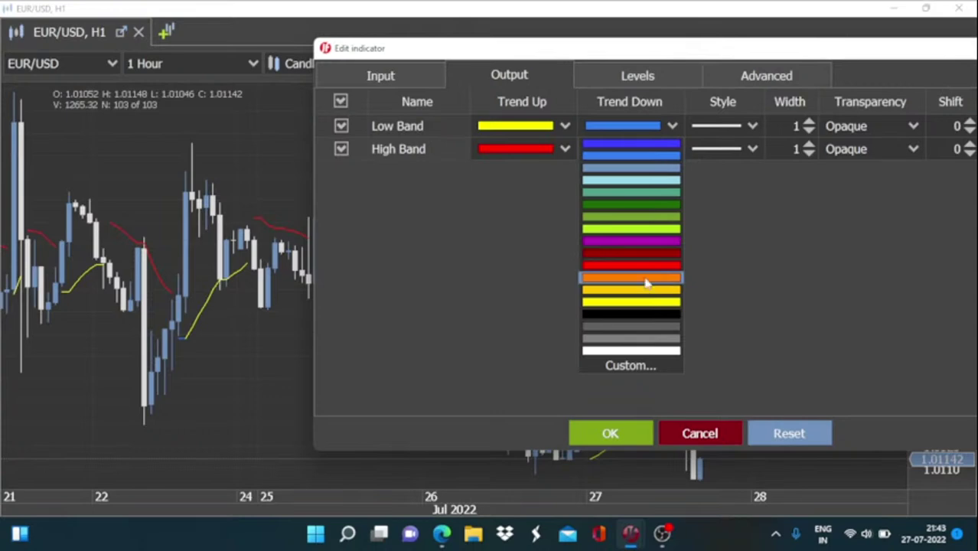
{"action": "left_click", "coordinate": [644, 302]}
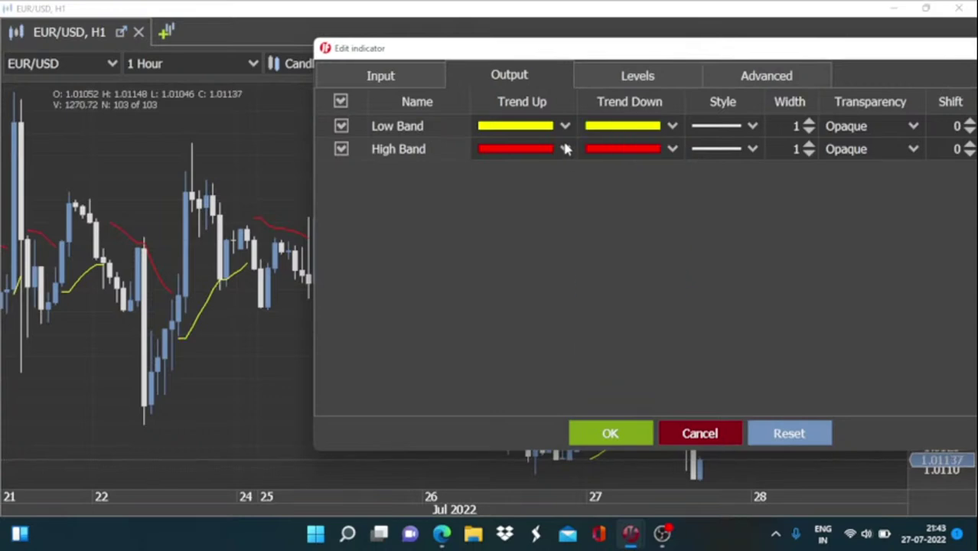
Step: Set both the trend-up and trend-down colours of the High Band to light blue
{"action": "left_click", "coordinate": [567, 149]}
{"action": "left_click", "coordinate": [542, 206]}
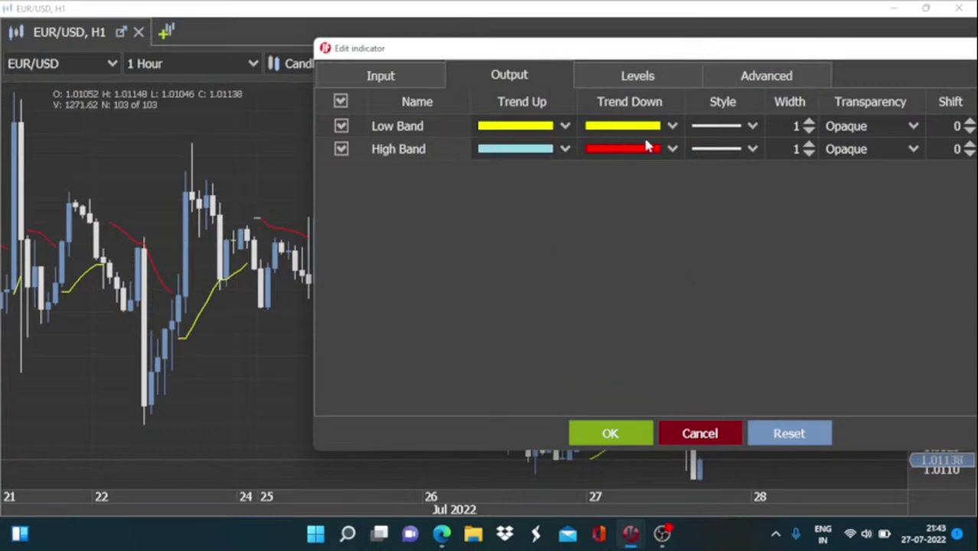
{"action": "left_click", "coordinate": [671, 149]}
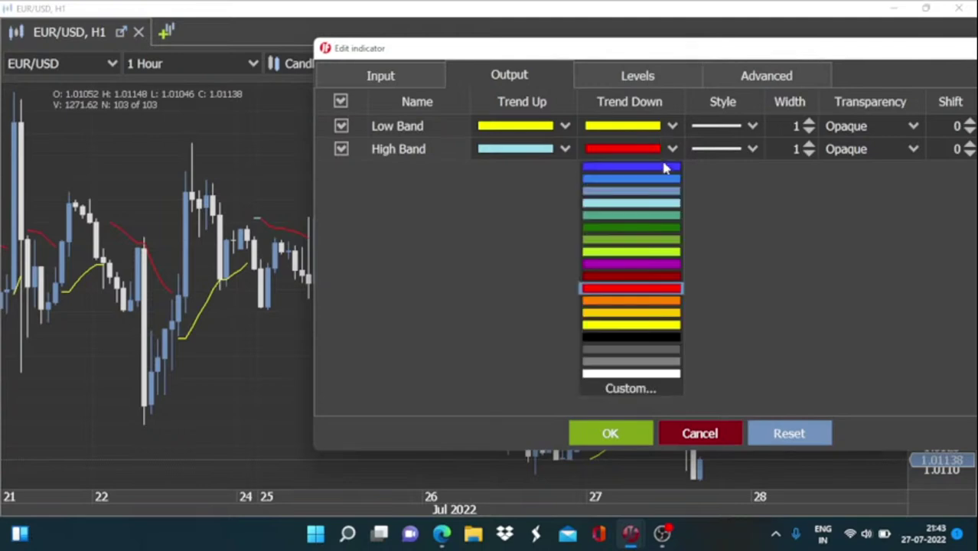
{"action": "left_click", "coordinate": [649, 204]}
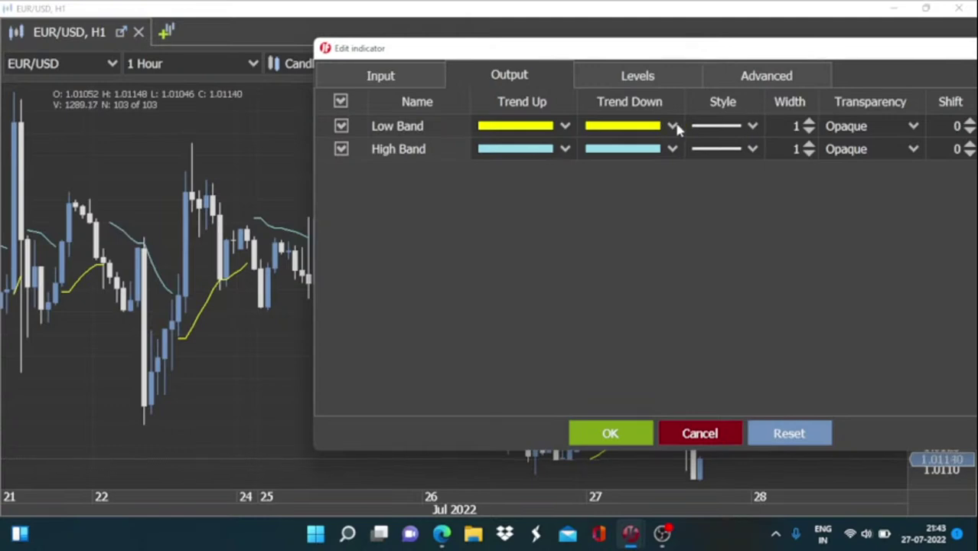
Step: Make the Low Band line dashed and the High Band line finely dotted, both with a width of 2
{"action": "left_click", "coordinate": [753, 127]}
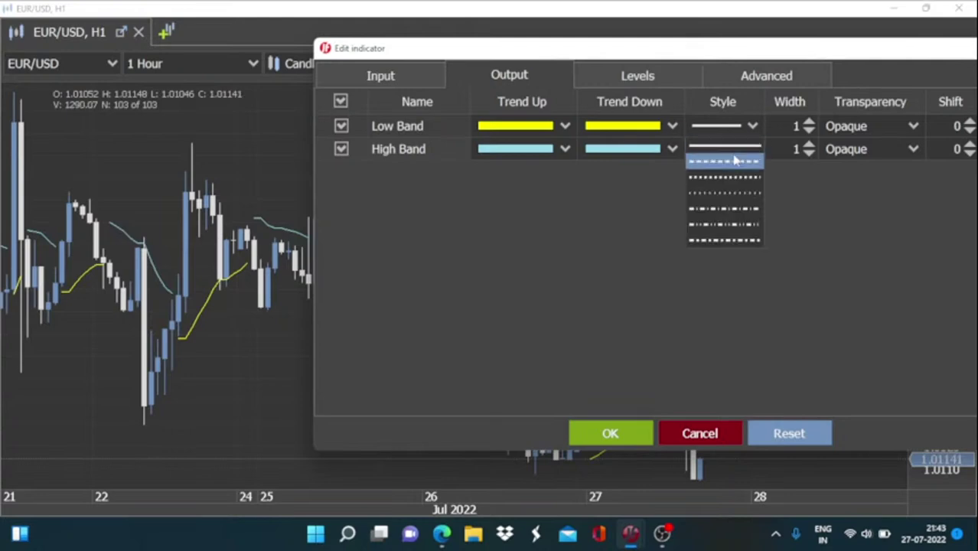
{"action": "left_click", "coordinate": [733, 161]}
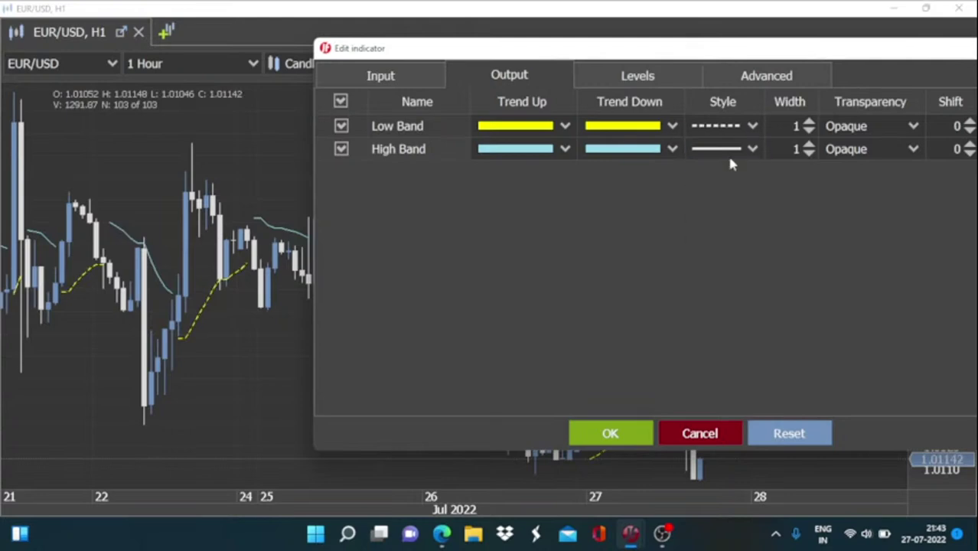
{"action": "left_click", "coordinate": [752, 149]}
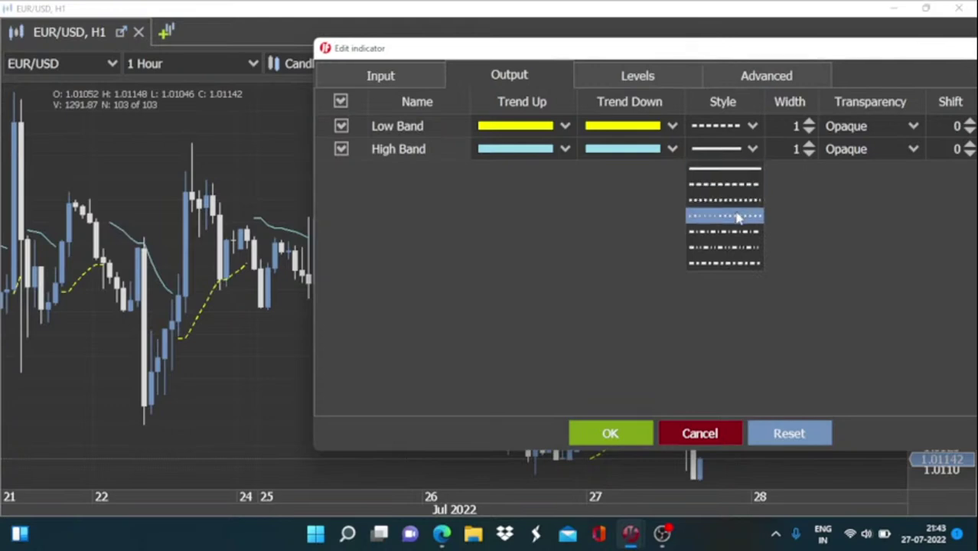
{"action": "left_click", "coordinate": [737, 217]}
{"action": "left_click", "coordinate": [809, 122]}
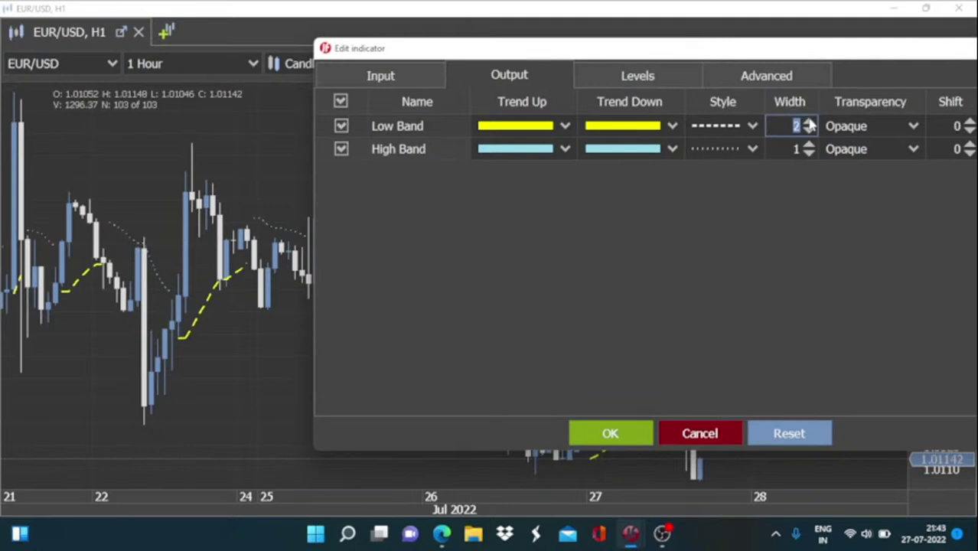
{"action": "left_click", "coordinate": [810, 145]}
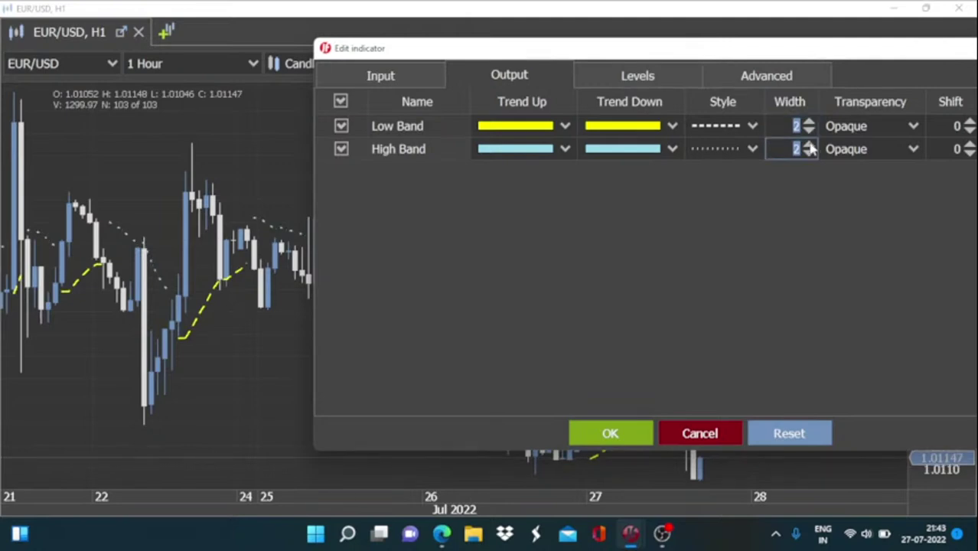
Step: Set the Low Band's transparency to 60%, make the High Band semi-transparent too, and apply the output settings
{"action": "left_click", "coordinate": [733, 124]}
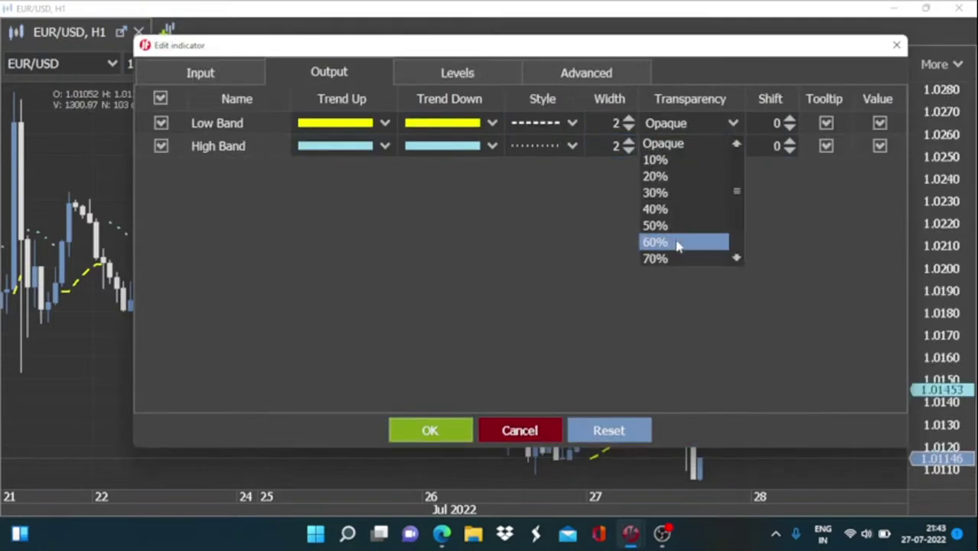
{"action": "scroll", "coordinate": [678, 245], "scroll_direction": "down", "scroll_amount": 1}
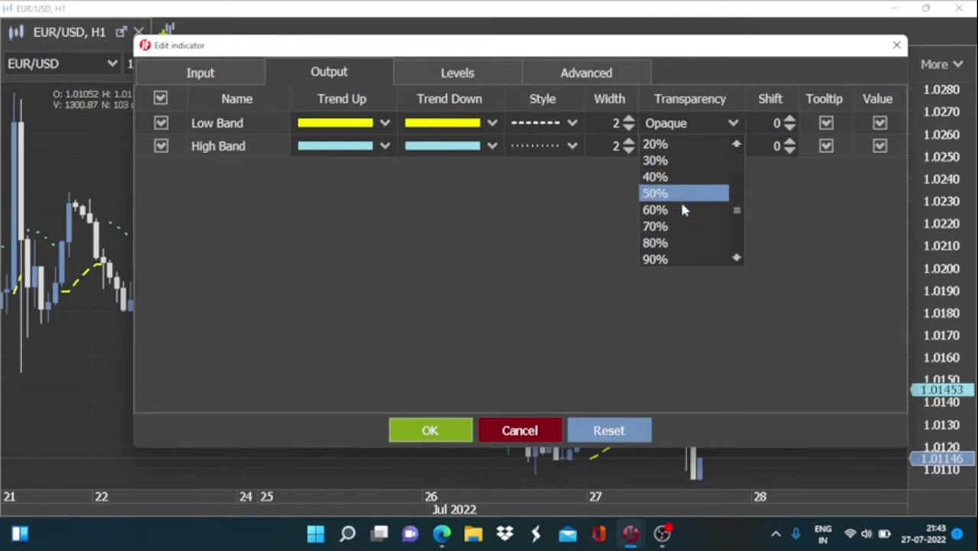
{"action": "left_click", "coordinate": [684, 218]}
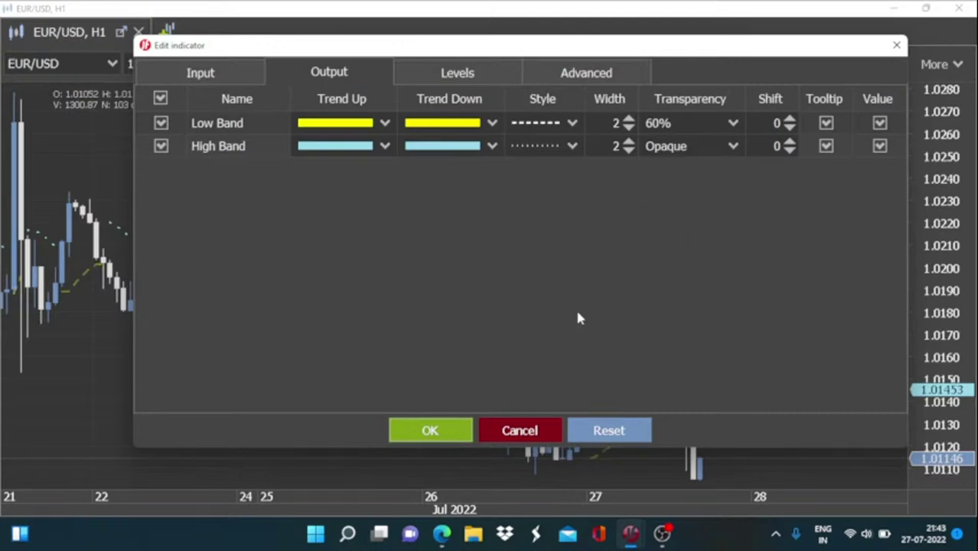
{"action": "left_click", "coordinate": [732, 147]}
{"action": "left_click", "coordinate": [674, 265]}
{"action": "left_click", "coordinate": [431, 432]}
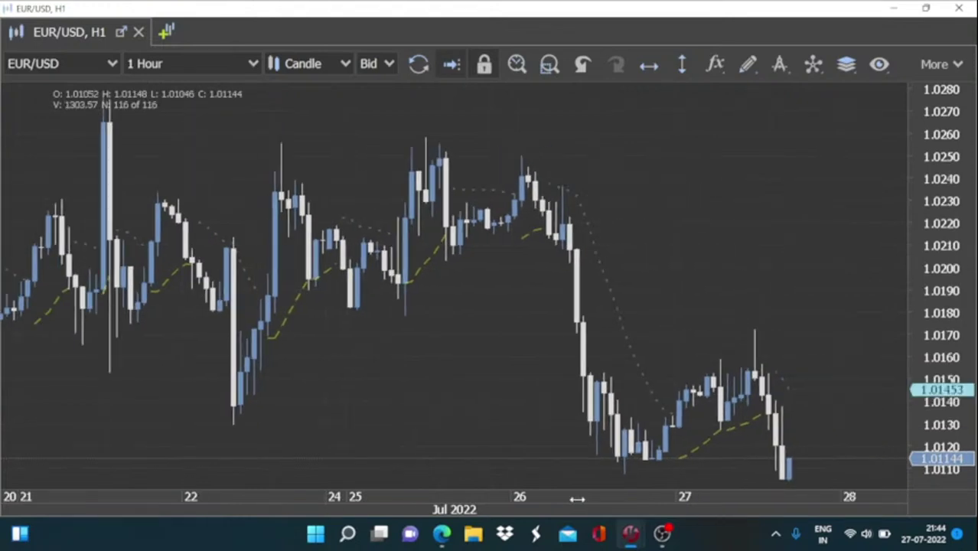
Step: Examine the restyled high and low bands on the 26 and 27 July candles, then trace them back to 19 July
{"action": "scroll", "coordinate": [578, 500], "scroll_direction": "up", "scroll_amount": 5}
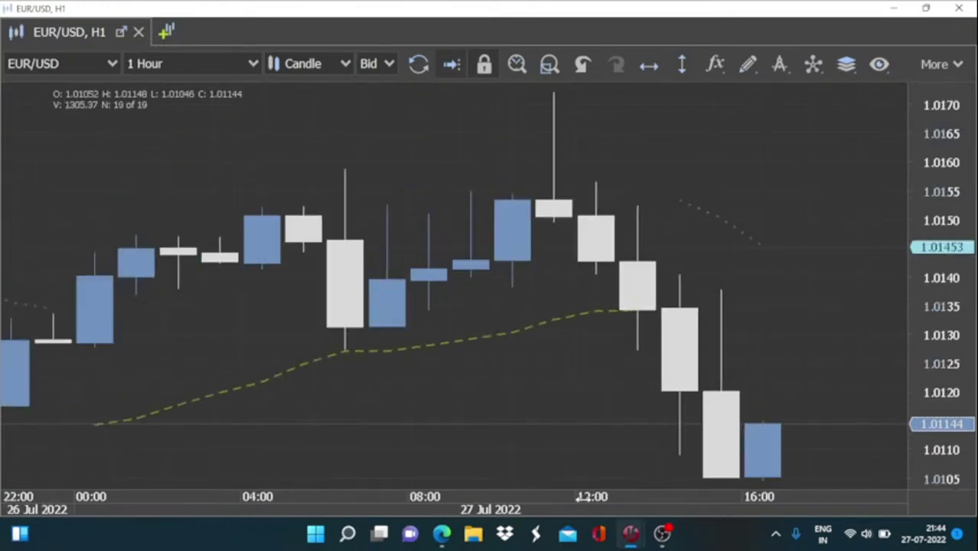
{"action": "scroll", "coordinate": [582, 498], "scroll_direction": "down", "scroll_amount": 3}
{"action": "mouse_move", "coordinate": [343, 246]}
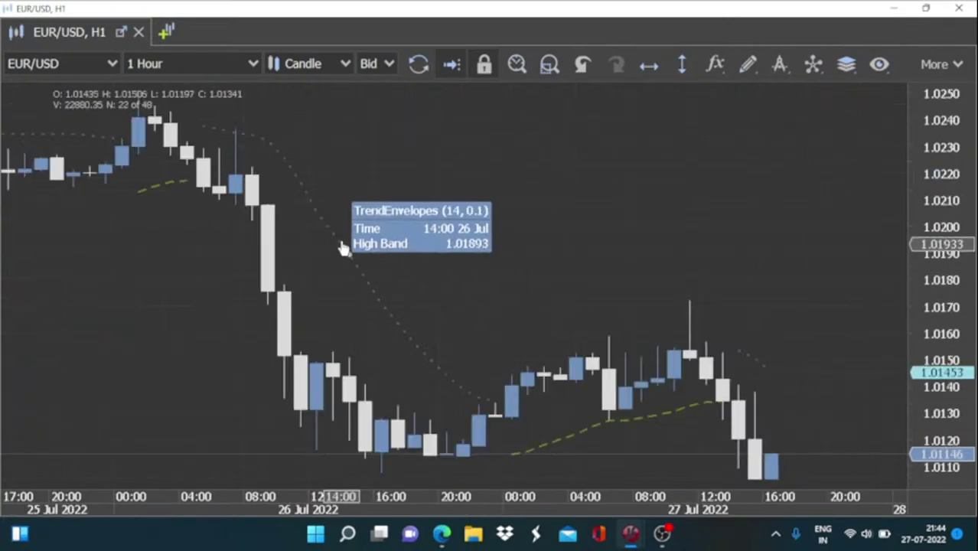
{"action": "mouse_move", "coordinate": [525, 453]}
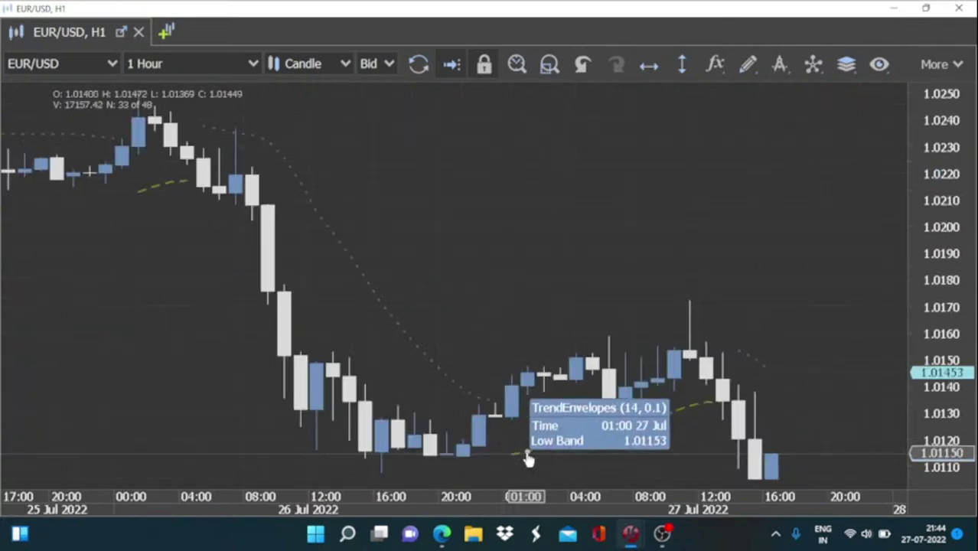
{"action": "scroll", "coordinate": [389, 281], "scroll_direction": "up", "scroll_amount": 8}
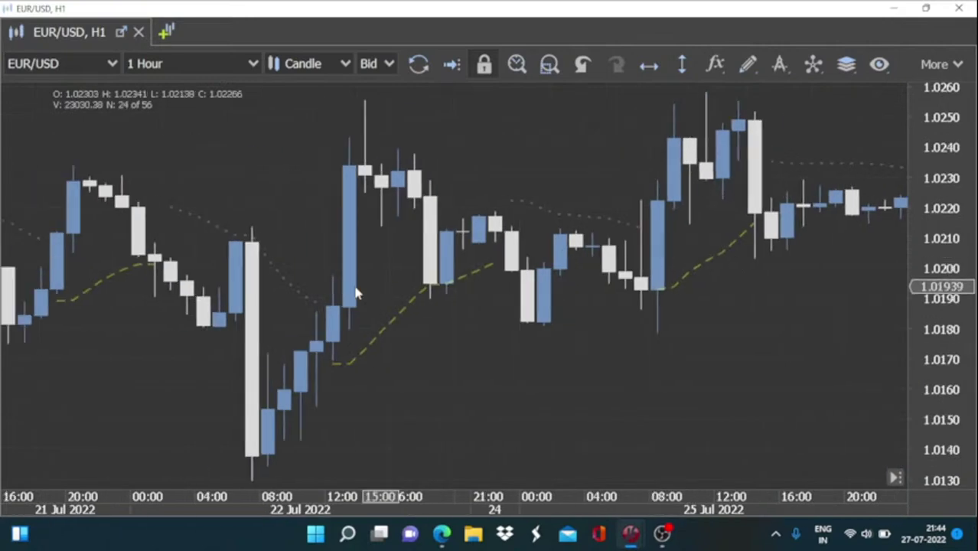
{"action": "scroll", "coordinate": [335, 297], "scroll_direction": "up", "scroll_amount": 6}
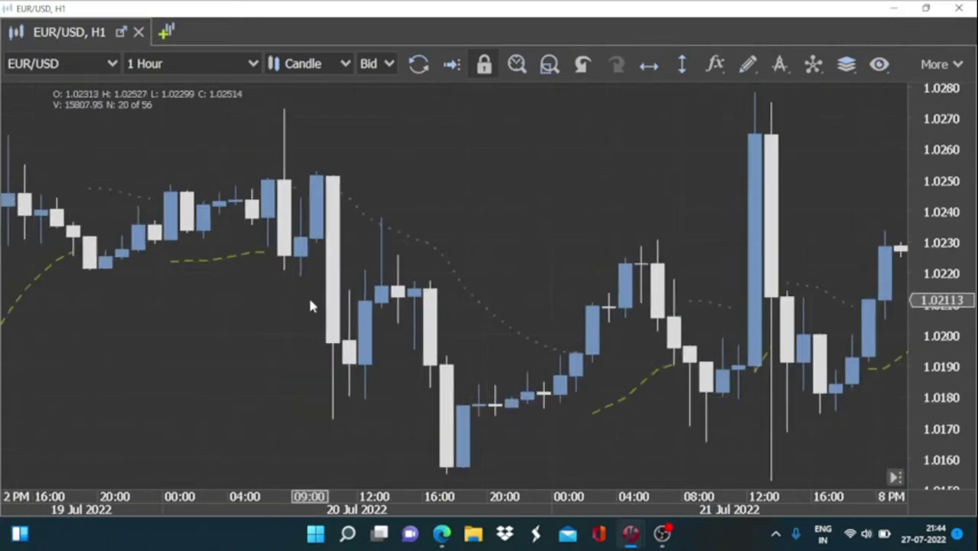
Step: Examine the Trend Envelope bands on the hourly candles from 15 July through to 27 July 2022
{"action": "scroll", "coordinate": [310, 306], "scroll_direction": "up", "scroll_amount": 8}
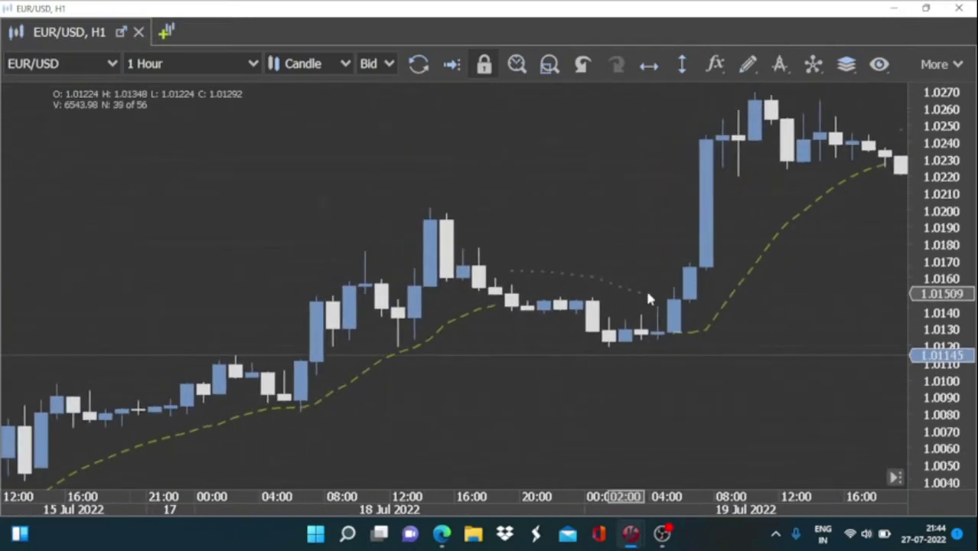
{"action": "left_click_drag", "start_coordinate": [647, 299], "coordinate": [153, 325]}
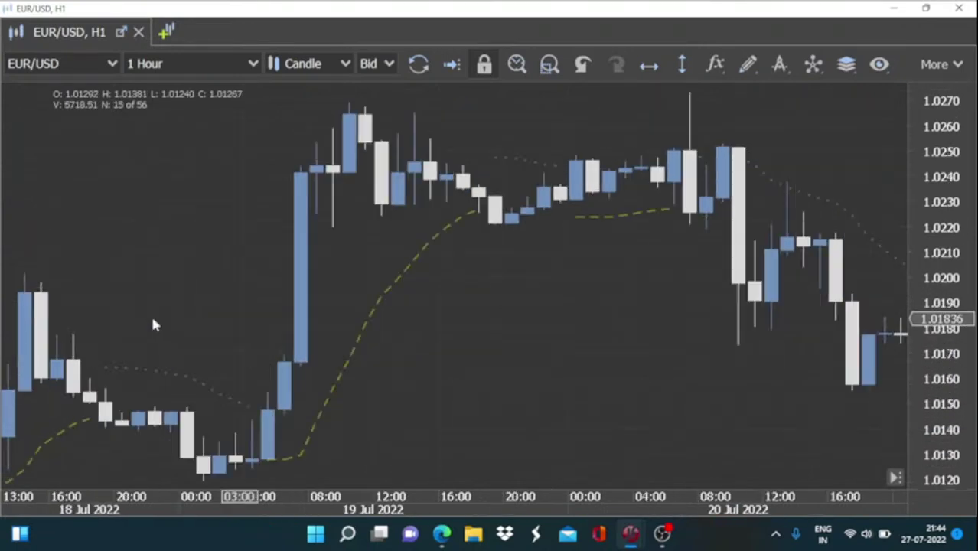
{"action": "scroll", "coordinate": [153, 325], "scroll_direction": "down", "scroll_amount": 10}
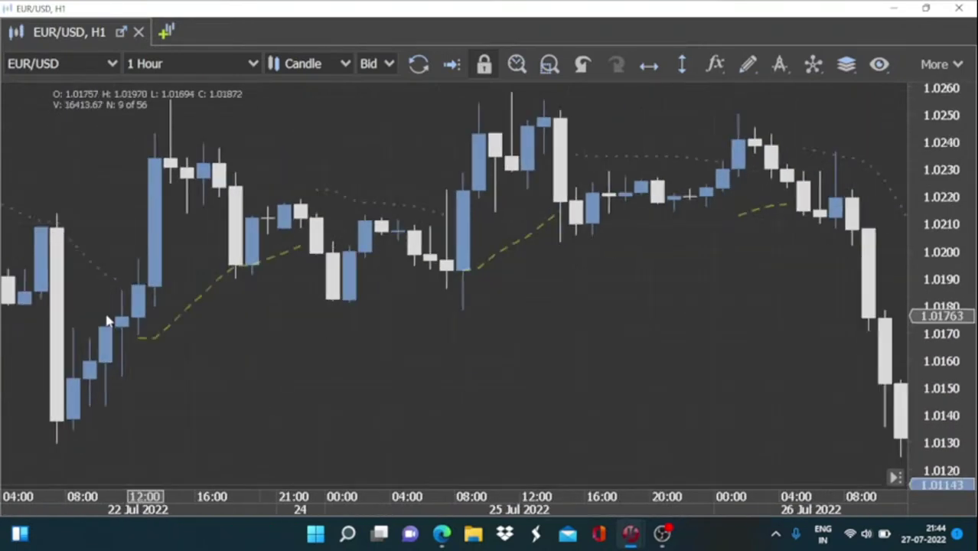
{"action": "scroll", "coordinate": [108, 322], "scroll_direction": "down", "scroll_amount": 10}
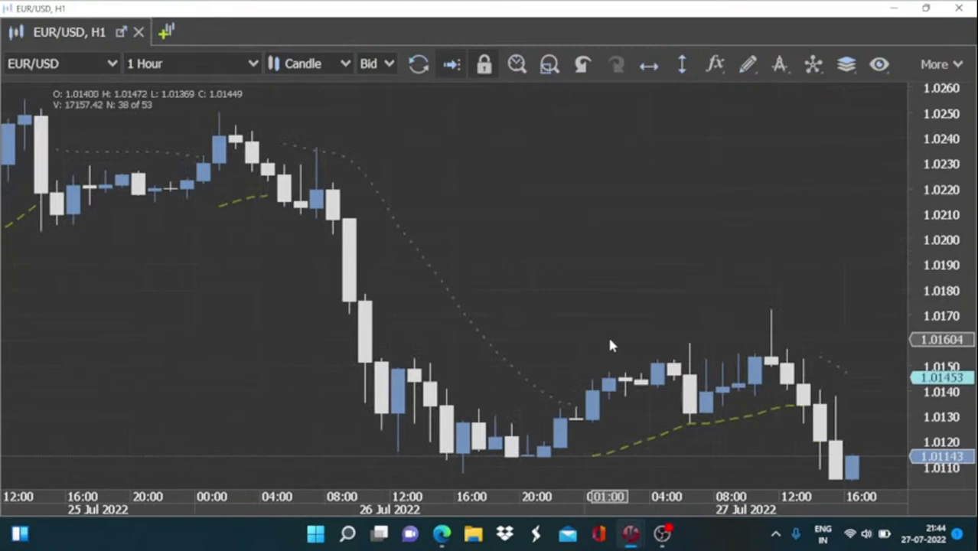
{"action": "scroll", "coordinate": [610, 346], "scroll_direction": "down", "scroll_amount": 1}
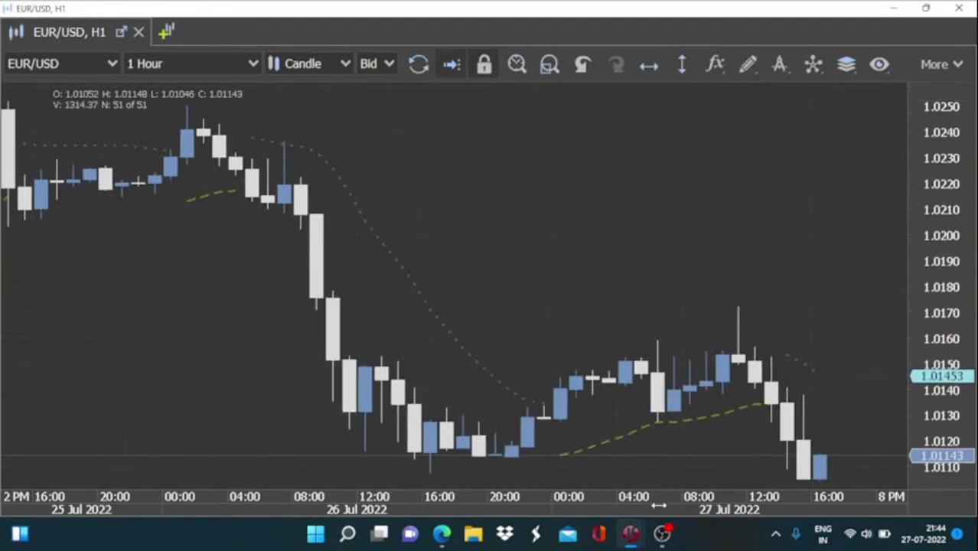
{"action": "scroll", "coordinate": [658, 505], "scroll_direction": "down", "scroll_amount": 2}
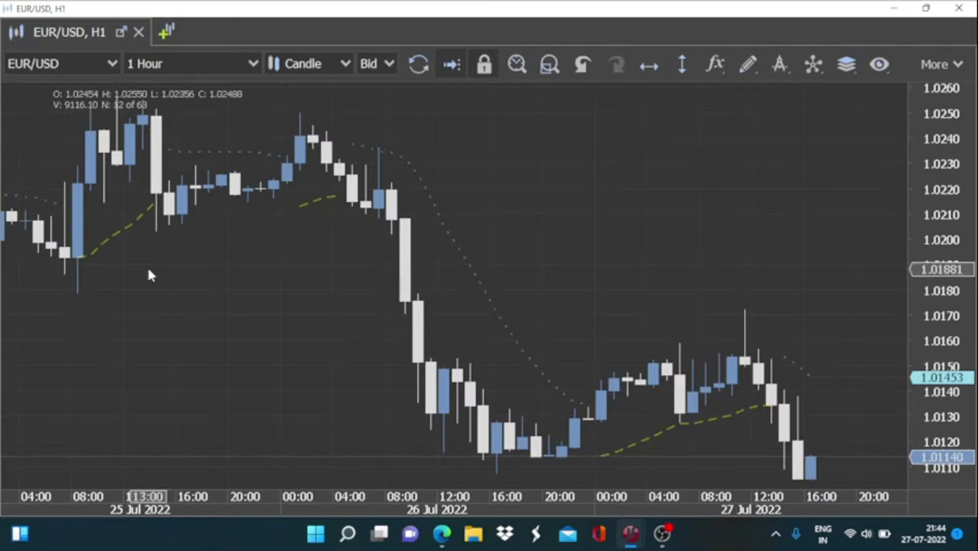
Step: Review the Trend Envelope's output and level settings, enable highlighting of the time period zone, and apply the change
{"action": "mouse_move", "coordinate": [471, 276]}
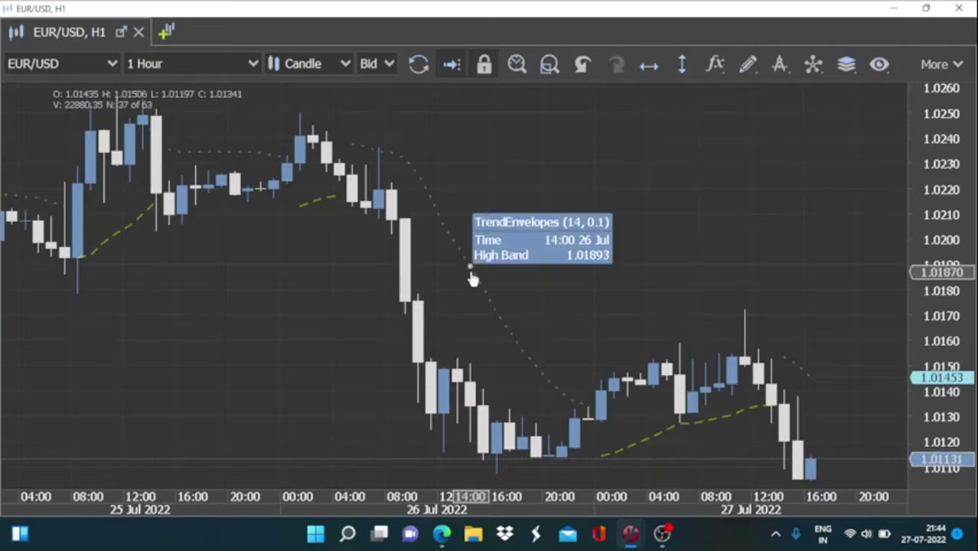
{"action": "left_click", "coordinate": [521, 327]}
{"action": "left_click", "coordinate": [278, 89]}
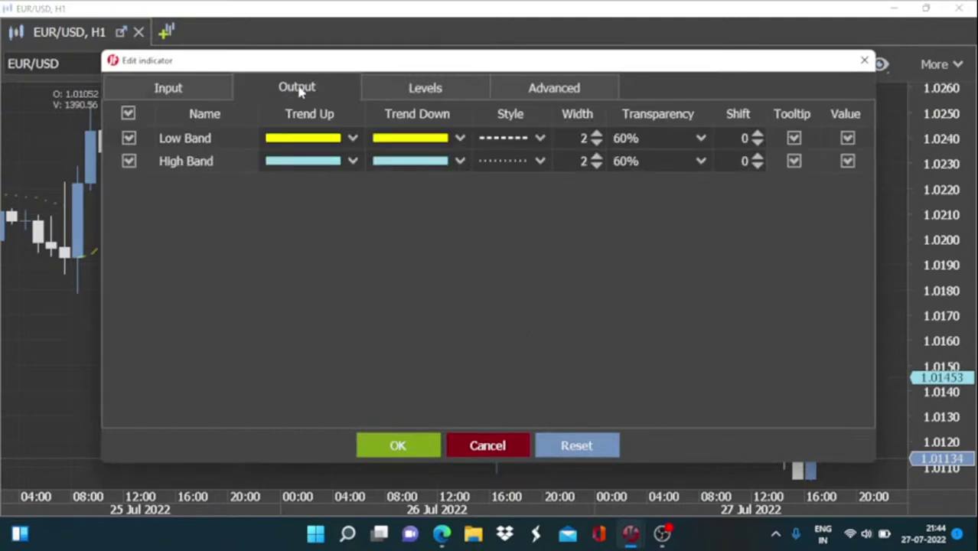
{"action": "left_click", "coordinate": [427, 89]}
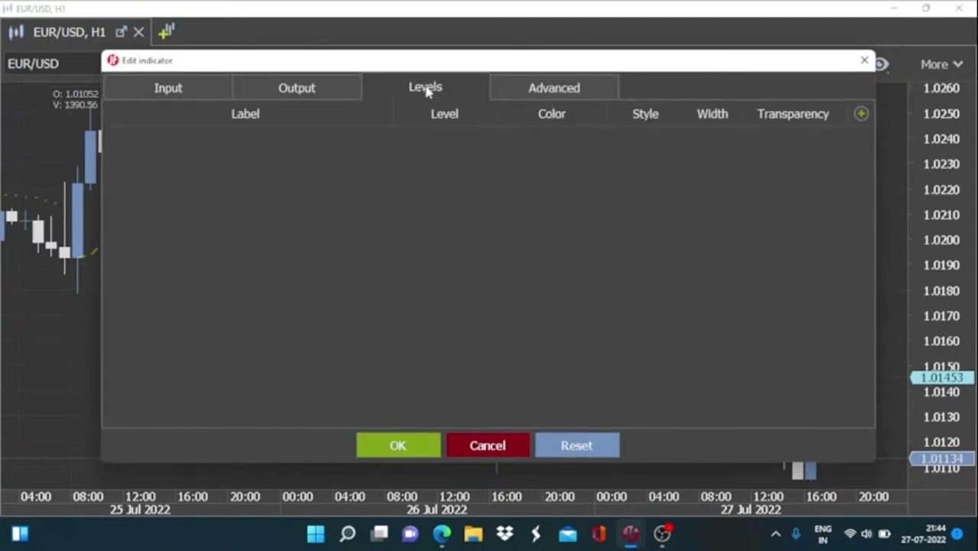
{"action": "left_click", "coordinate": [545, 90]}
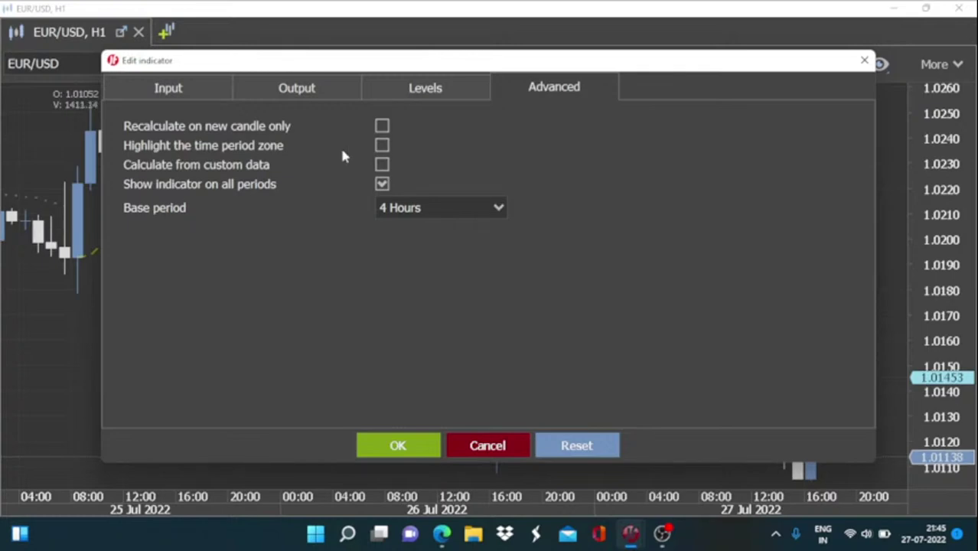
{"action": "left_click", "coordinate": [382, 147]}
{"action": "key", "text": "Return"}
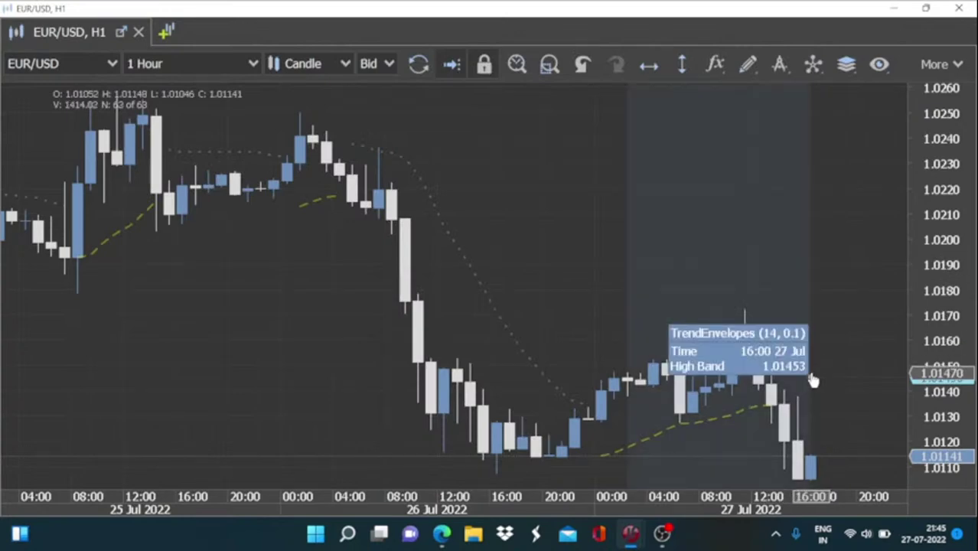
Step: Set the Trend Envelope's time period to 50 and apply it to the chart
{"action": "right_click", "coordinate": [813, 381]}
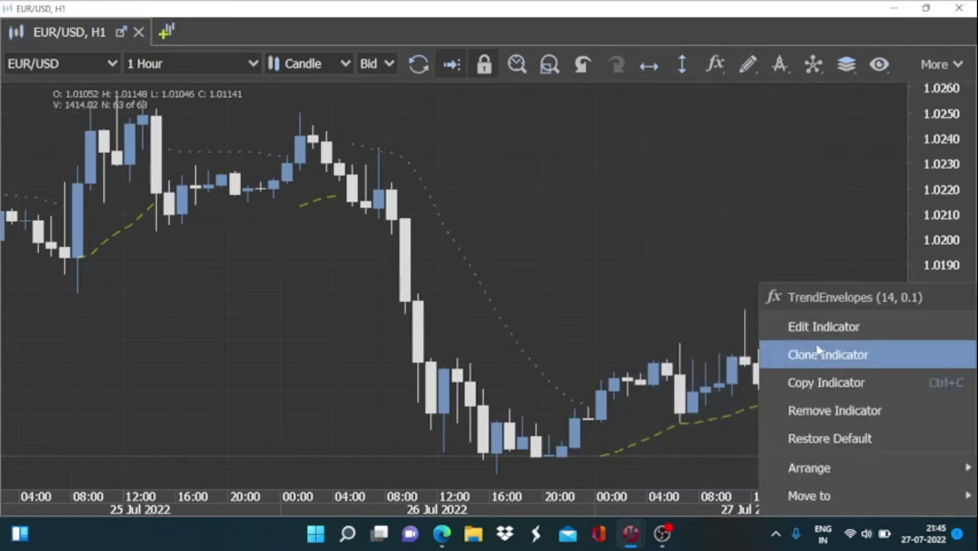
{"action": "left_click", "coordinate": [797, 329]}
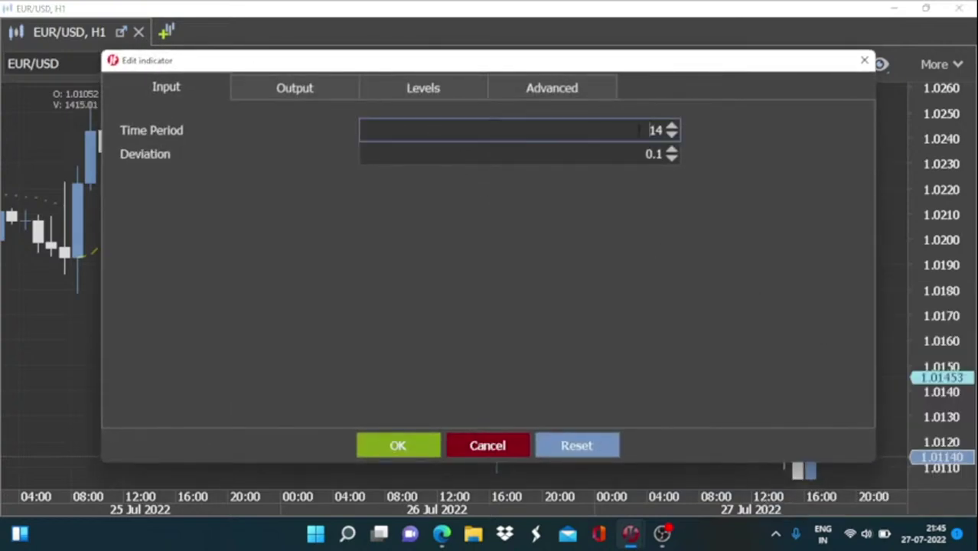
{"action": "double_click", "coordinate": [655, 130]}
{"action": "type", "text": "50"}
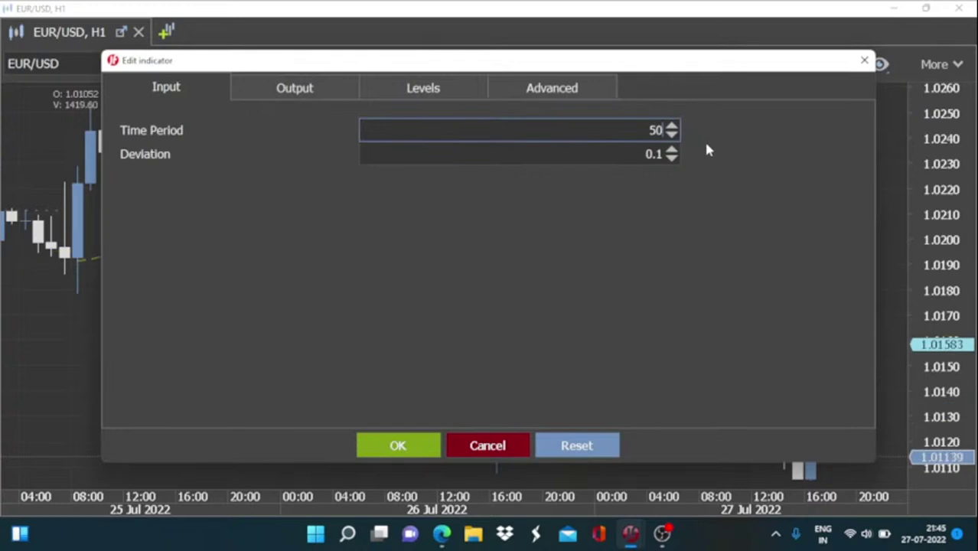
{"action": "left_click", "coordinate": [422, 448]}
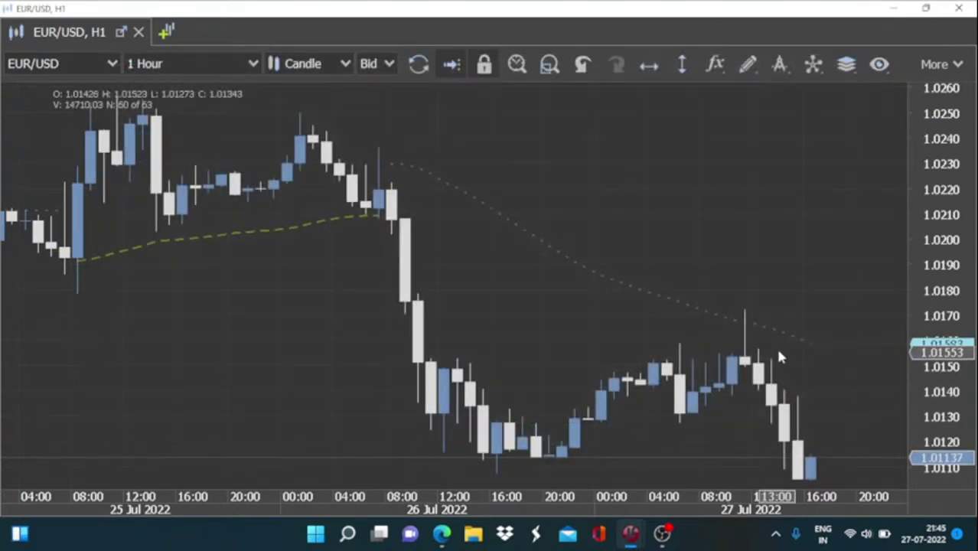
Step: Check the highlighted zone at the latest High Band point, then set the Trend Envelope's time period to 24 and apply it
{"action": "mouse_move", "coordinate": [807, 350]}
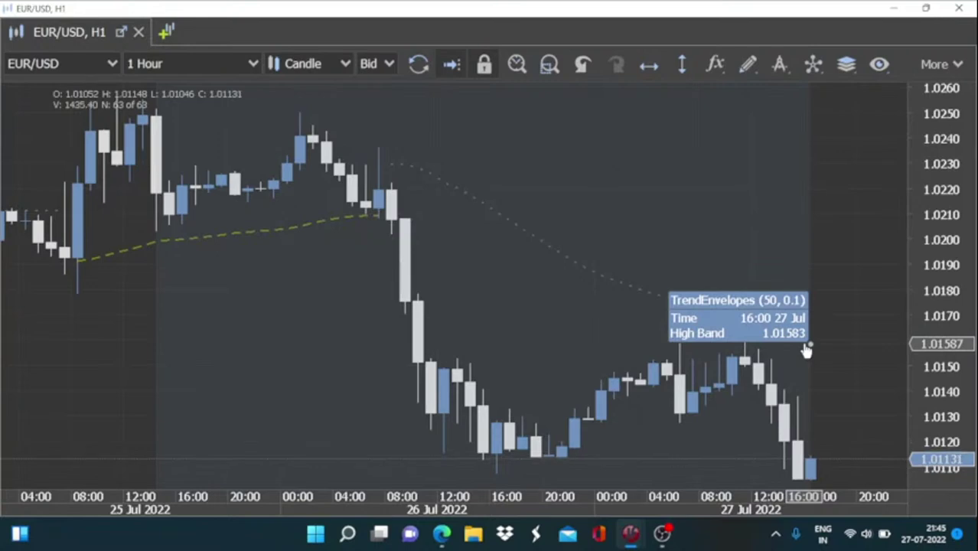
{"action": "right_click", "coordinate": [802, 345]}
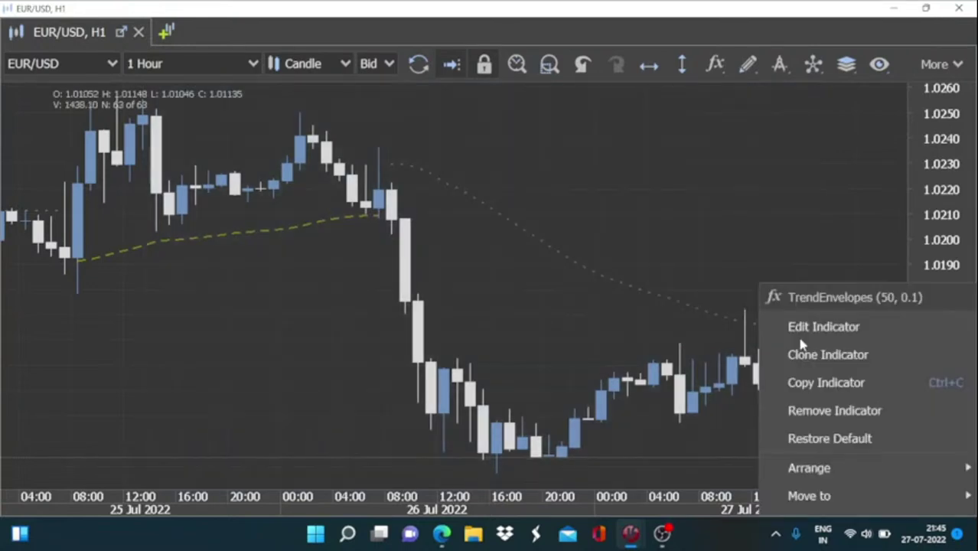
{"action": "left_click", "coordinate": [824, 327]}
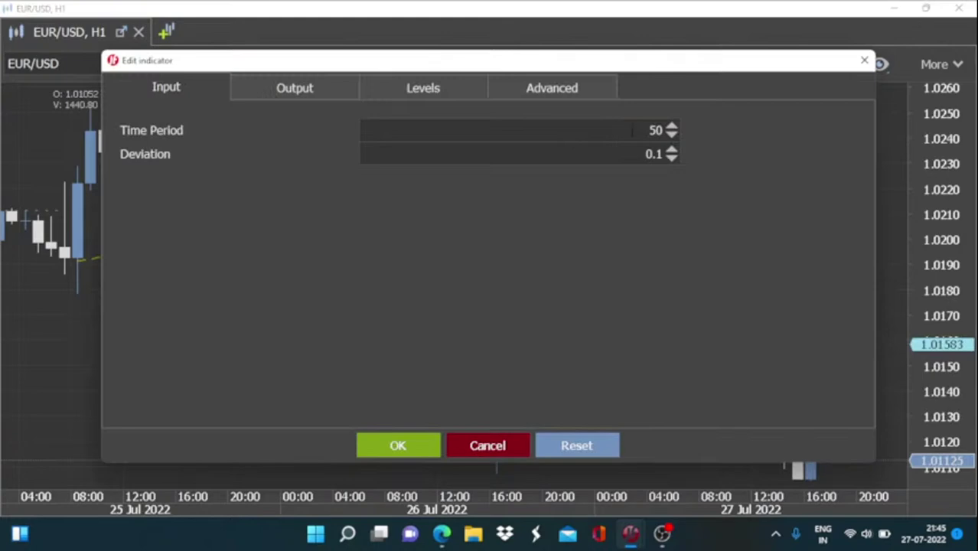
{"action": "double_click", "coordinate": [652, 130]}
{"action": "type", "text": "2"}
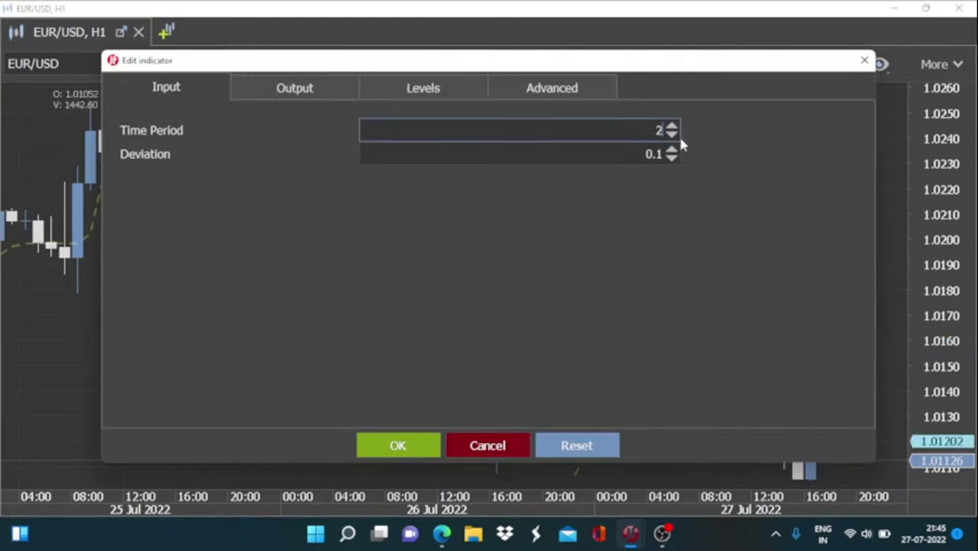
{"action": "type", "text": "5"}
{"action": "key", "text": "BackSpace"}
{"action": "type", "text": "4"}
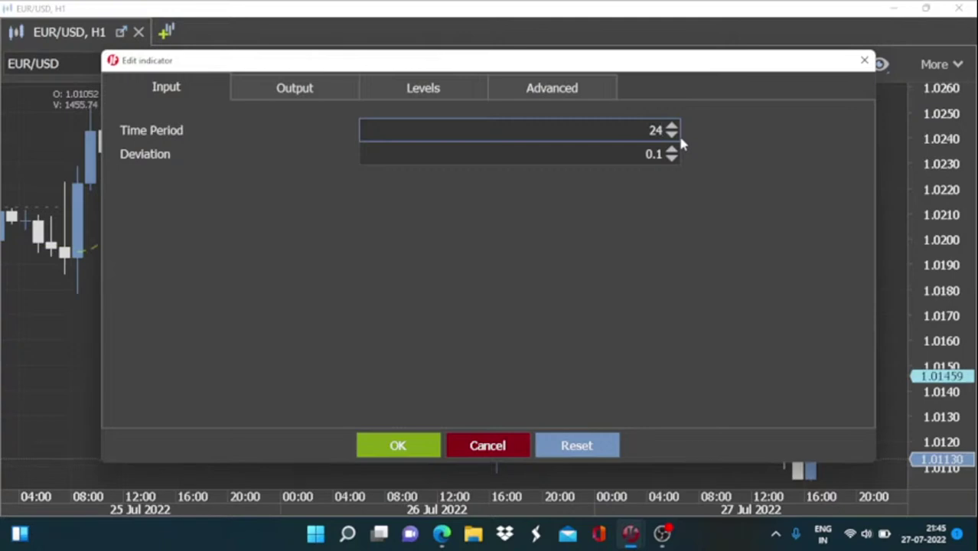
{"action": "key", "text": "Return"}
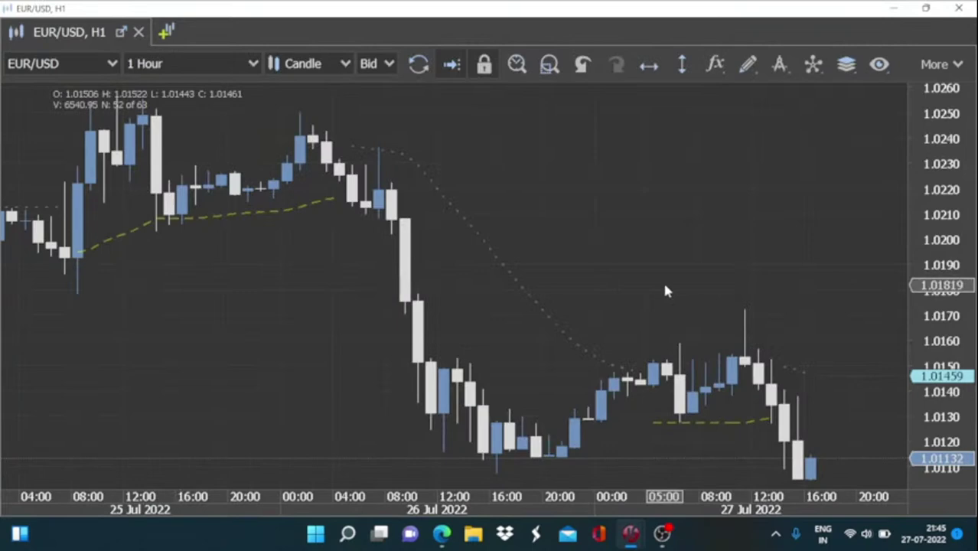
Step: Inspect the highlighted period zone at the 27 July High Band, then enable the indicator's calculation from custom data
{"action": "mouse_move", "coordinate": [808, 382]}
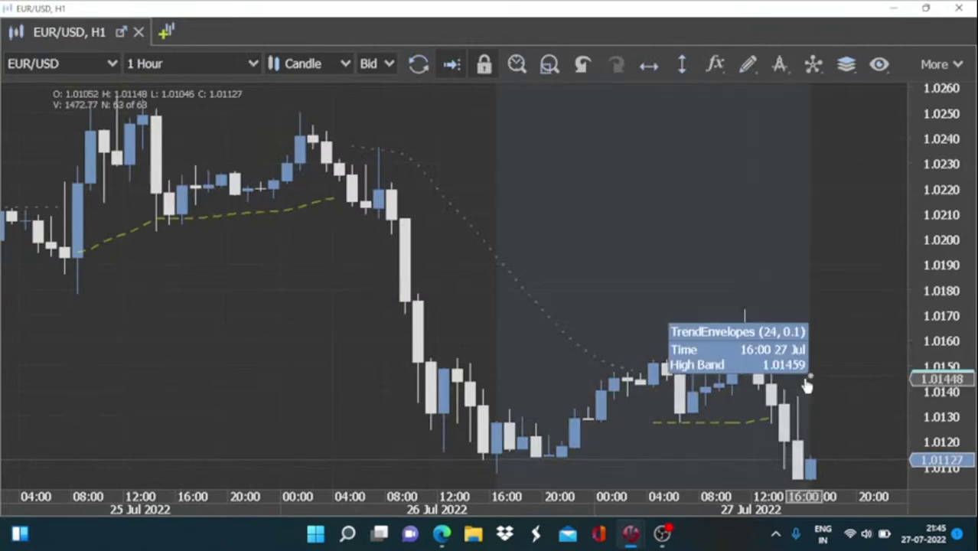
{"action": "left_click_drag", "start_coordinate": [782, 306], "coordinate": [759, 319]}
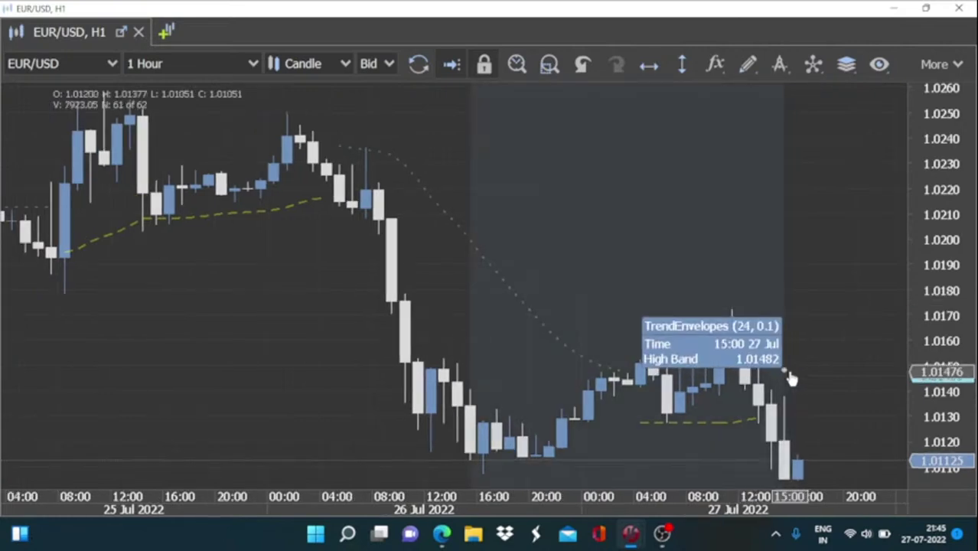
{"action": "right_click", "coordinate": [794, 373]}
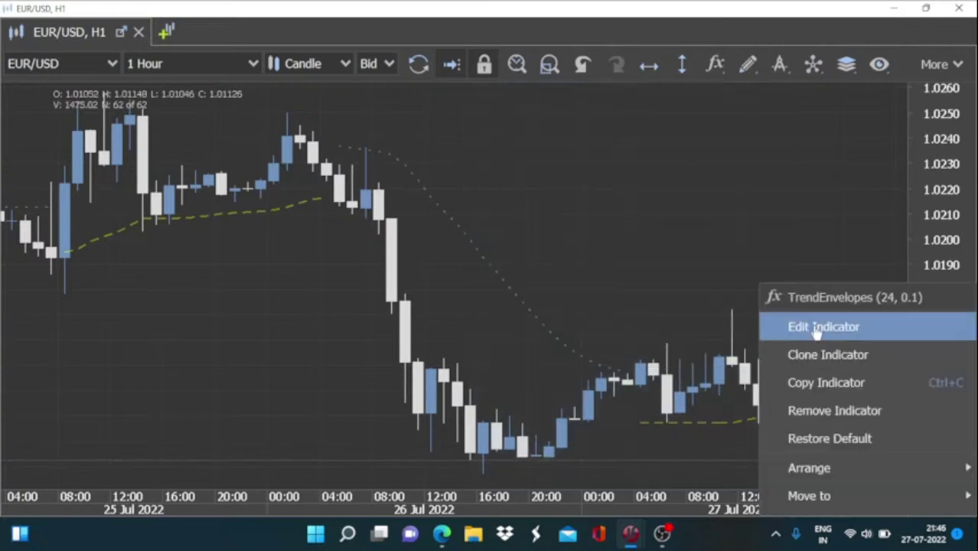
{"action": "left_click", "coordinate": [817, 329]}
{"action": "left_click", "coordinate": [532, 92]}
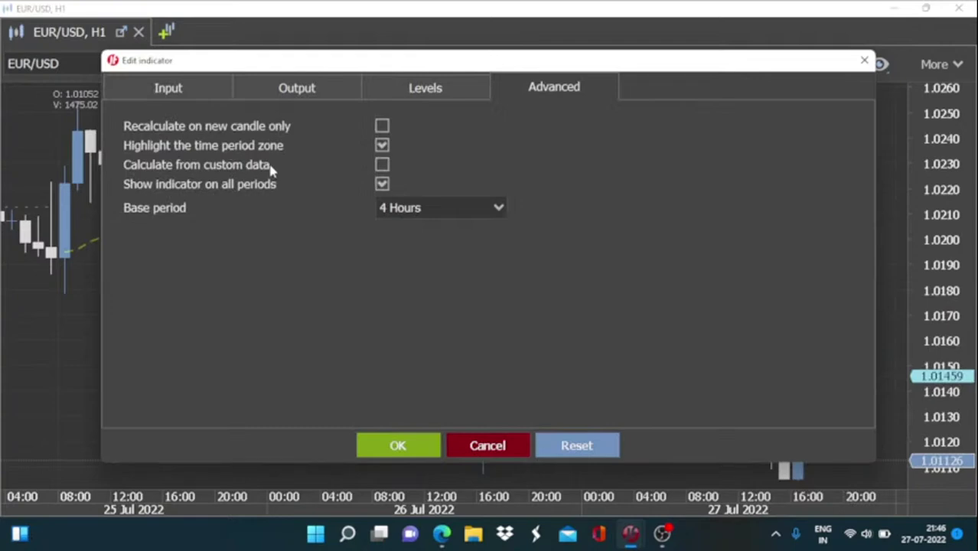
{"action": "left_click", "coordinate": [383, 167]}
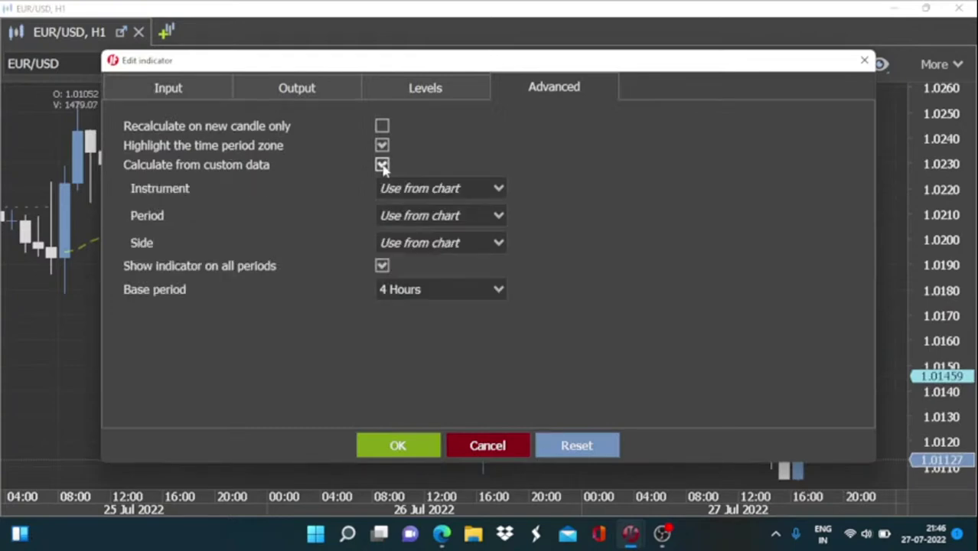
Step: Review the custom-data choices available for the indicator's instrument, period and side
{"action": "left_click", "coordinate": [497, 188]}
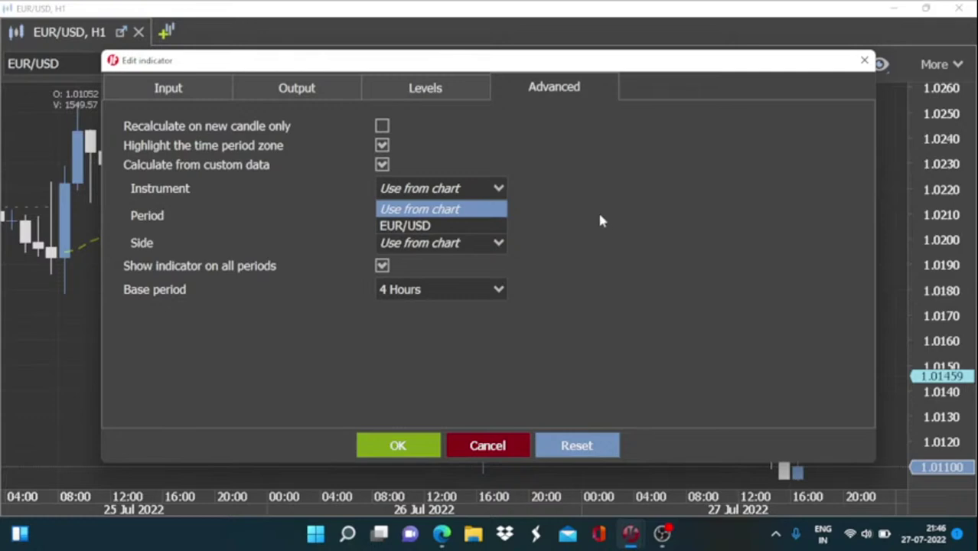
{"action": "left_click", "coordinate": [497, 216]}
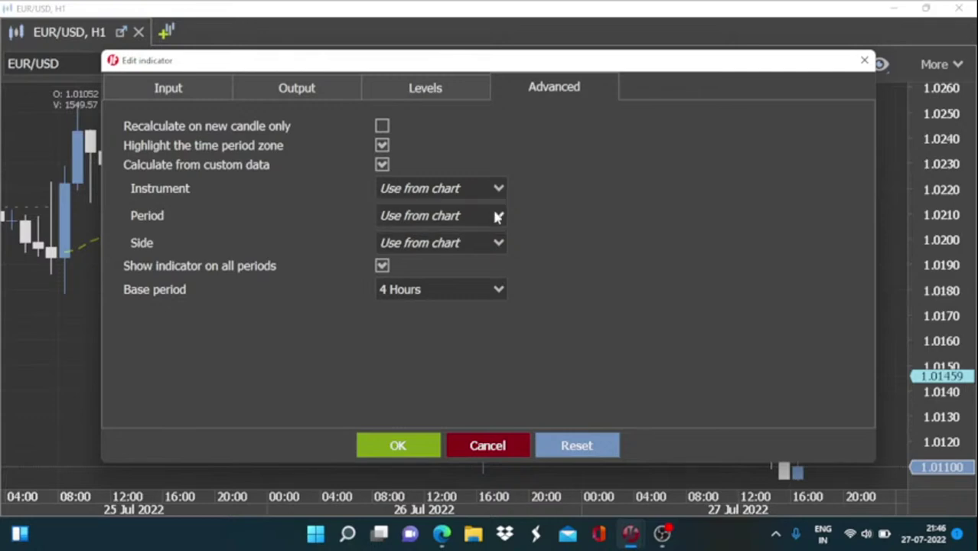
{"action": "left_click", "coordinate": [498, 216]}
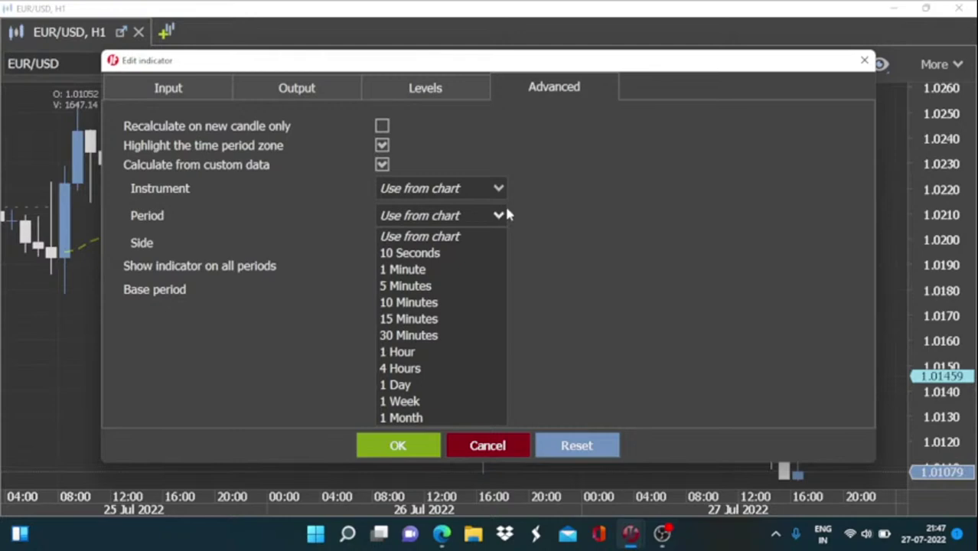
{"action": "left_click", "coordinate": [218, 243]}
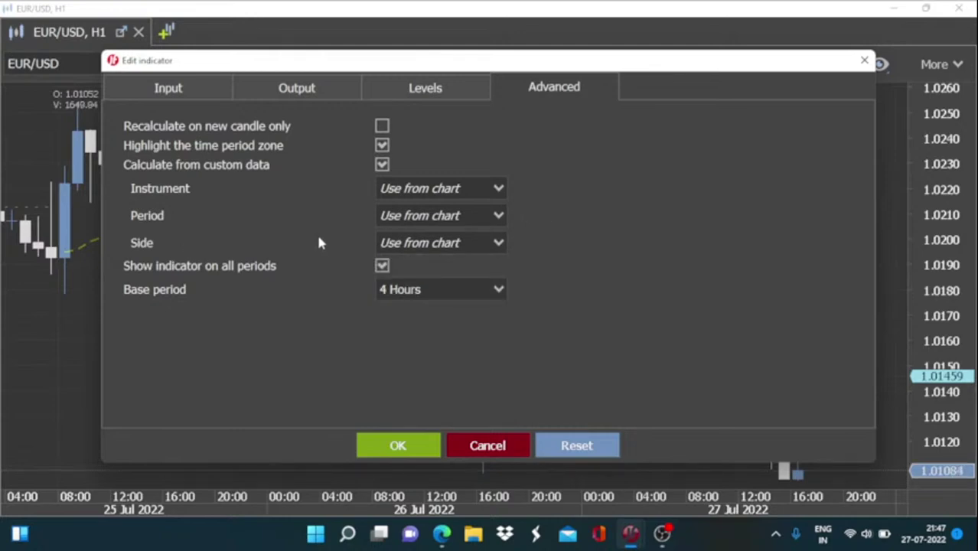
{"action": "left_click", "coordinate": [495, 244]}
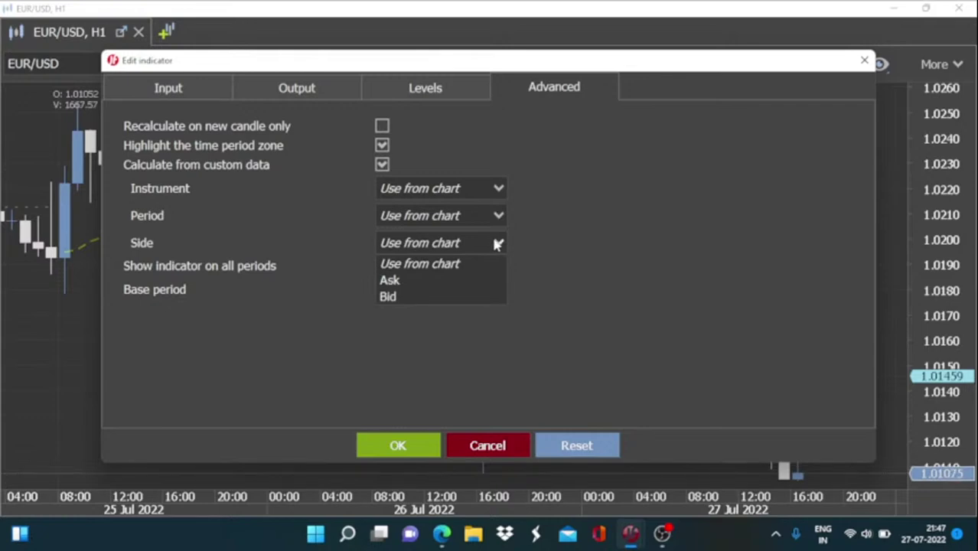
{"action": "left_click", "coordinate": [591, 237]}
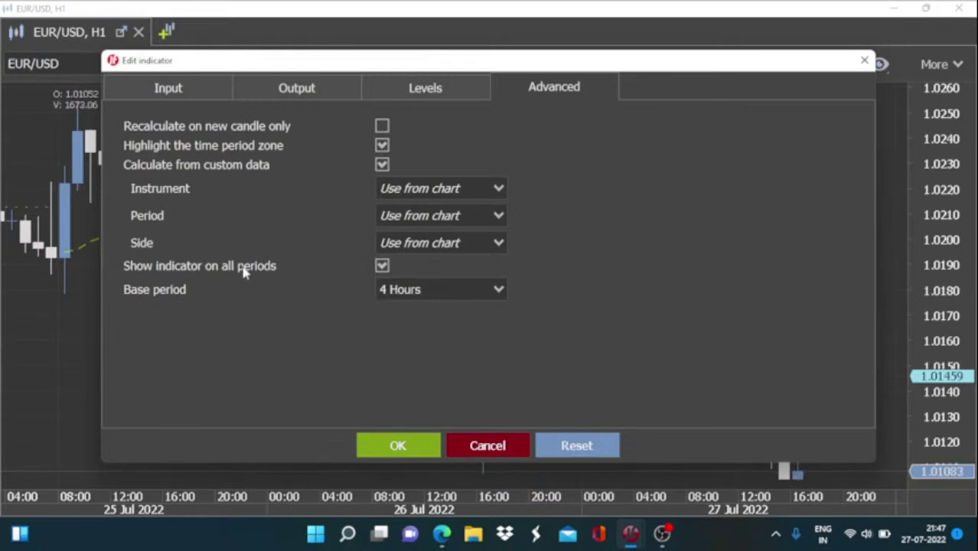
Step: Turn off showing the indicator on all periods, keeping only 1 Hour enabled, and apply the settings
{"action": "left_click", "coordinate": [383, 266]}
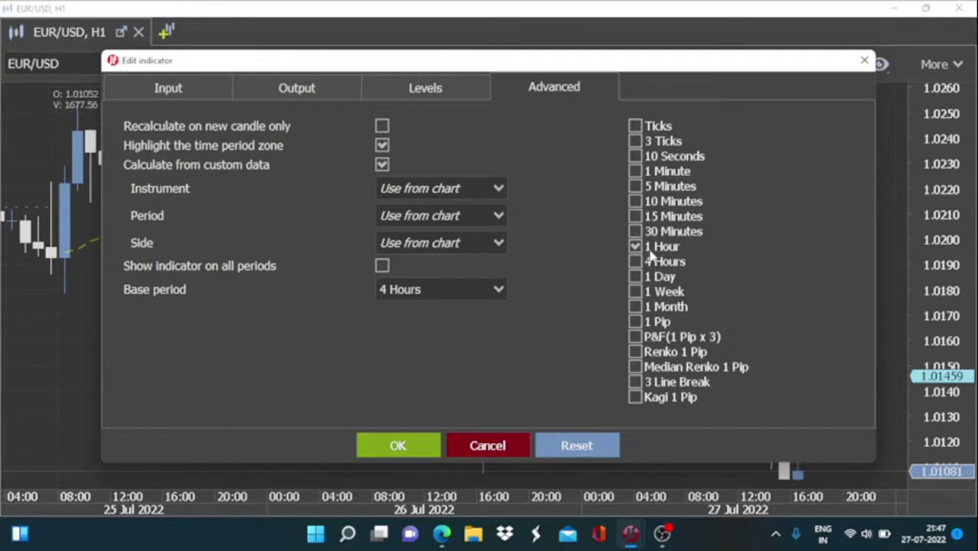
{"action": "left_click", "coordinate": [400, 447]}
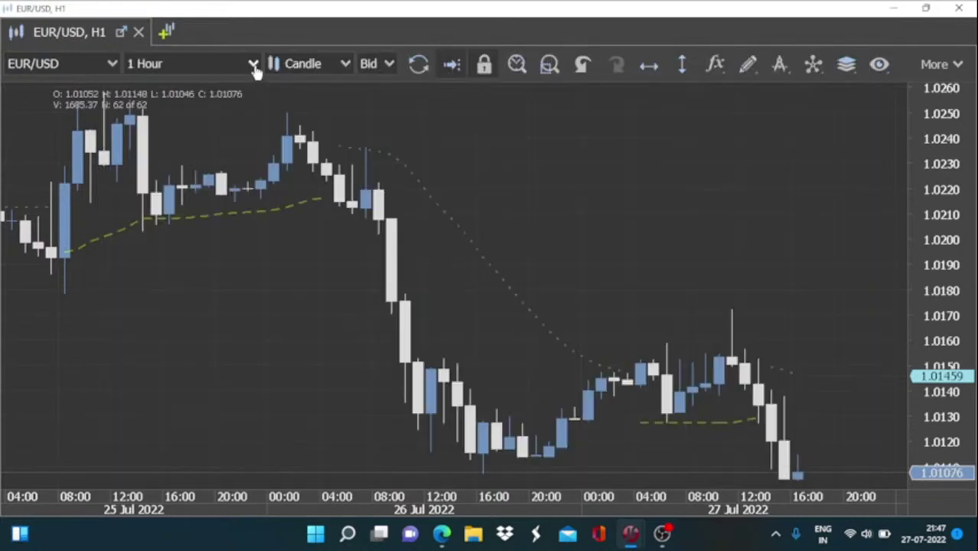
Step: Switch the chart to 30 Minutes to check whether the Trend Envelope appears, then return to 1 Hour and refresh the chart
{"action": "left_click", "coordinate": [253, 65]}
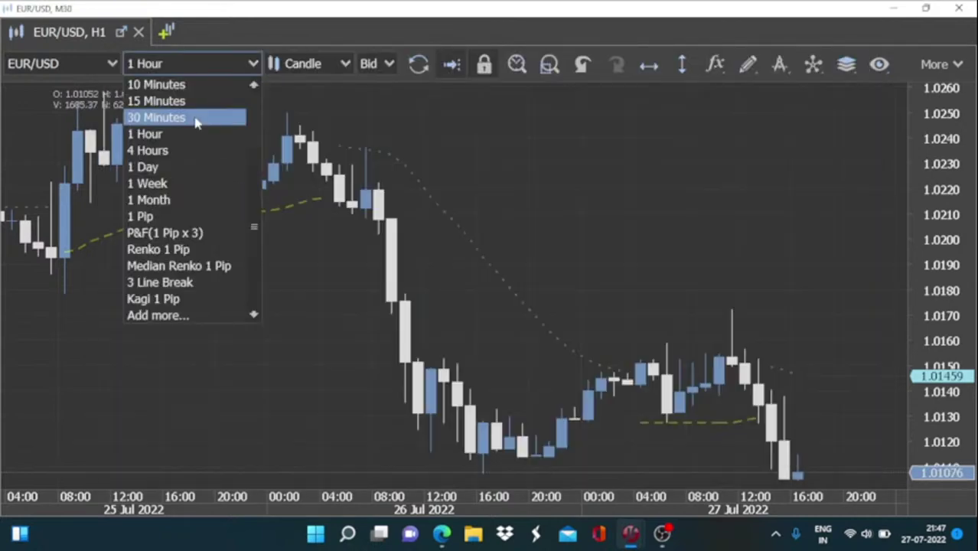
{"action": "left_click", "coordinate": [197, 119]}
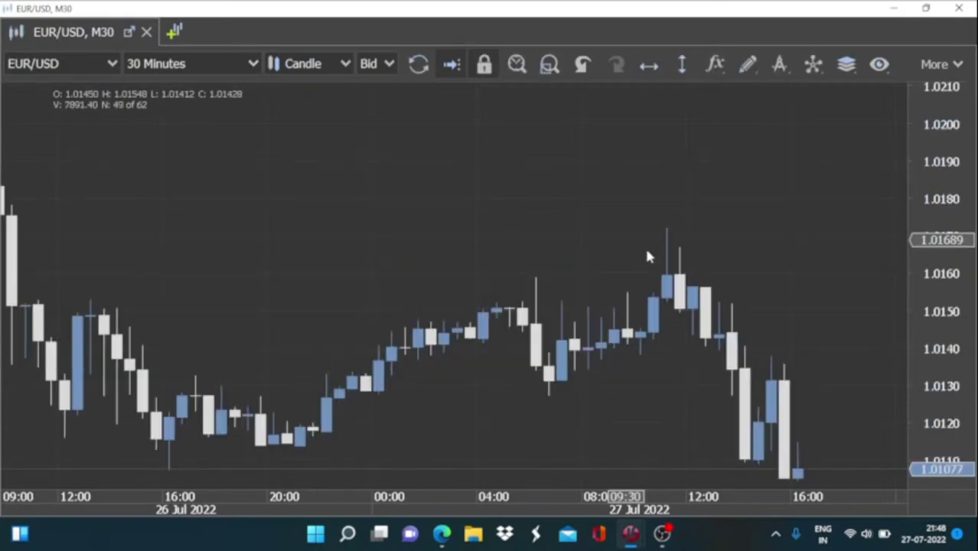
{"action": "scroll", "coordinate": [651, 259], "scroll_direction": "up", "scroll_amount": 8}
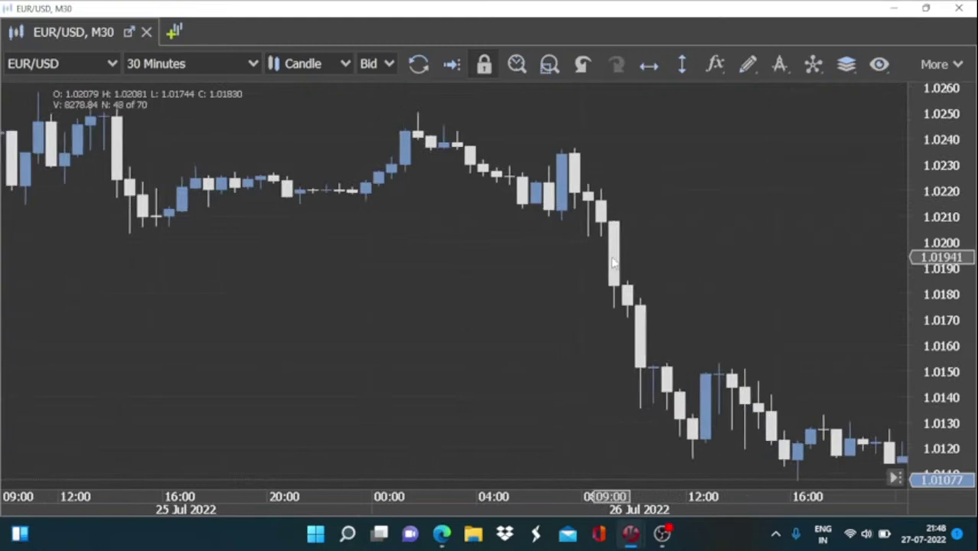
{"action": "left_click", "coordinate": [252, 65]}
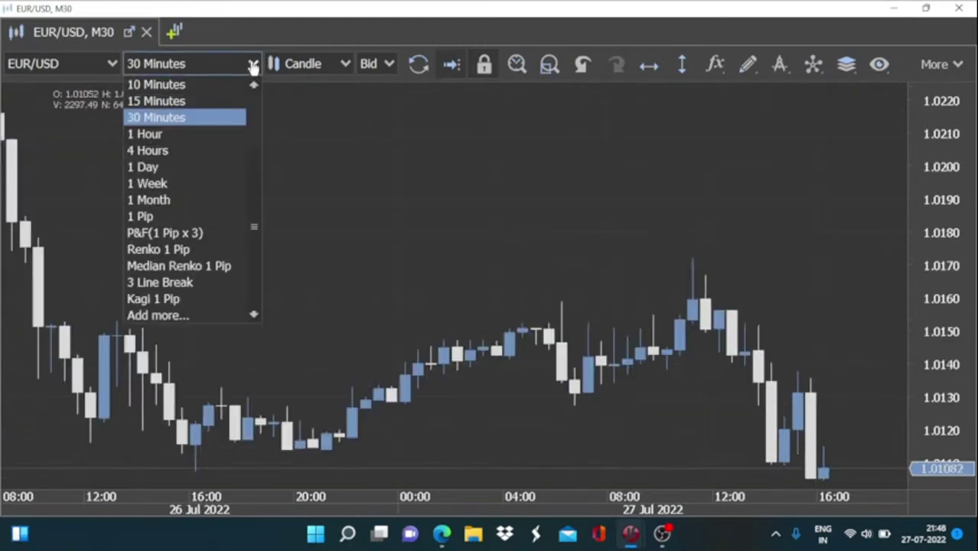
{"action": "left_click", "coordinate": [192, 135]}
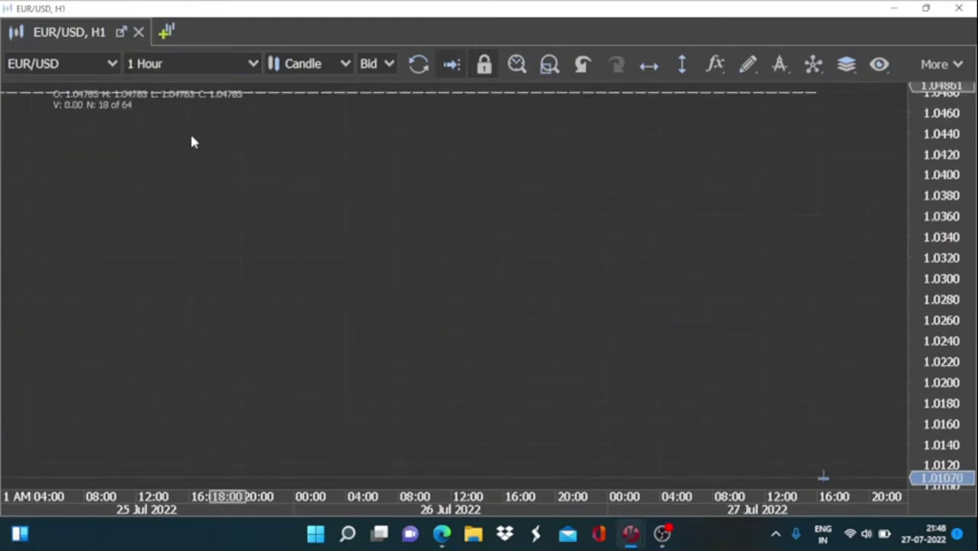
{"action": "left_click", "coordinate": [420, 66]}
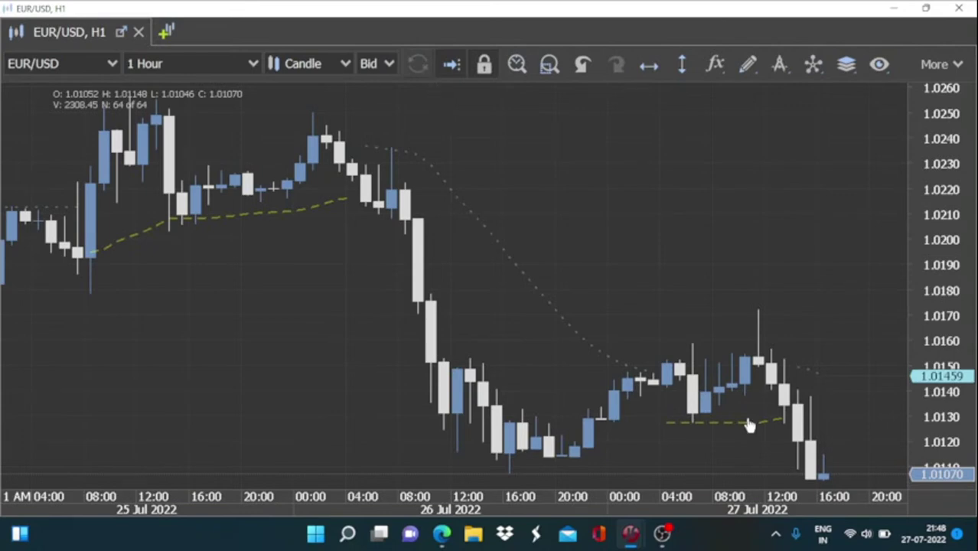
Step: Turn on showing the Trend Envelope on all periods, look over its base period choices, and apply the settings
{"action": "double_click", "coordinate": [428, 173]}
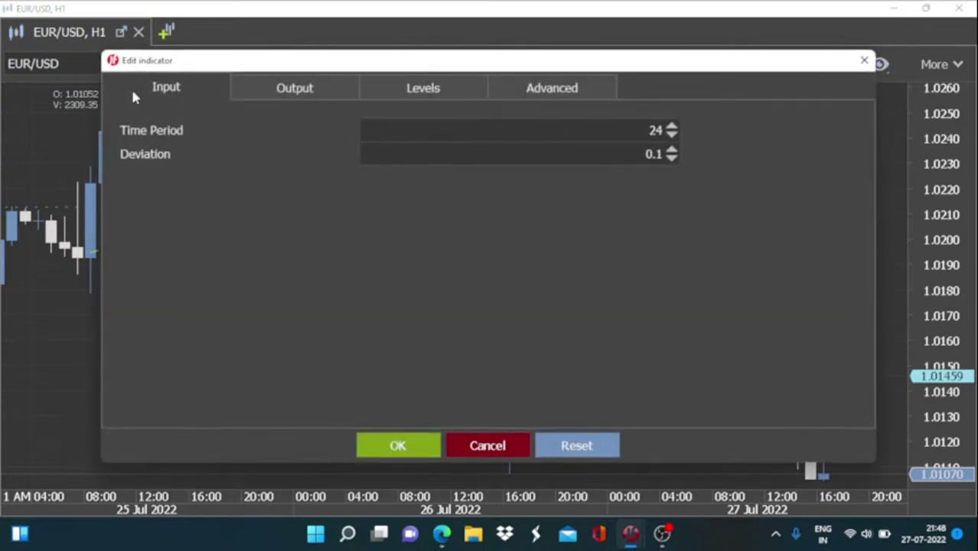
{"action": "left_click", "coordinate": [590, 96]}
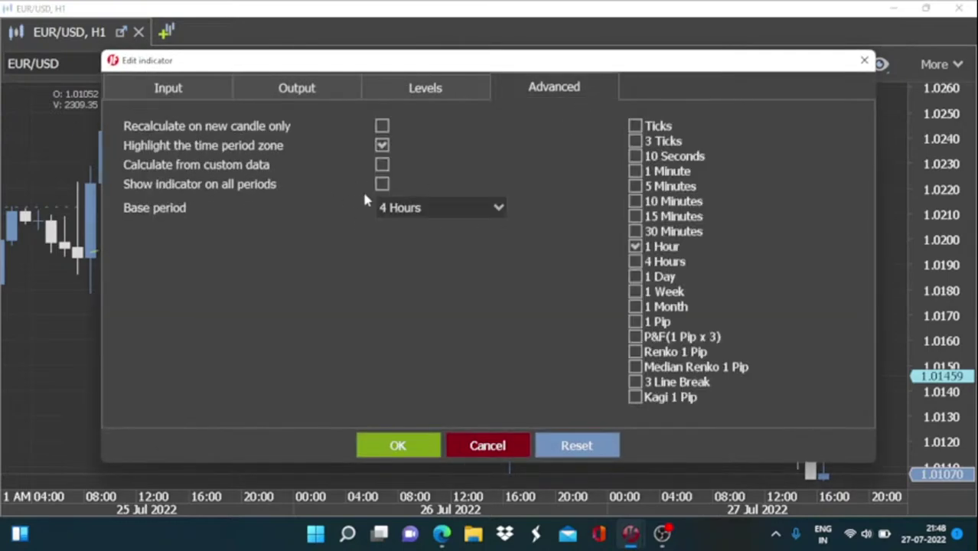
{"action": "left_click", "coordinate": [382, 184]}
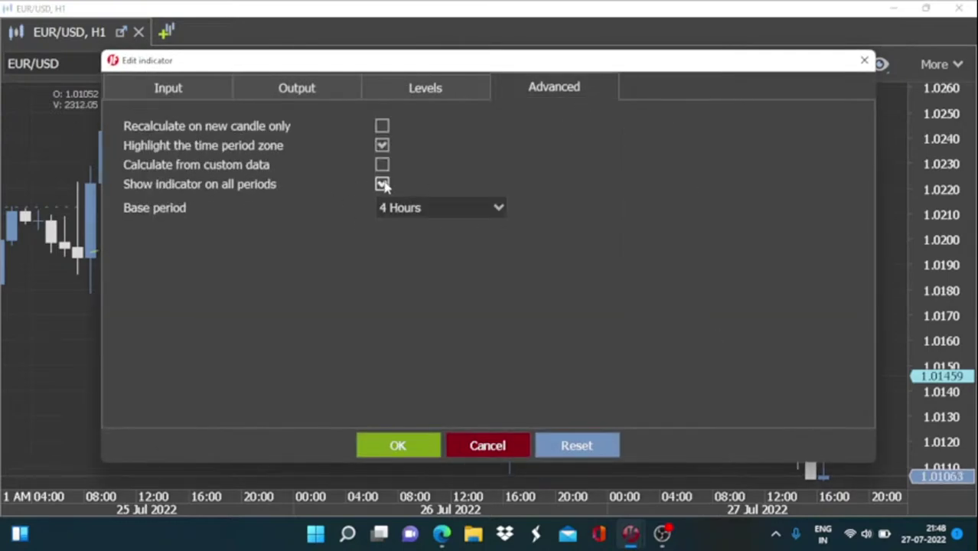
{"action": "left_click", "coordinate": [402, 207]}
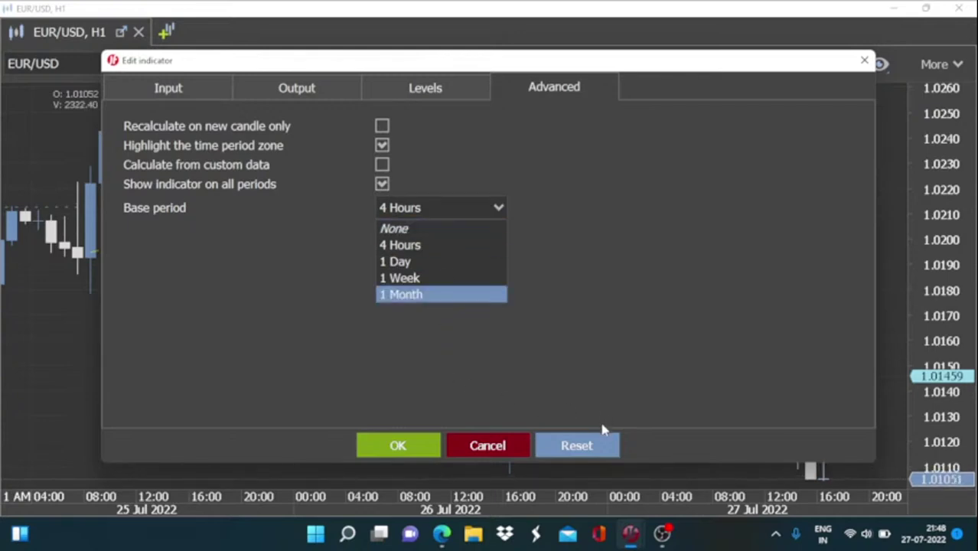
{"action": "left_click", "coordinate": [382, 449]}
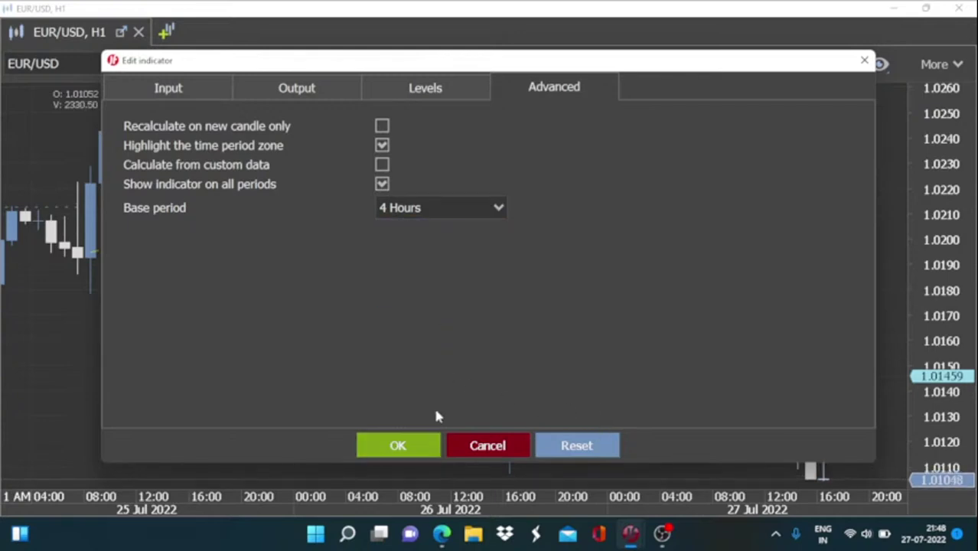
{"action": "left_click", "coordinate": [404, 448]}
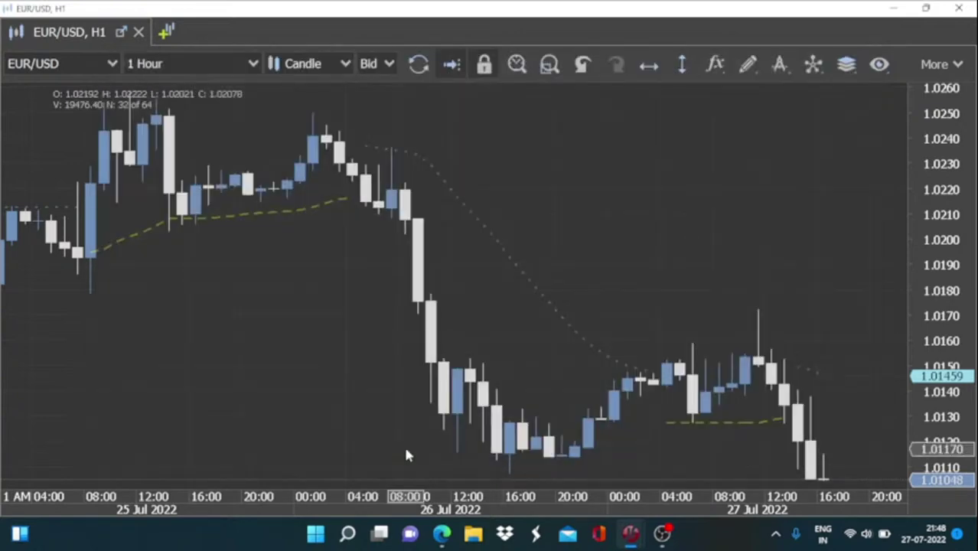